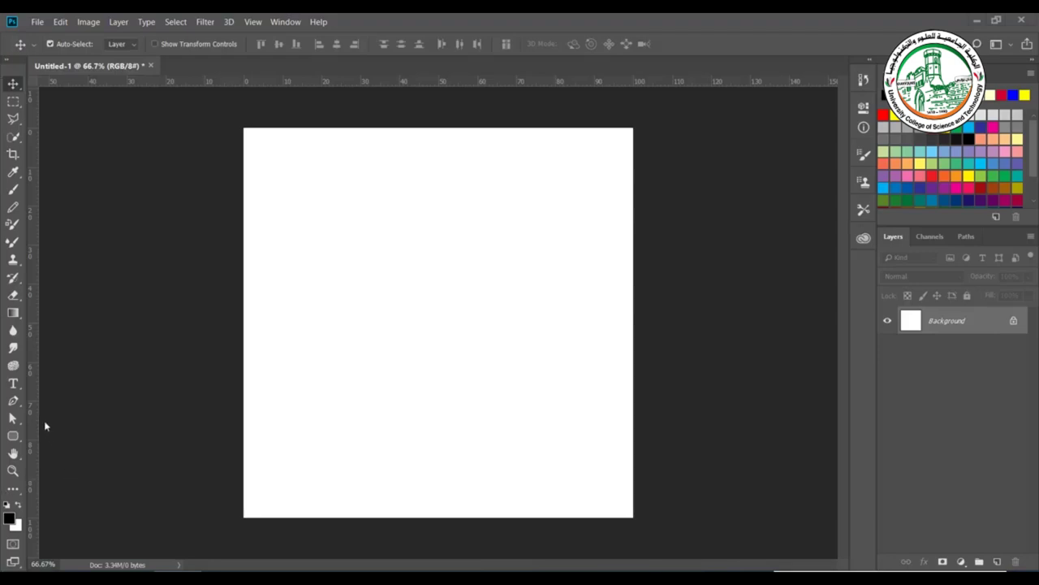
Add the horizontal text line "بسم اللله الرحمن الرحيم" in red 82 pt Arial near the top of the canvas.
click(13, 385)
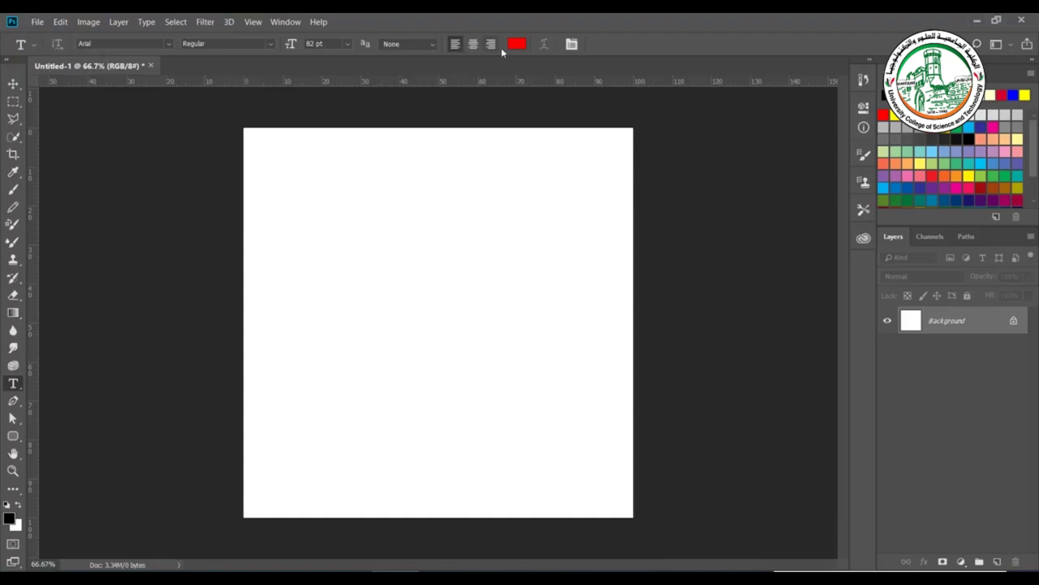
click(586, 193)
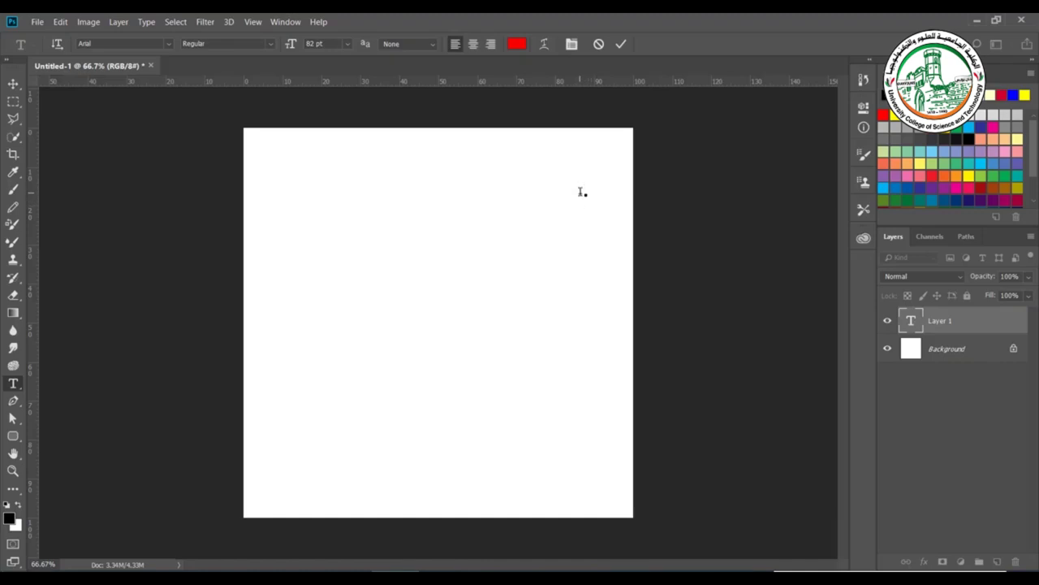
text(بس)
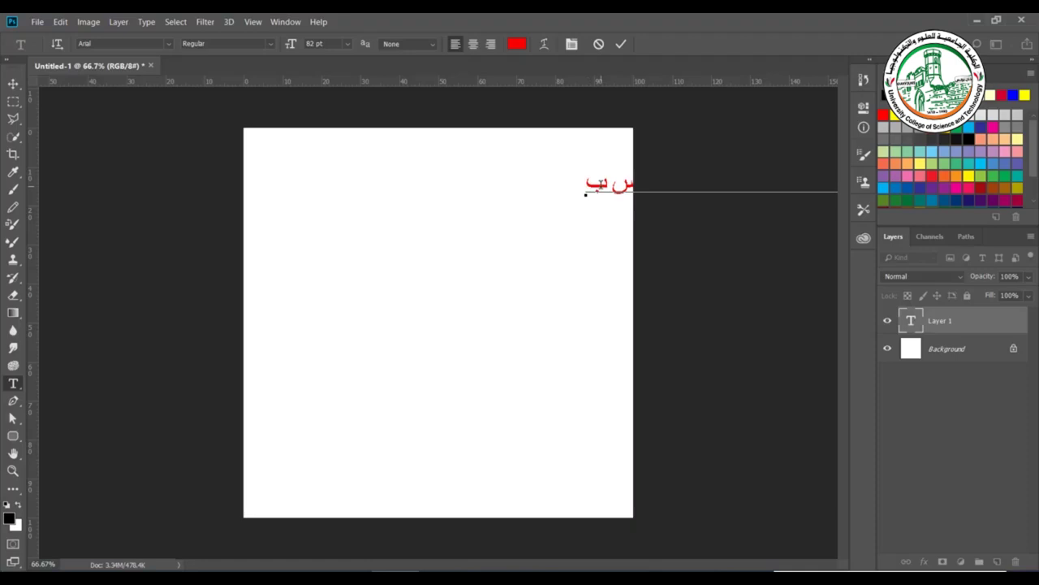
key(BackSpace)
text(م اللله الرحمن الرحيم)
key(BackSpace)
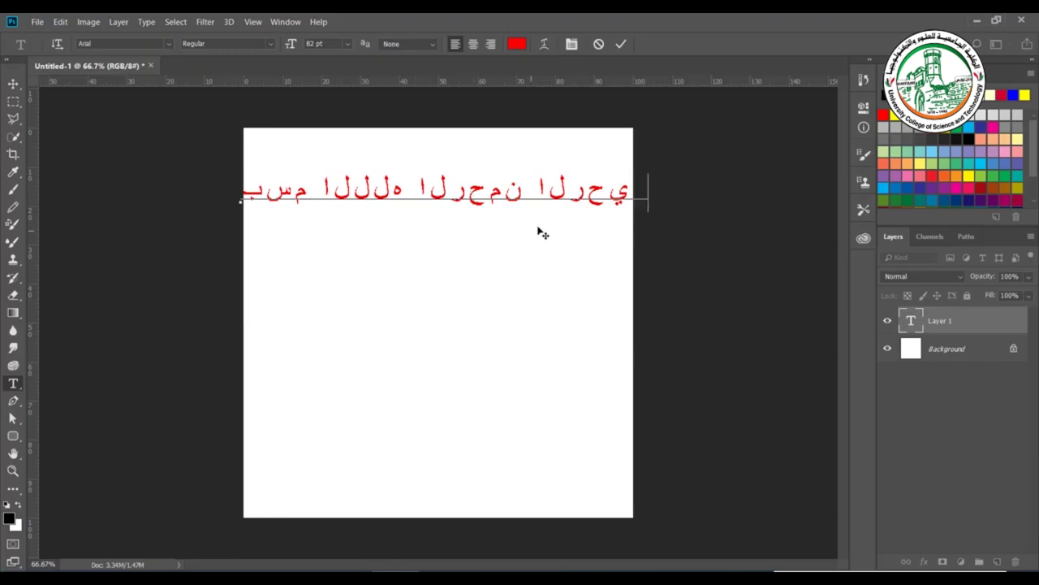
key(ctrl+Return)
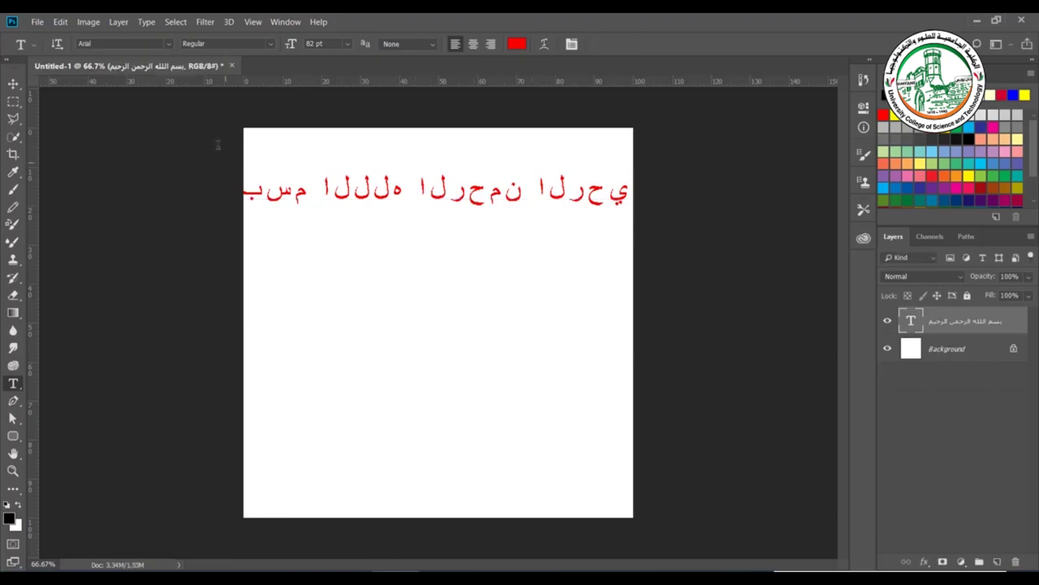
Set the default text engine to Middle Eastern and South Asian, and quit Photoshop without saving the document.
click(59, 20)
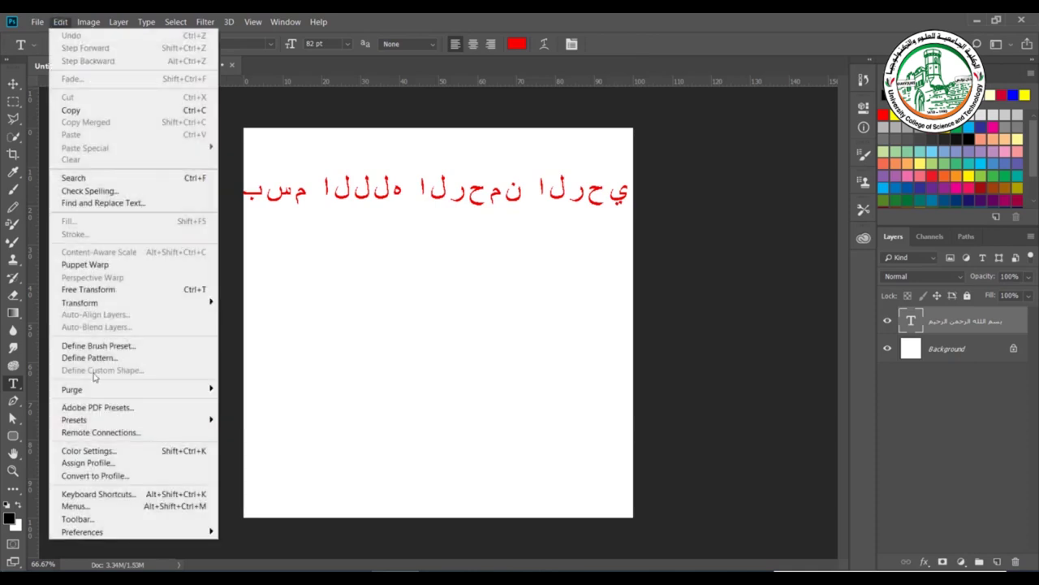
mouse_move(205, 532)
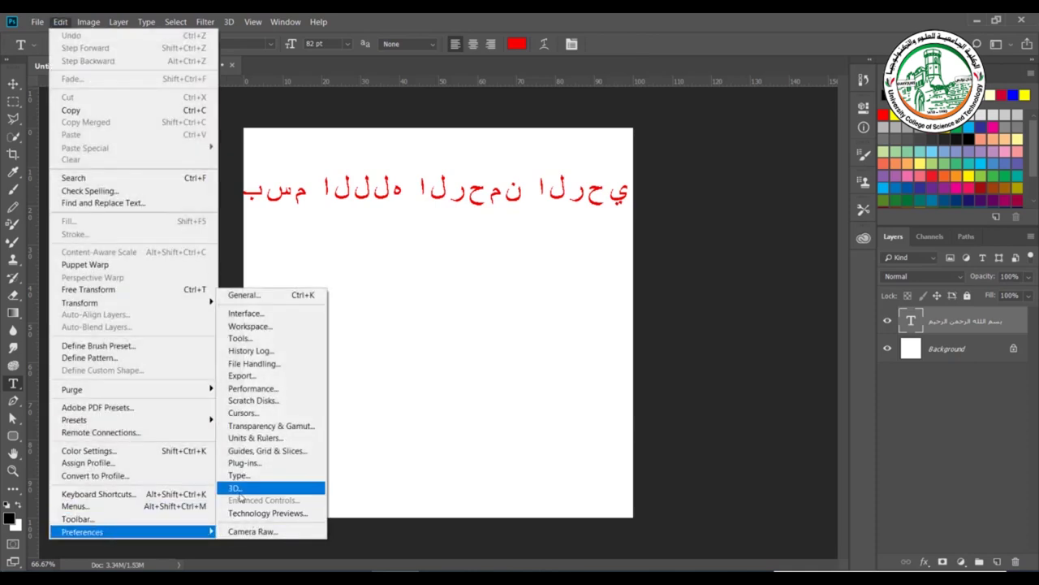
click(269, 474)
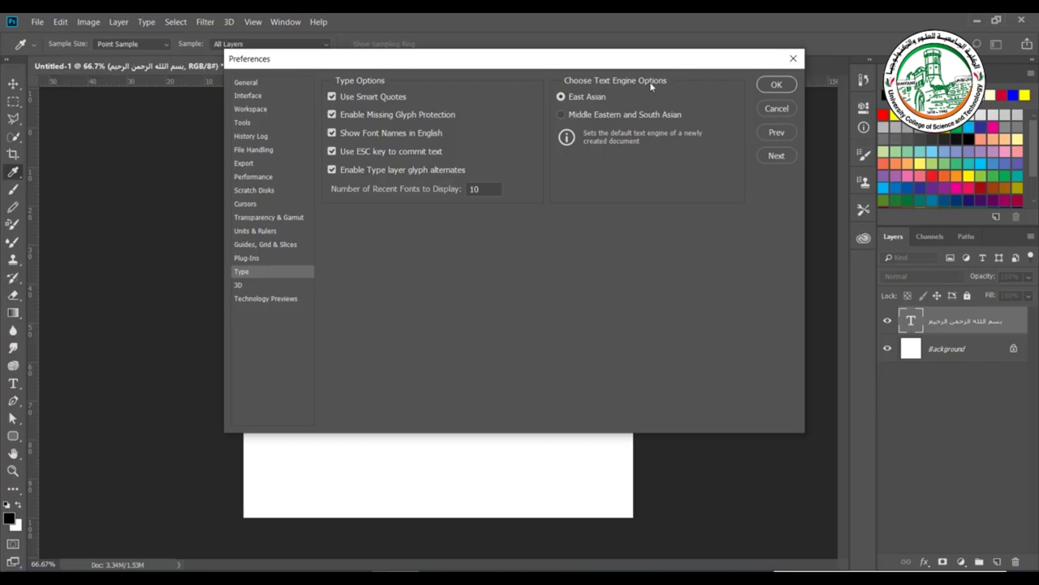
click(562, 114)
click(773, 84)
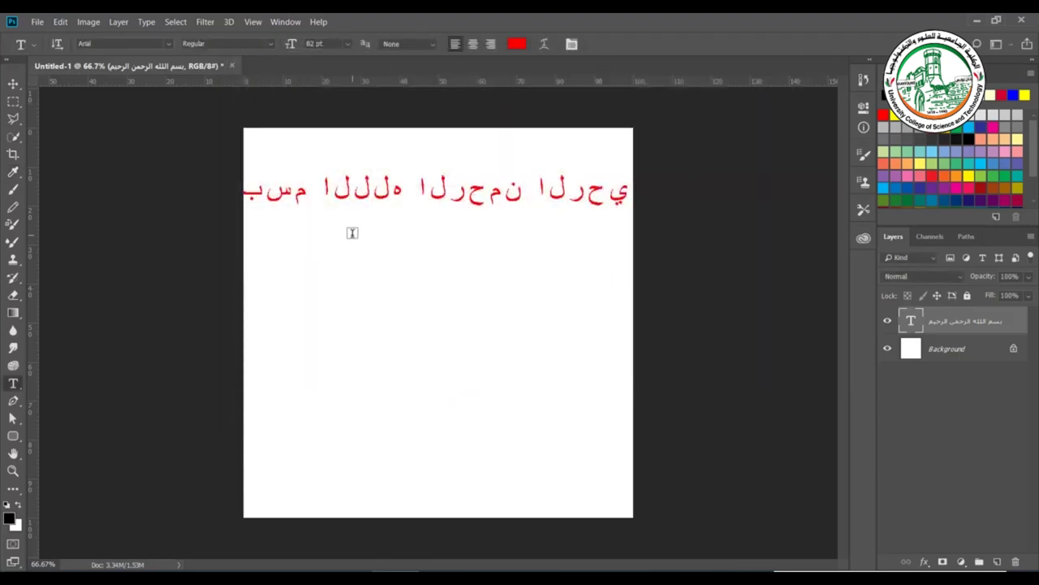
click(1023, 19)
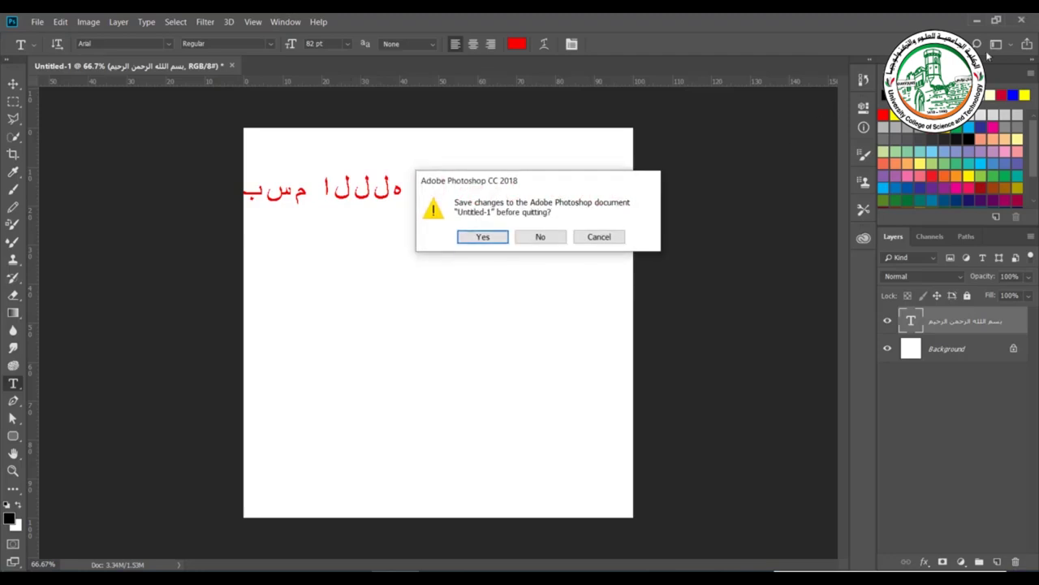
click(539, 237)
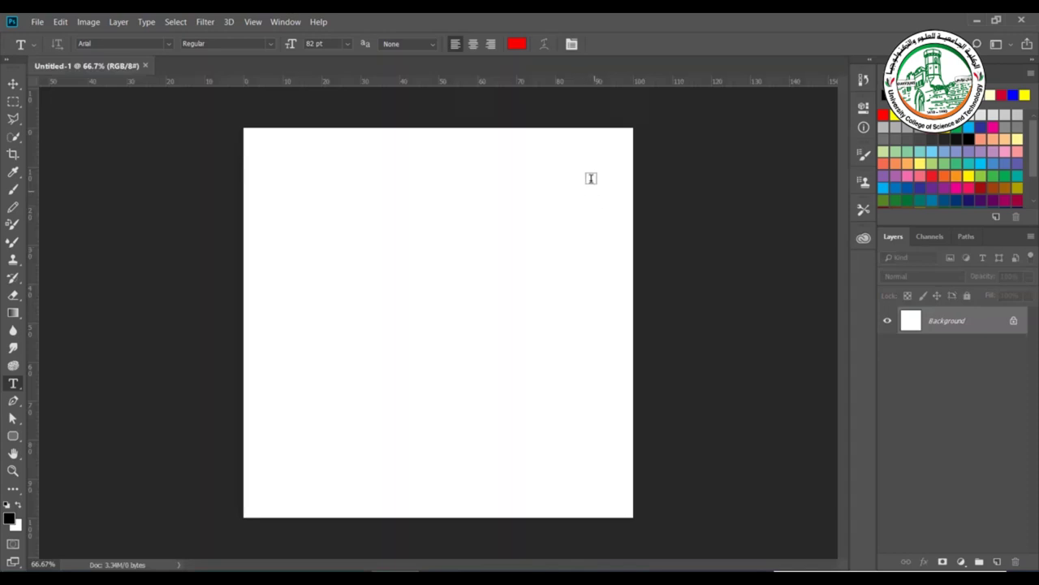
Enter the text "بسم الله الرحمن الرحيم" on the blank canvas and move it fully inside the canvas near the upper edge.
click(591, 179)
text(ب)
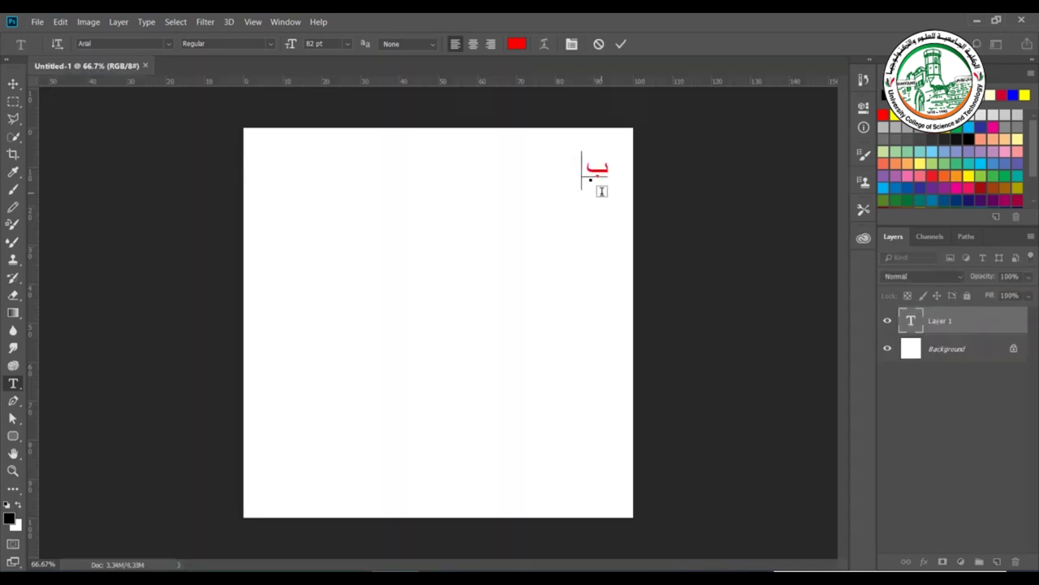
text(سم الله الرحمن الرحيم)
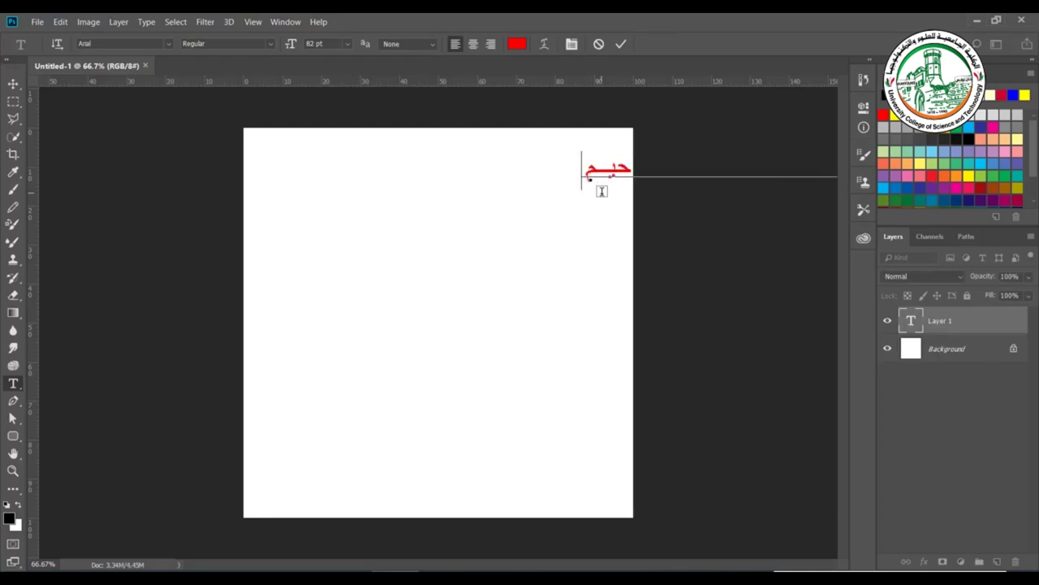
drag(598, 211, 325, 246)
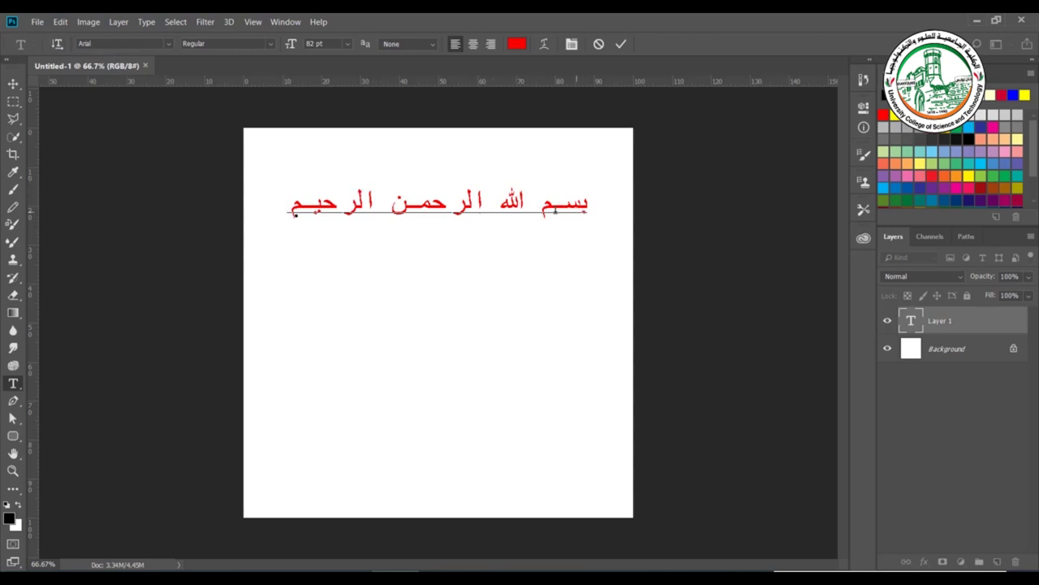
Switch the Arabic text to vertical orientation, shift it down the canvas, and restore its horizontal orientation.
click(57, 43)
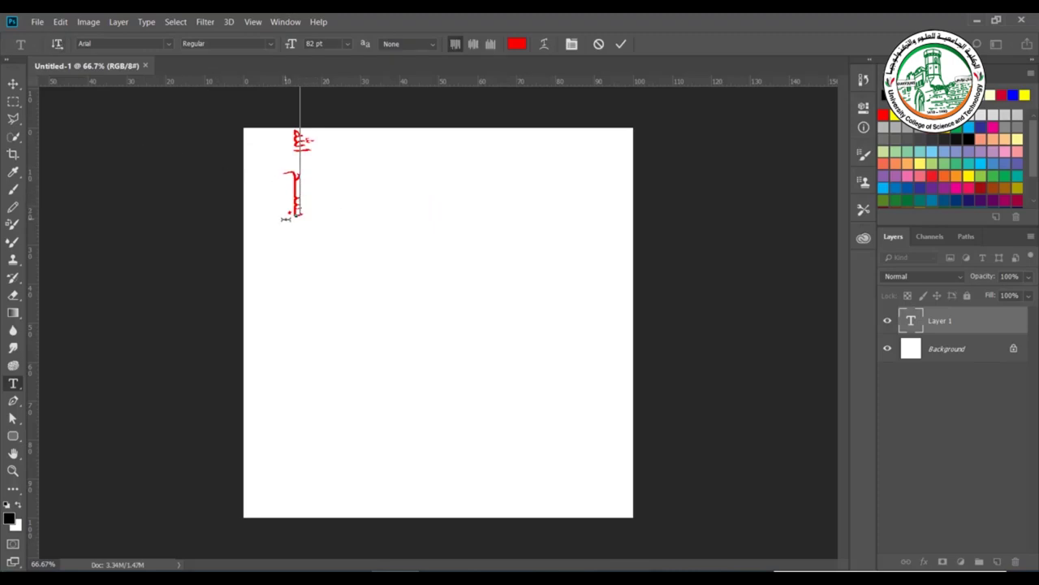
drag(294, 236, 302, 473)
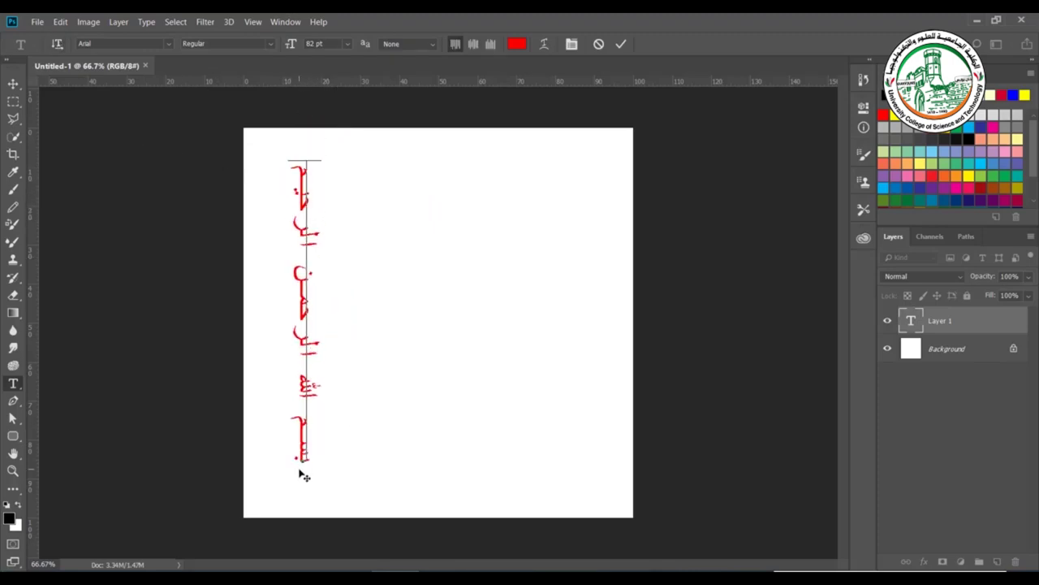
click(58, 43)
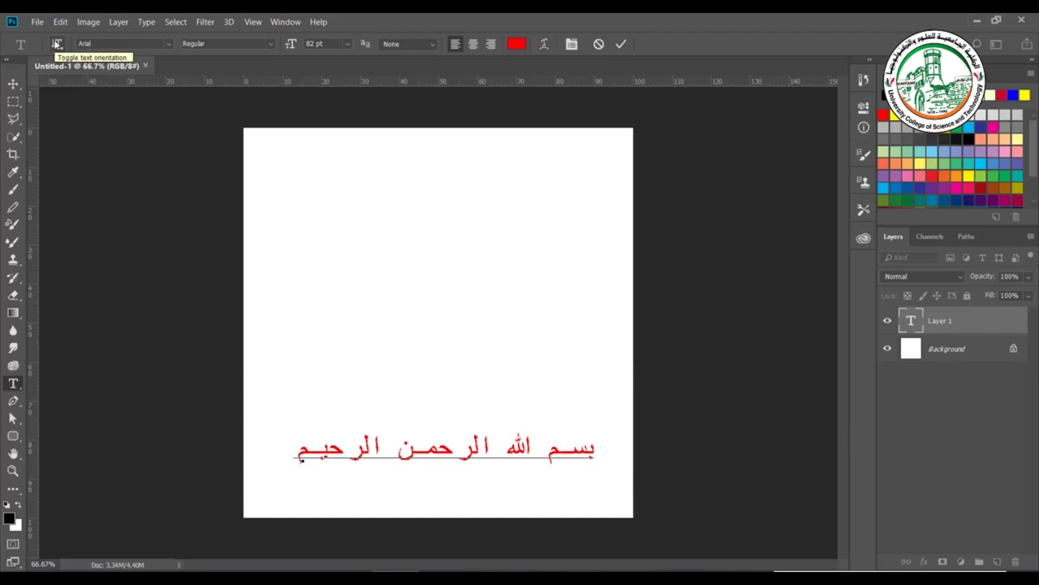
click(56, 44)
click(57, 44)
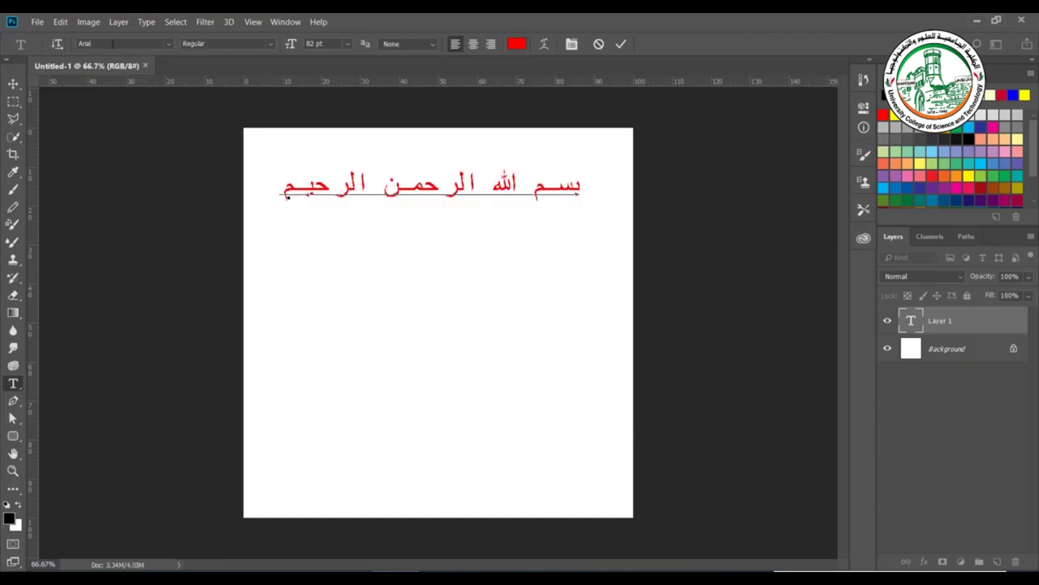
Try to change the Arabic text's font to Arial Rounded MT Bold without selecting its characters.
click(168, 43)
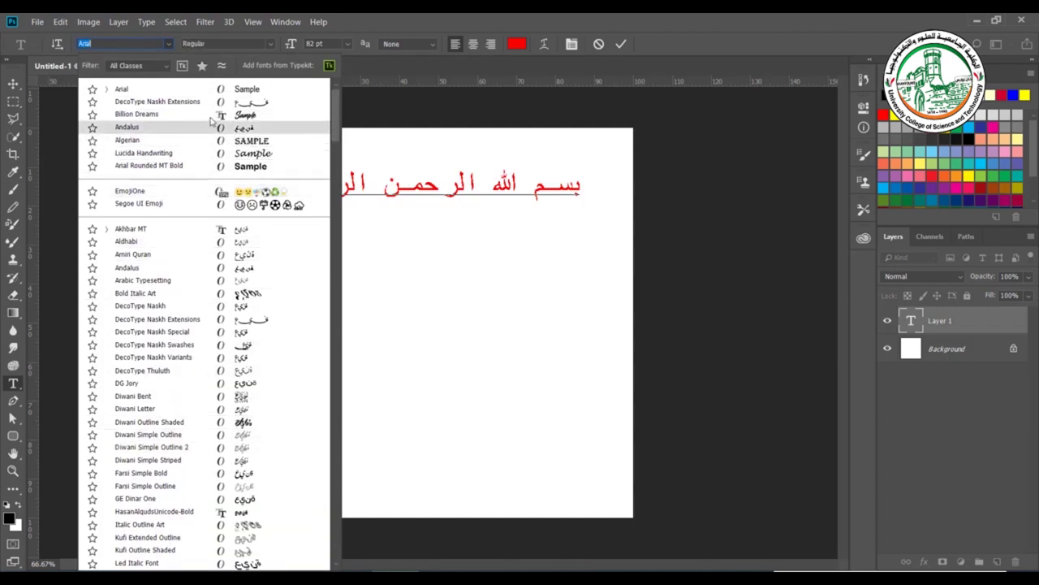
click(155, 166)
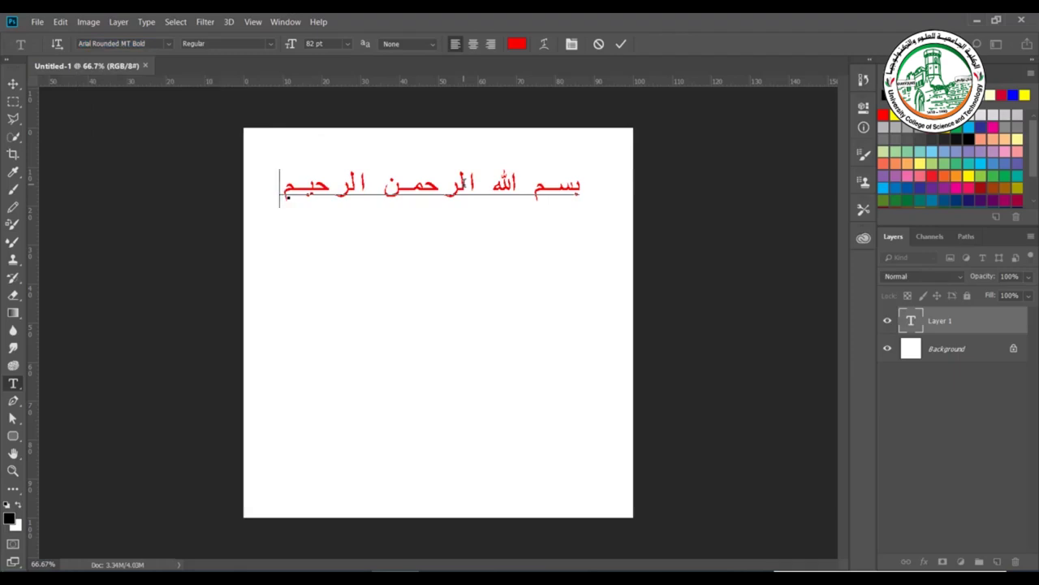
Select the entire Arabic text line and set its font to DecoType Naskh.
click(422, 193)
double_click(423, 192)
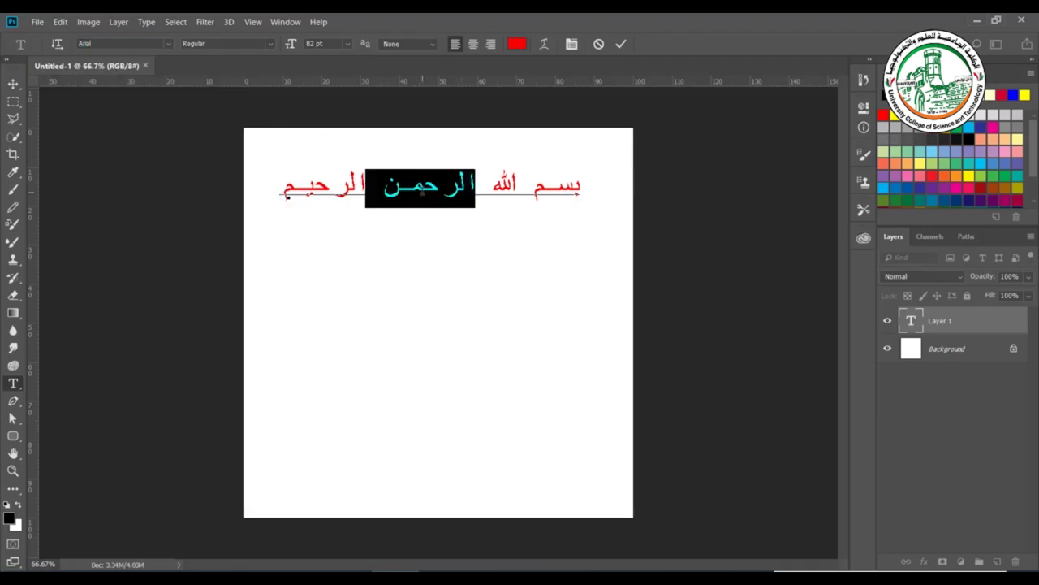
triple_click(422, 193)
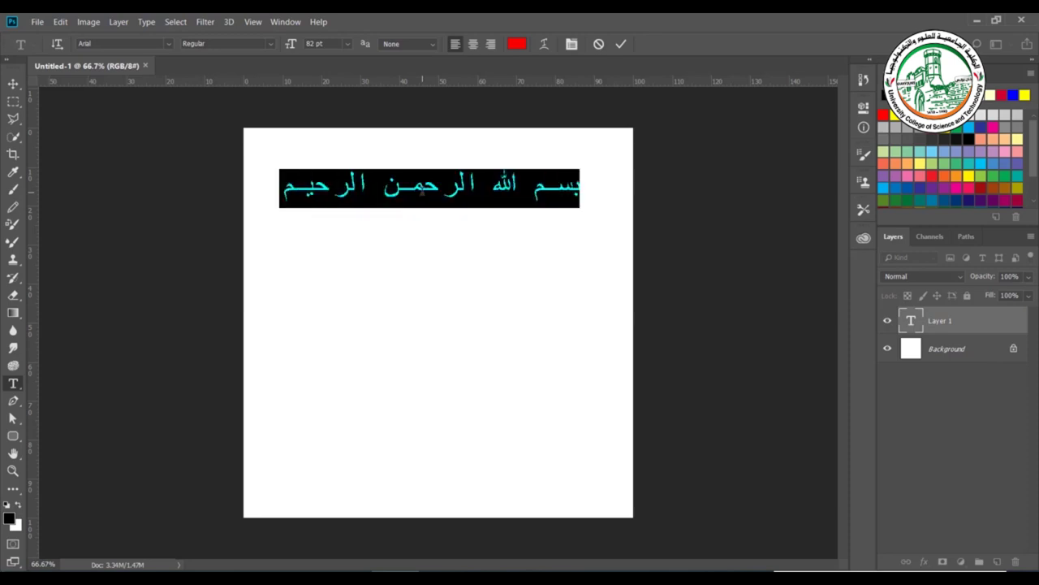
click(423, 192)
key(ctrl)
key(ctrl+a)
click(171, 45)
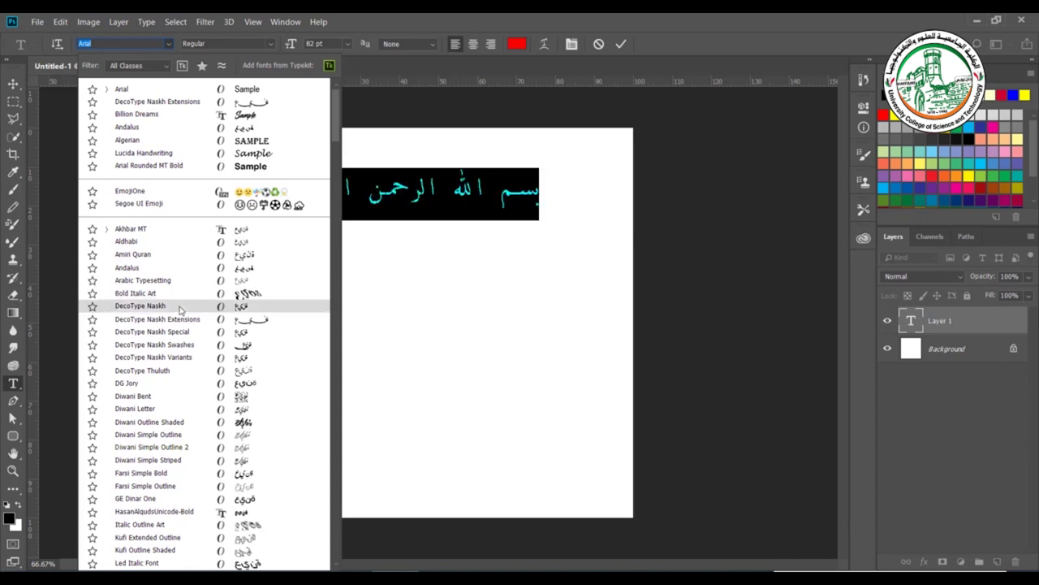
key(ctrl+z)
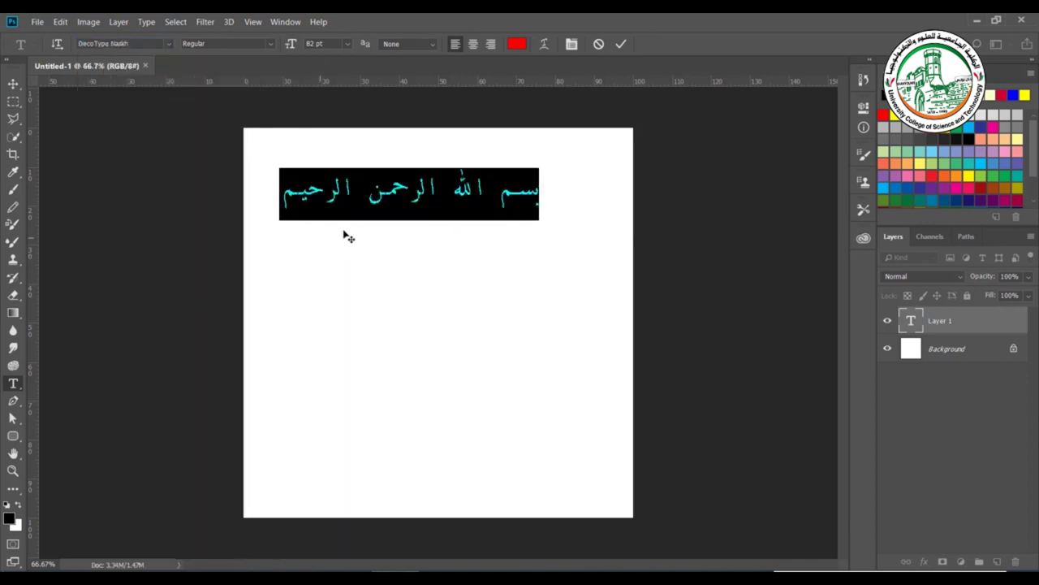
Move the Arabic text slightly toward the canvas centre and set its font to DecoType Naskh Extensions.
drag(403, 235, 425, 228)
click(168, 43)
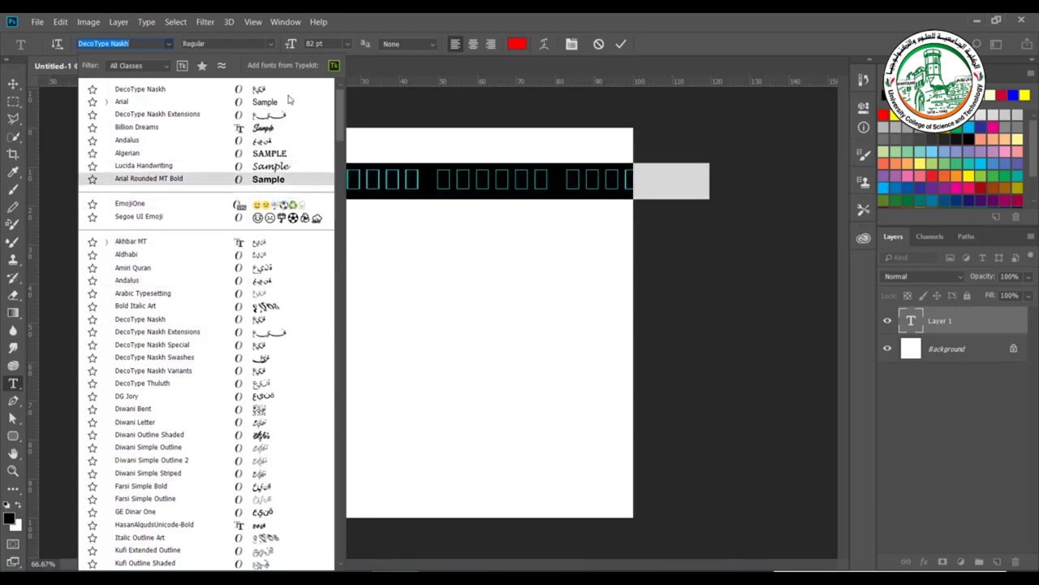
click(157, 114)
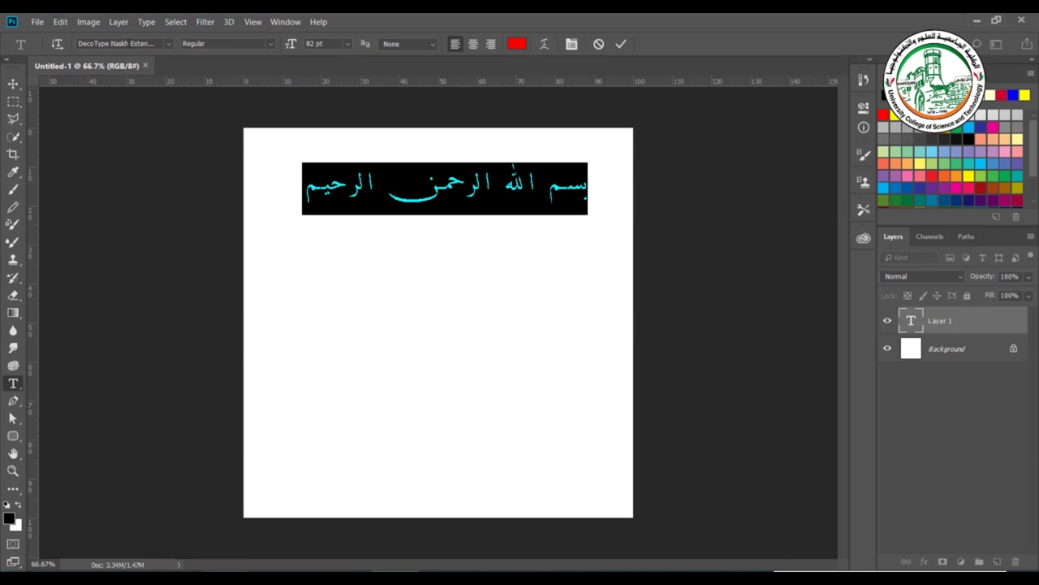
Switch to the Word document listing free font sites and open the 1001freefonts.com link in the browser.
key(alt+Tab)
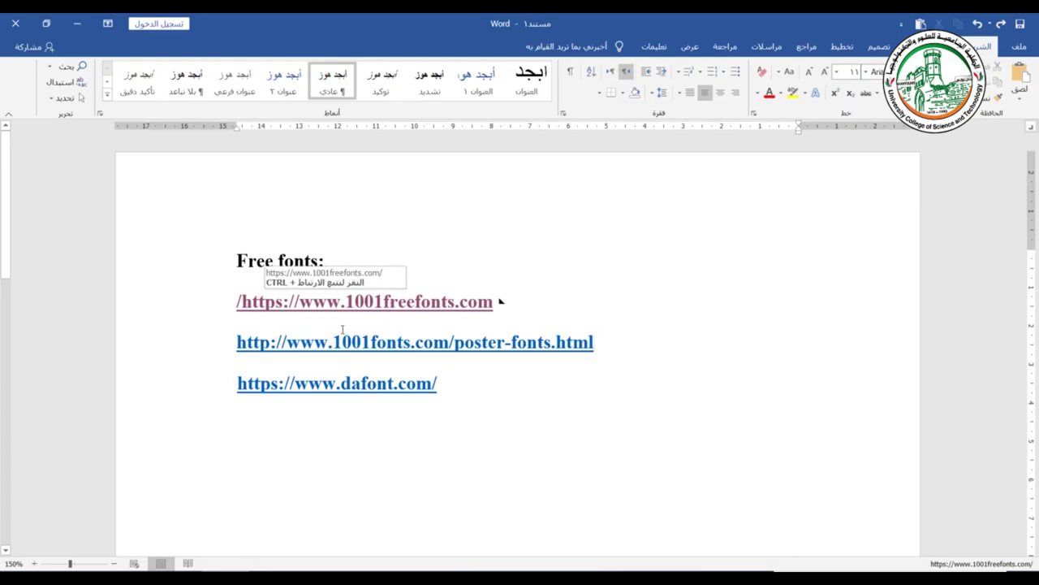
key(Down)
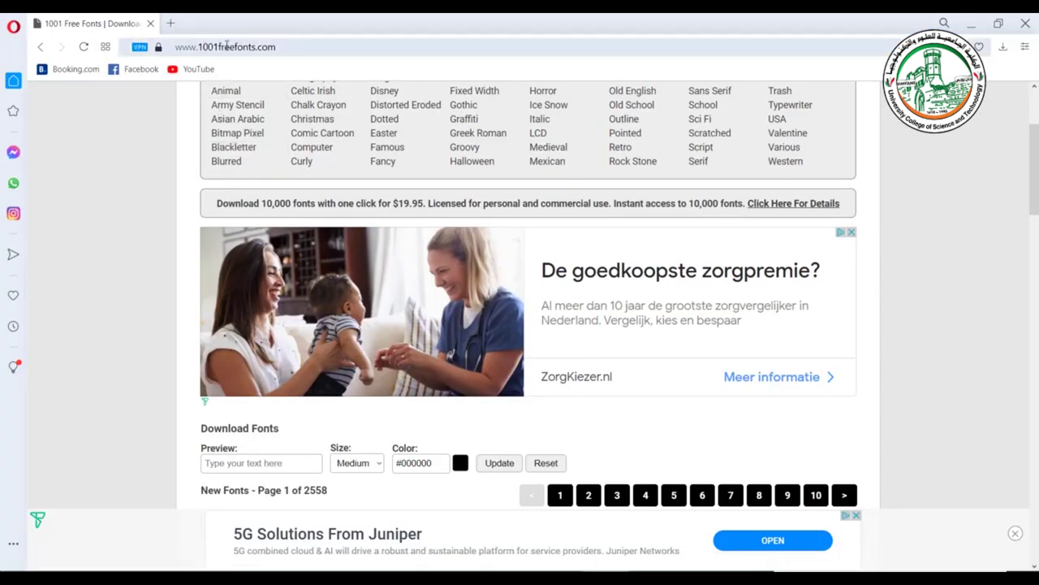
Find and download the Blueberry font, and open the Blueberry .ttf file from the downloaded blueberry.zip archive.
scroll(336, 193, down, 8)
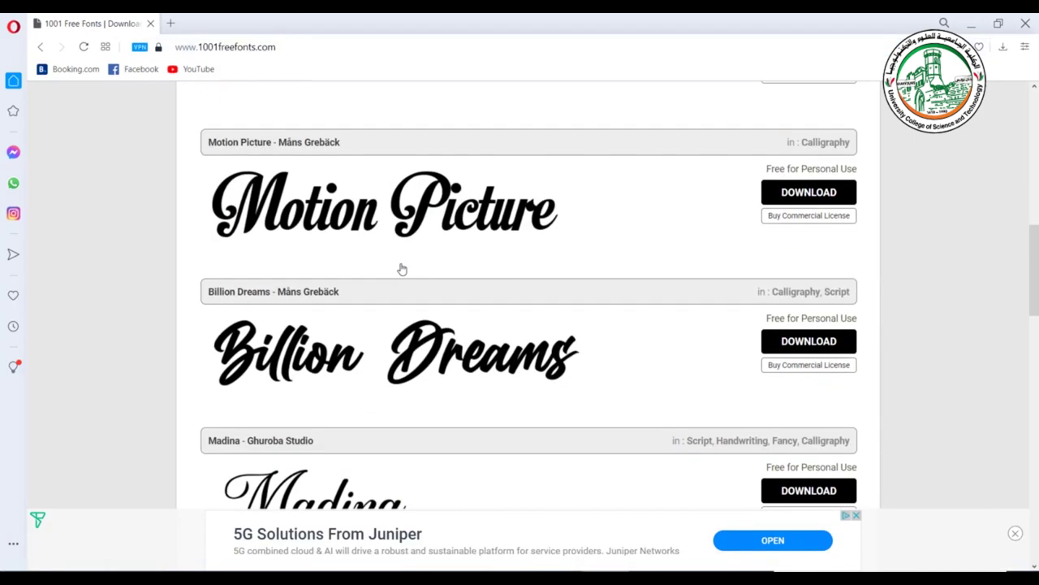
scroll(401, 268, down, 5)
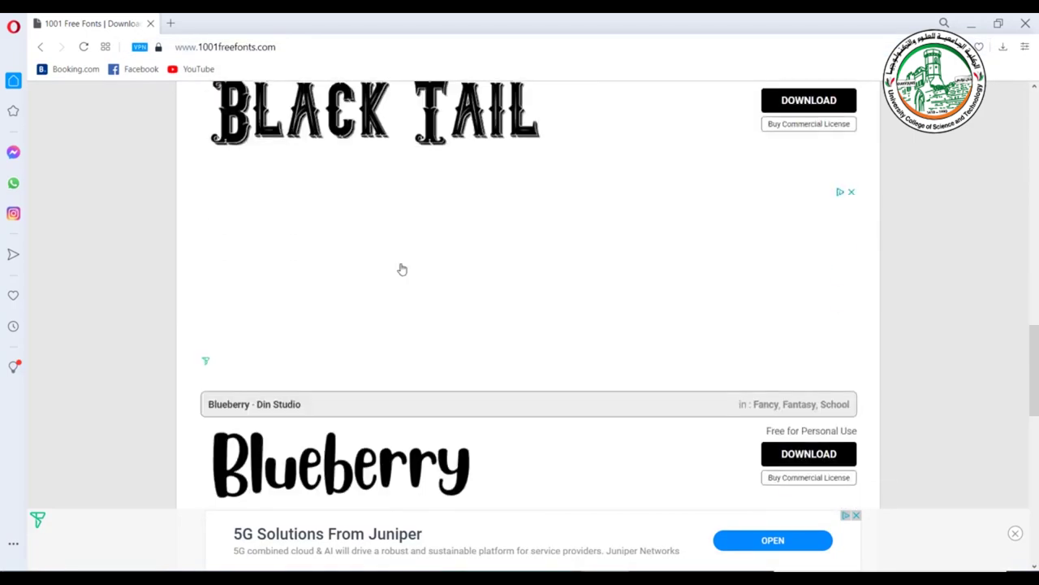
scroll(401, 269, down, 3)
scroll(401, 268, down, 4)
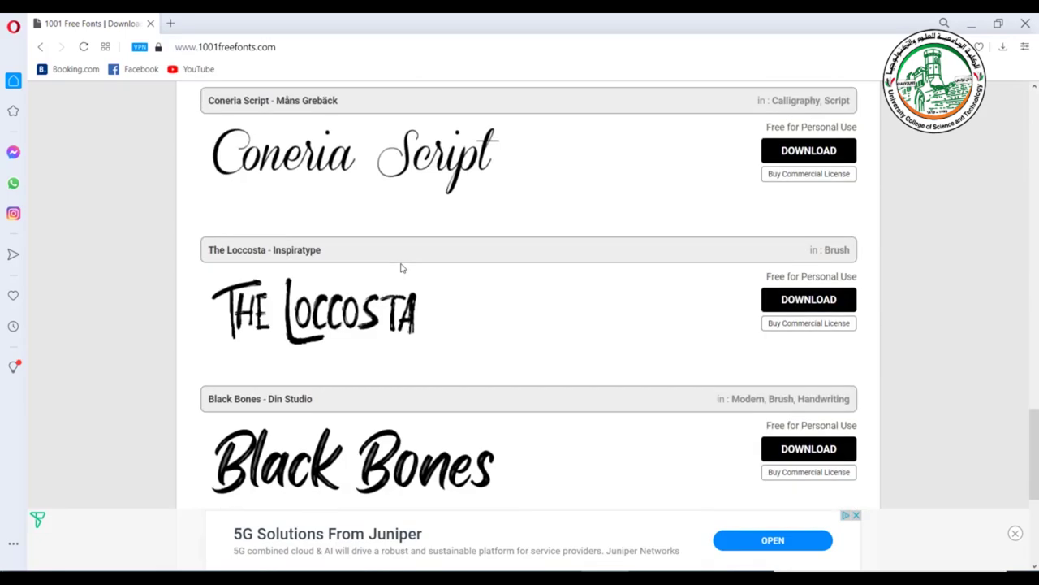
scroll(400, 268, down, 2)
scroll(402, 268, up, 6)
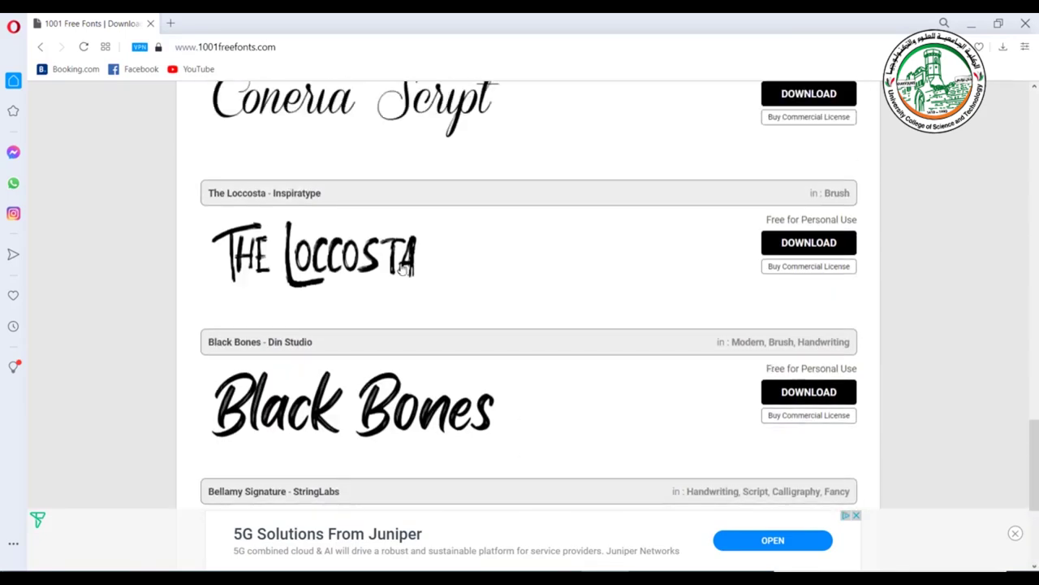
scroll(402, 269, up, 2)
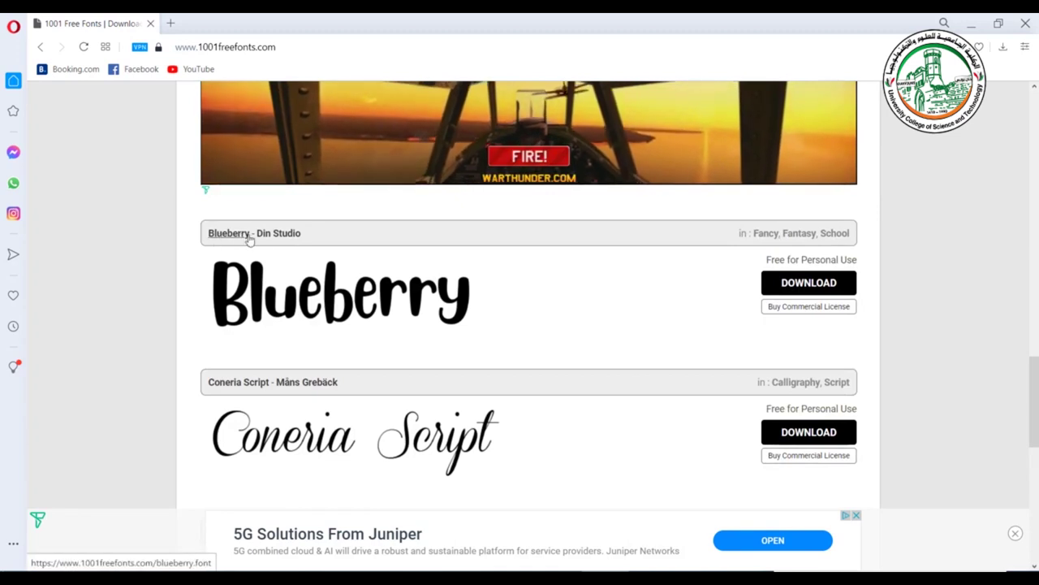
click(817, 292)
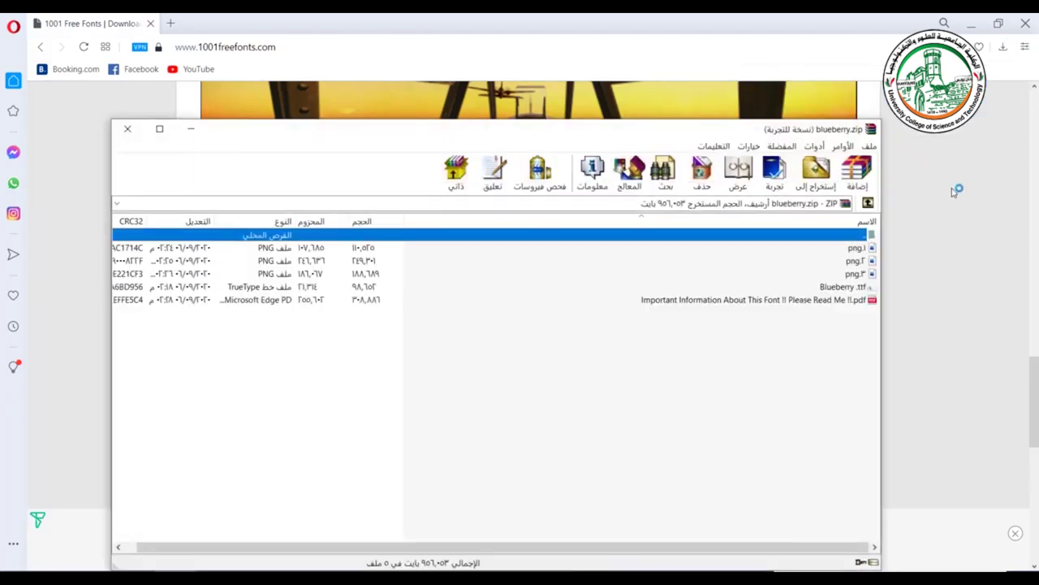
key(Escape)
double_click(841, 288)
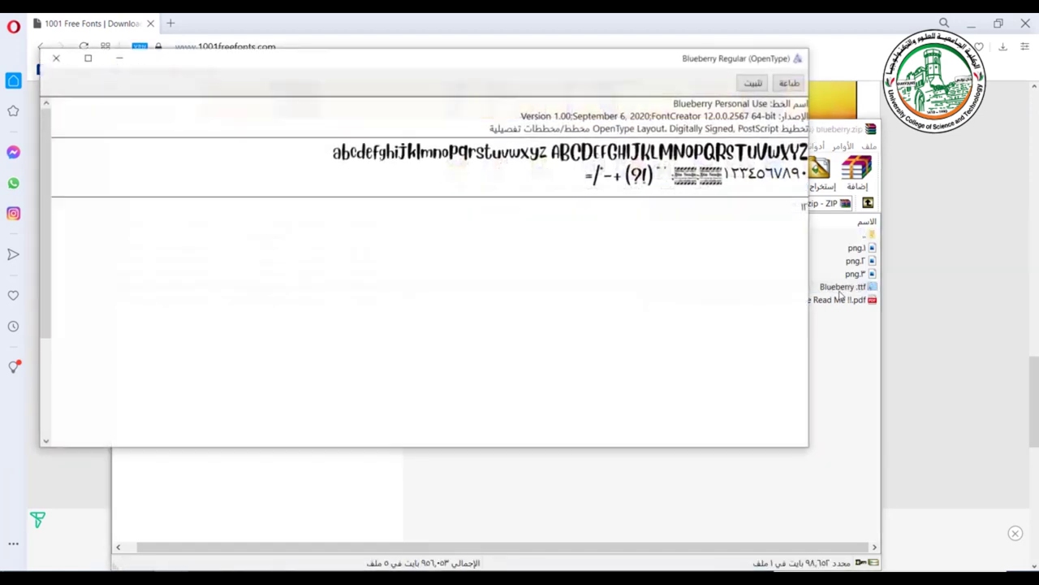
Install the Blueberry font, switch to Photoshop and add a new text line reading "Palestine" below the Arabic line.
click(749, 84)
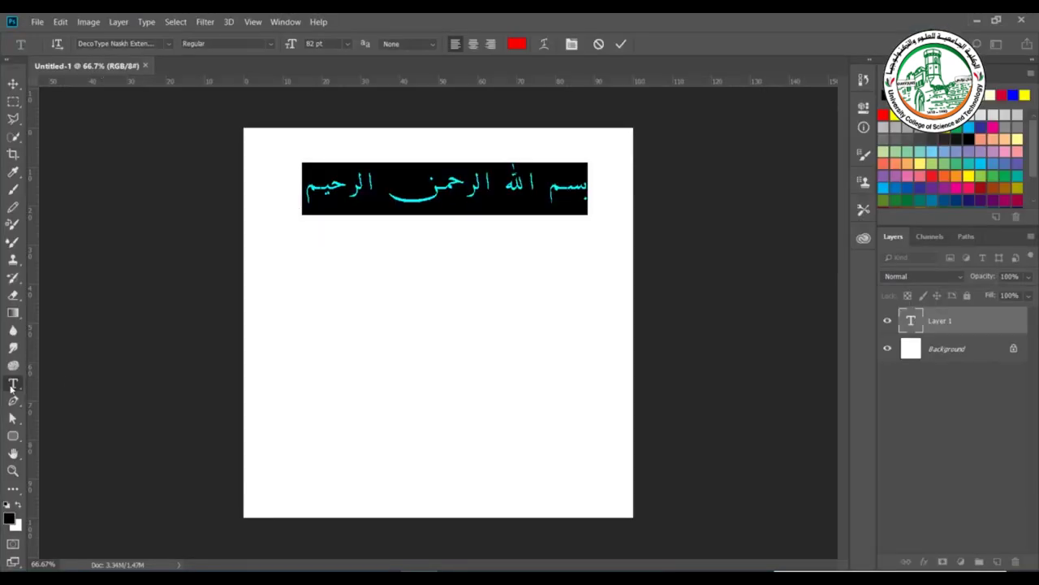
click(329, 276)
click(327, 275)
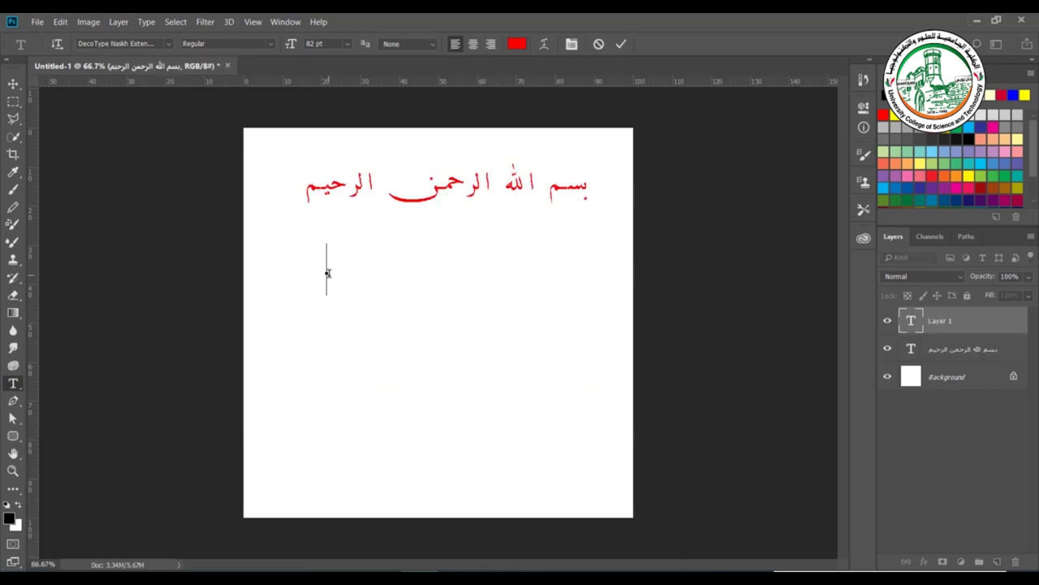
text(Palesti)
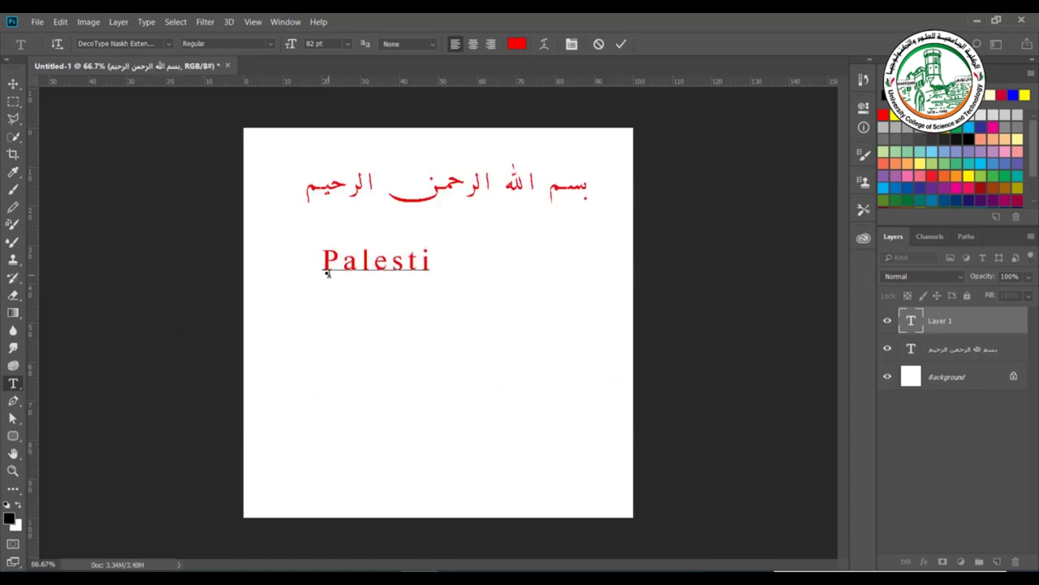
text(ne)
Set the "Palestine" text's font to Blueberry and move the text slightly toward the canvas centre.
key(ctrl+a)
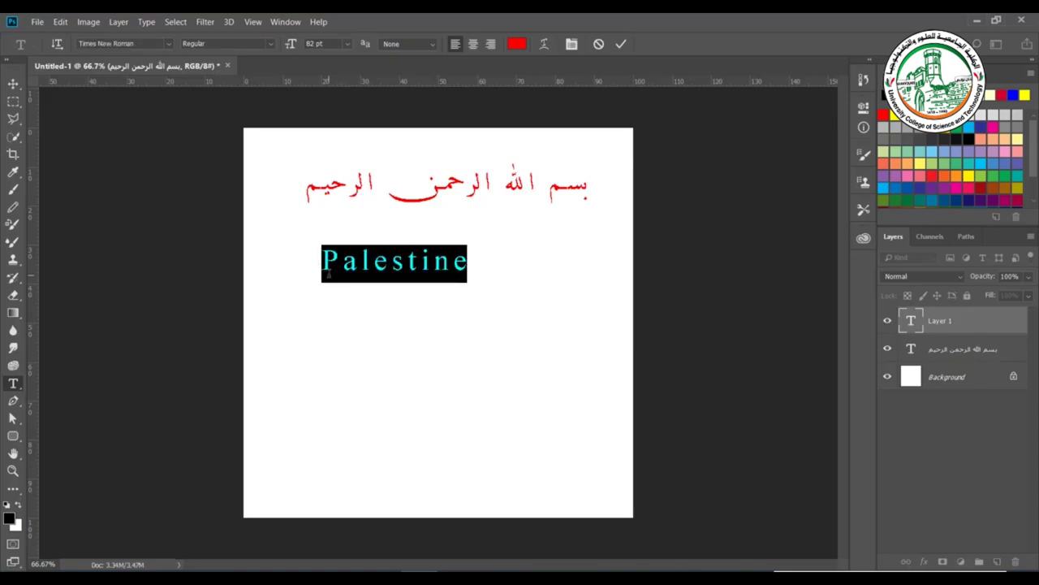
click(168, 44)
text(b)
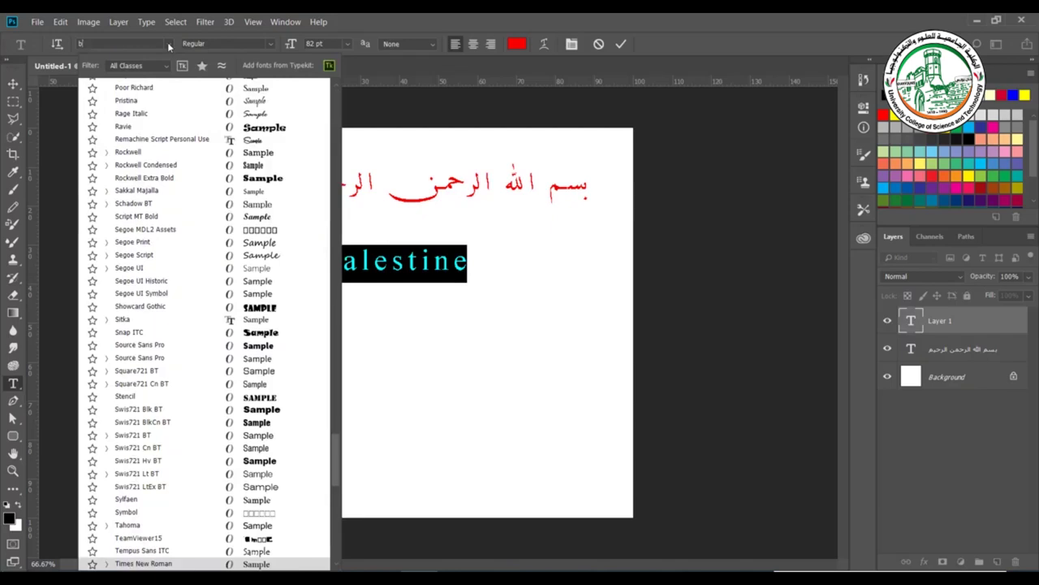
text(lu)
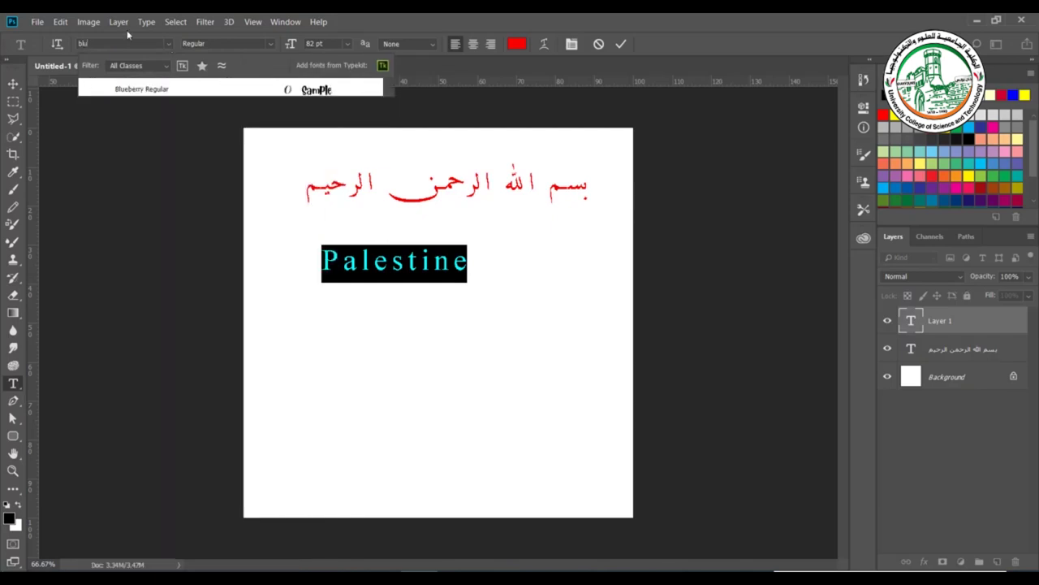
click(138, 89)
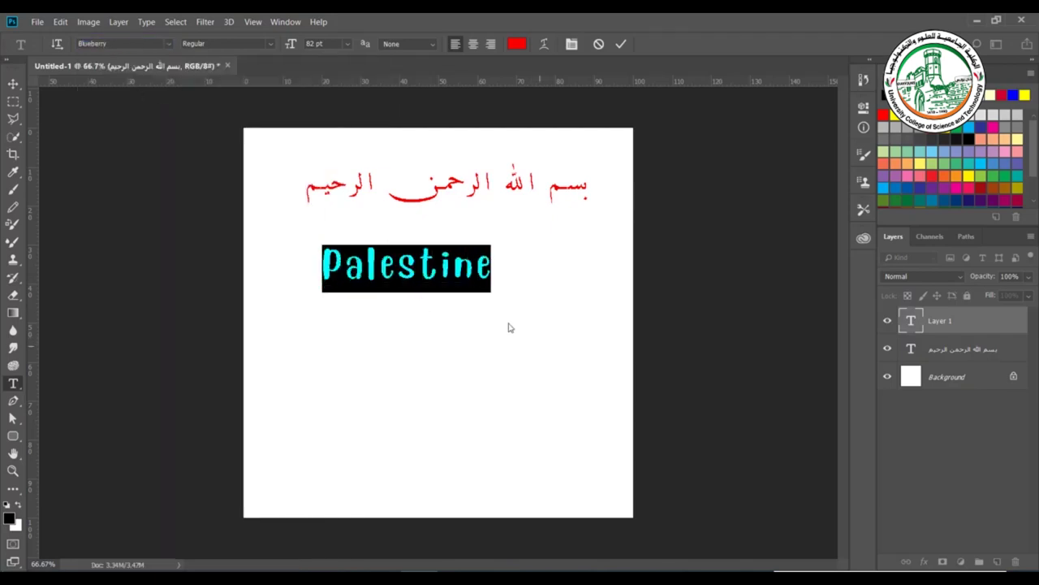
drag(441, 322, 475, 323)
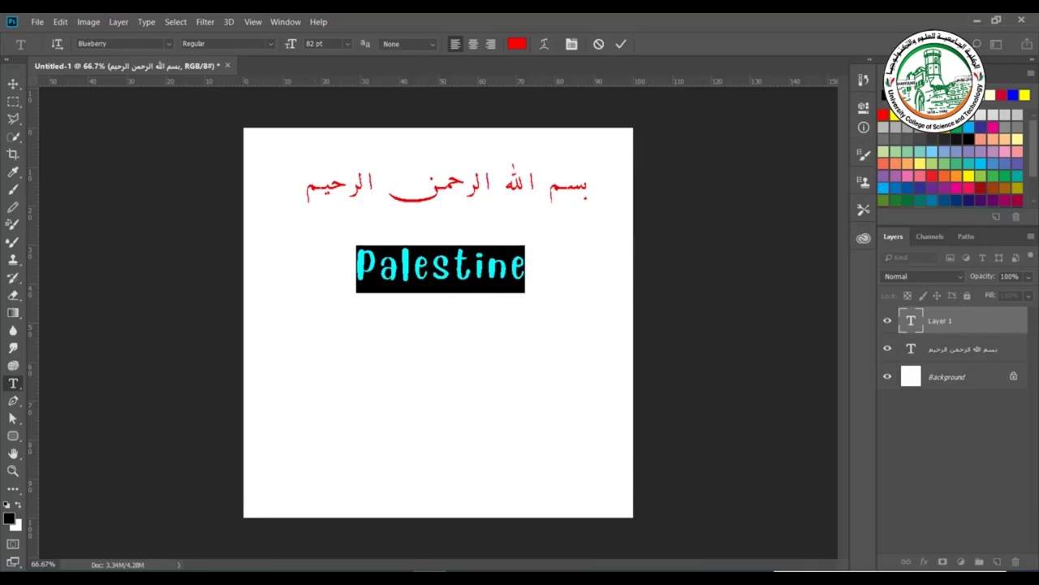
Switch to the "fav font" folder in File Explorer and install all of its font files at once.
click(172, 540)
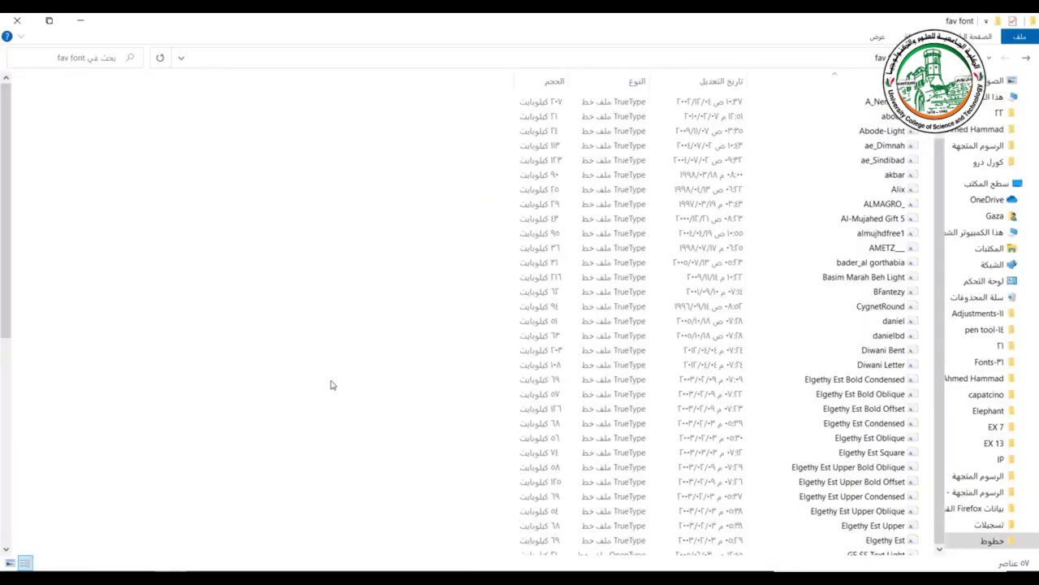
scroll(389, 368, down, 8)
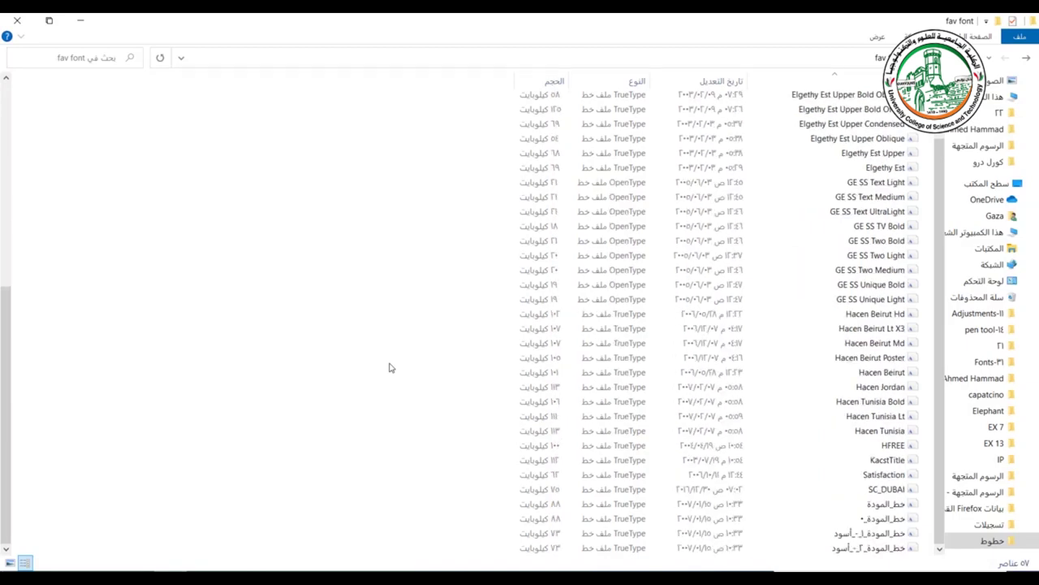
scroll(333, 345, up, 8)
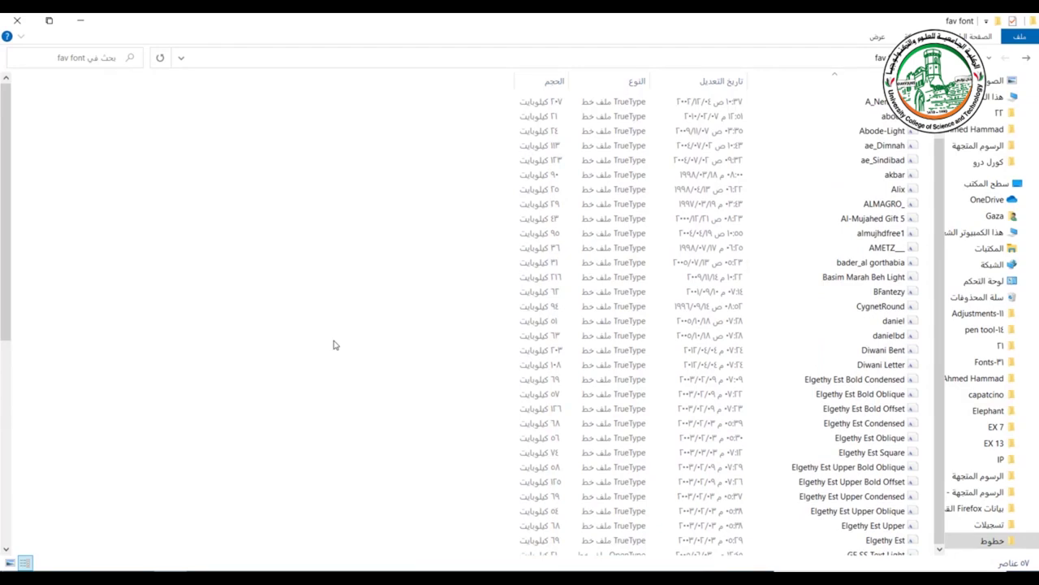
key(ctrl+a)
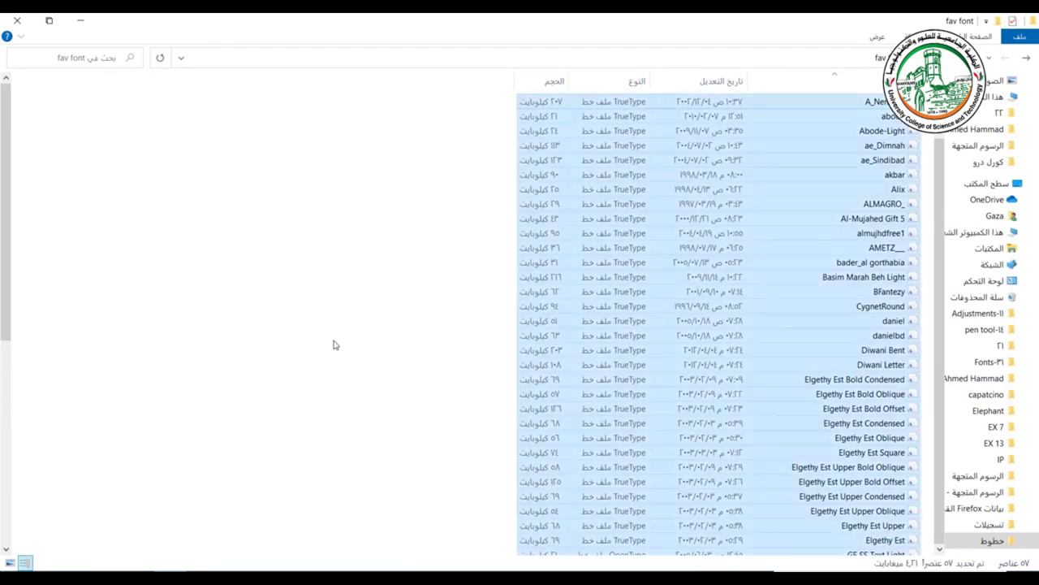
right_click(753, 241)
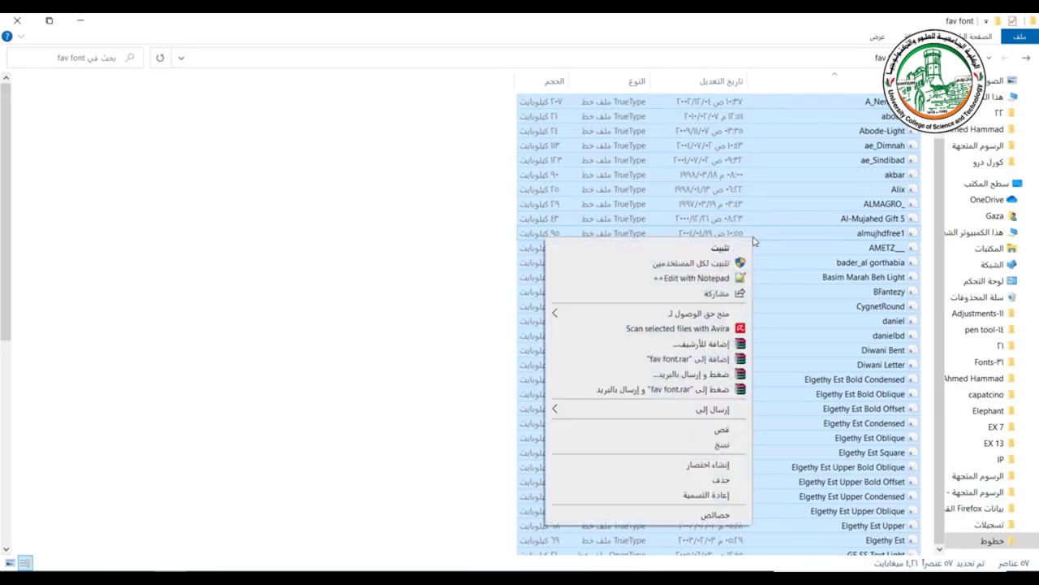
click(713, 248)
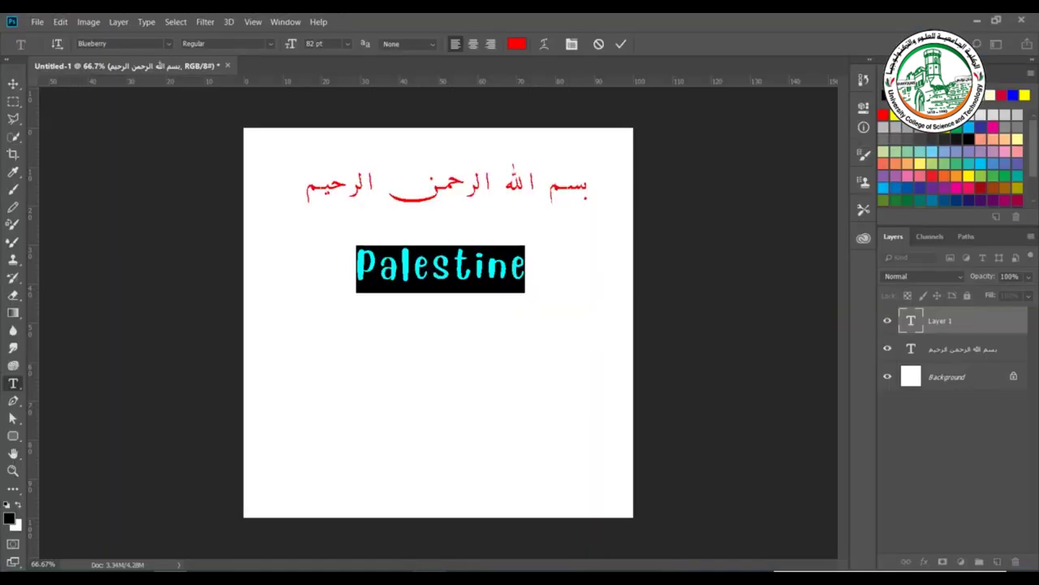
Switch to Photoshop, look through the font list and set the "Palestine" text's font to Arial Rounded MT Bold.
click(170, 43)
scroll(143, 206, down, 1)
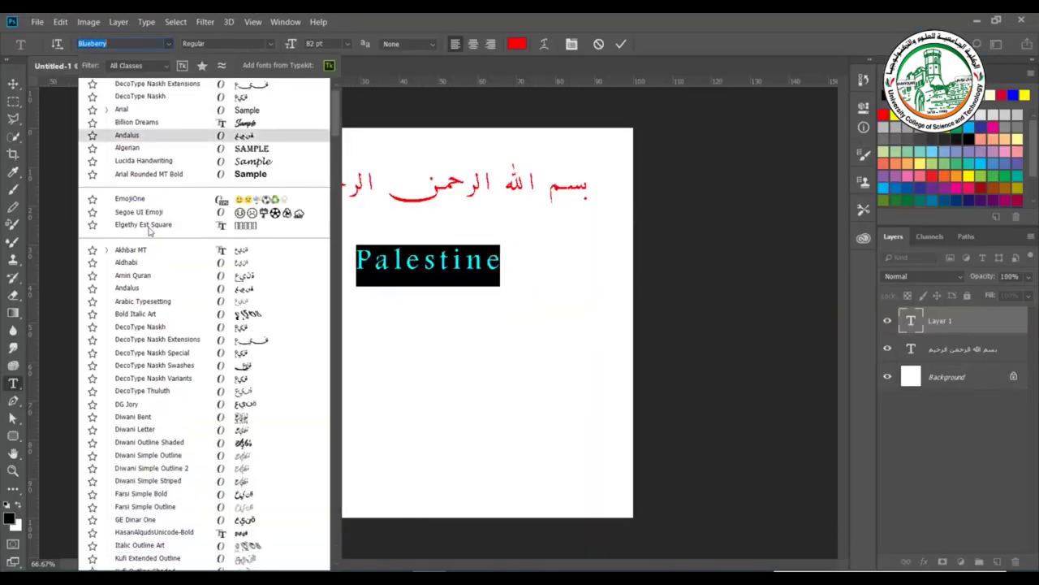
scroll(162, 242, down, 11)
scroll(162, 242, down, 15)
key(Escape)
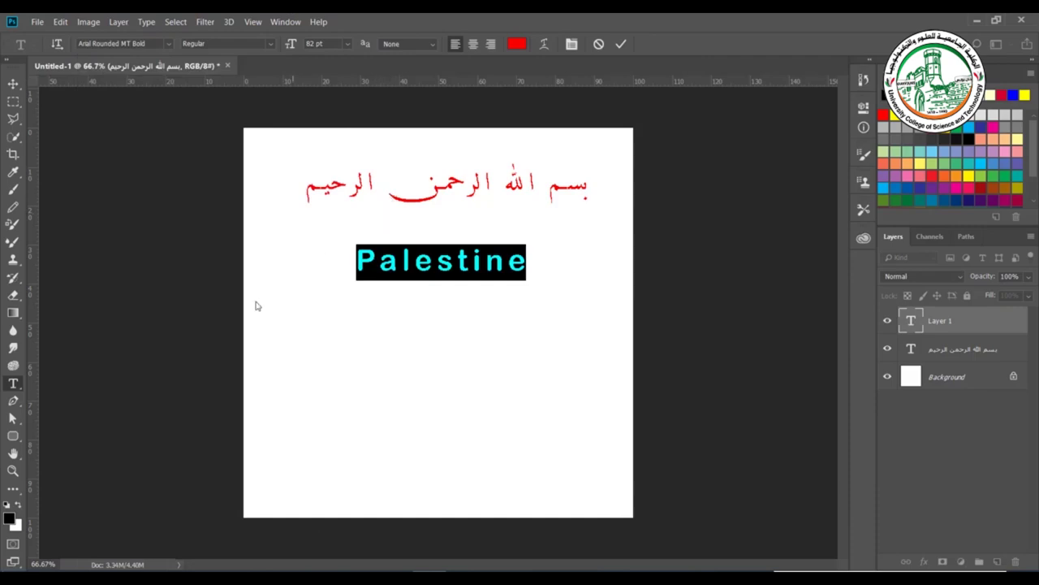
Set the whole Arabic text line's font to Arial and view the available font styles, keeping Regular.
triple_click(441, 195)
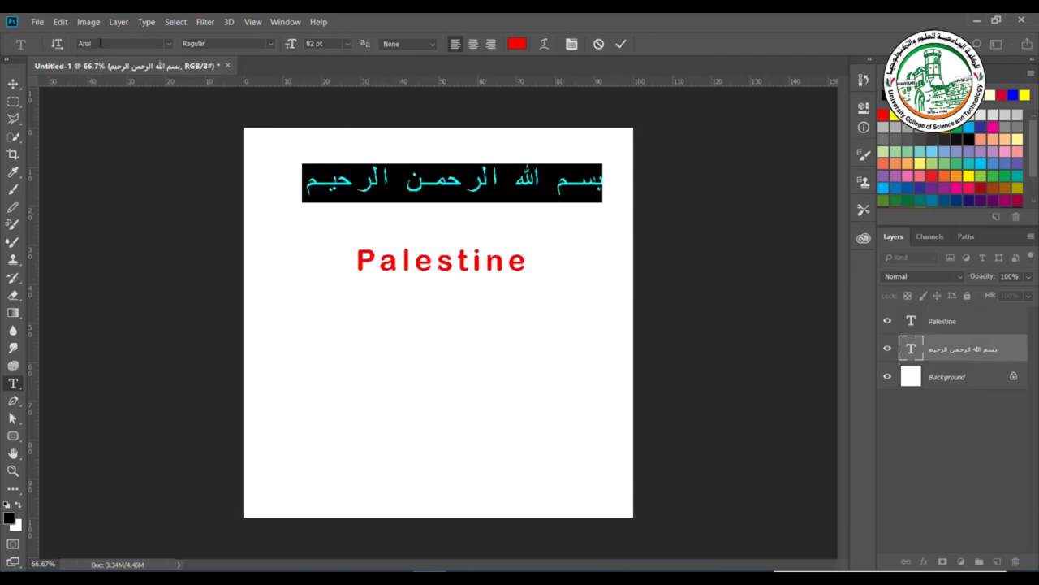
click(272, 44)
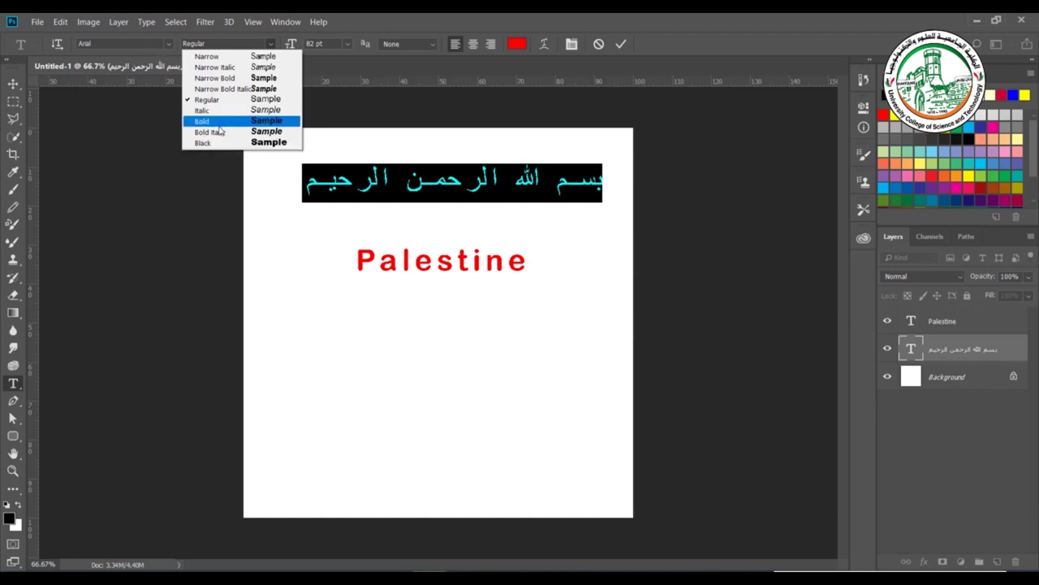
key(Escape)
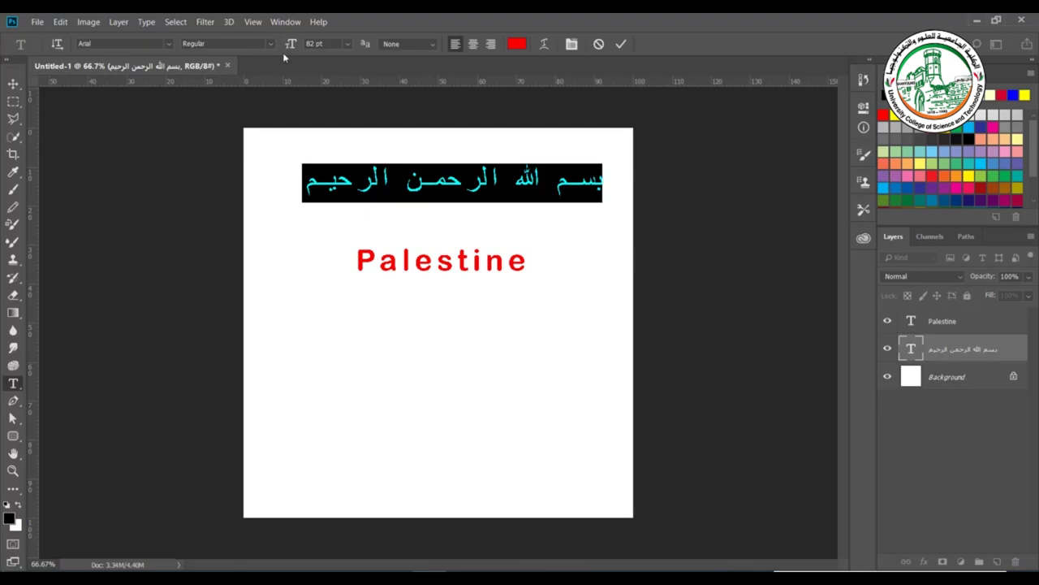
Try the preset size of 72 pt on the Arabic text line and set a custom size of 75 pt.
click(347, 44)
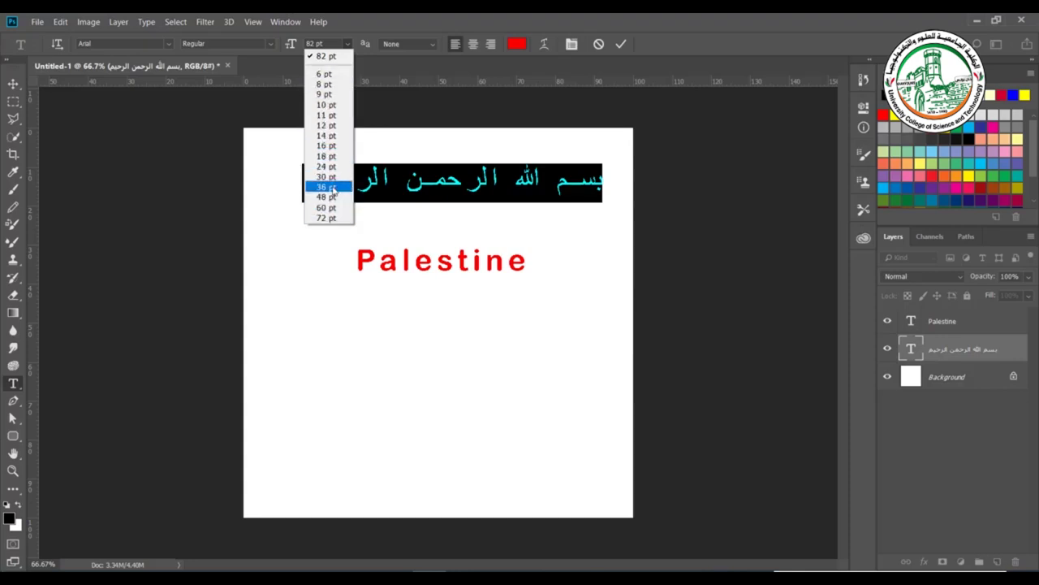
click(327, 218)
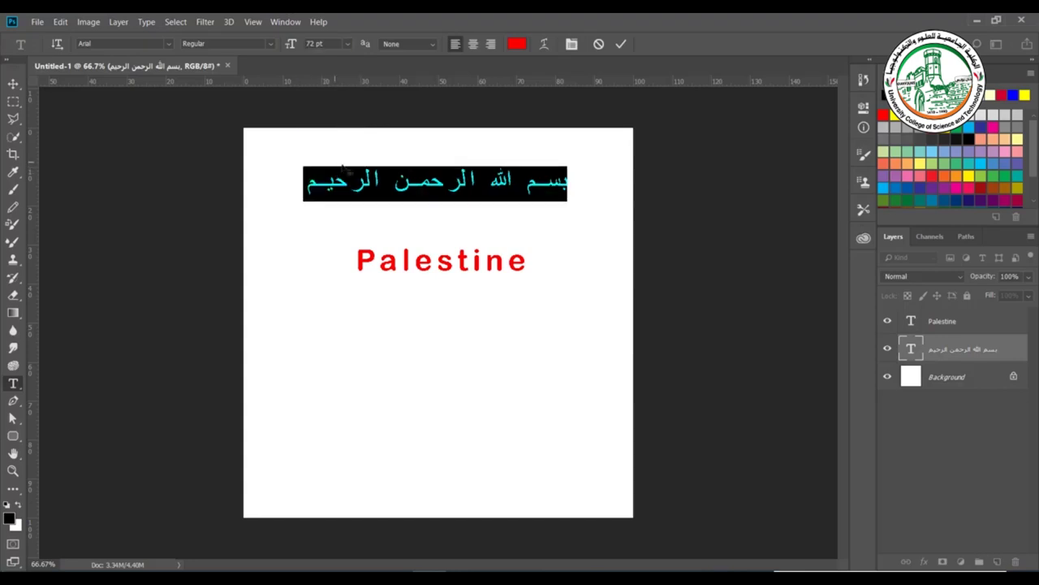
click(350, 46)
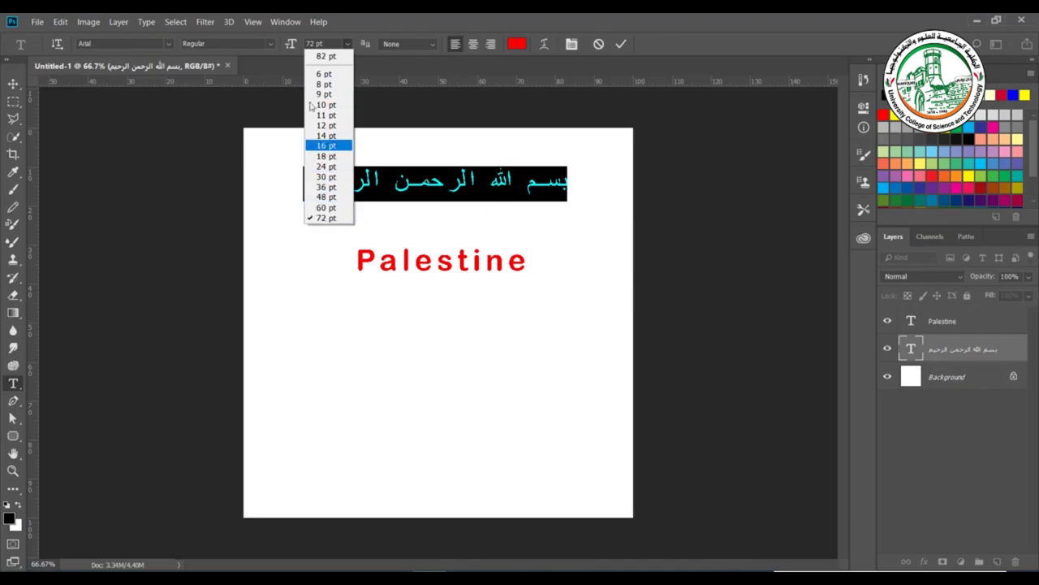
click(312, 44)
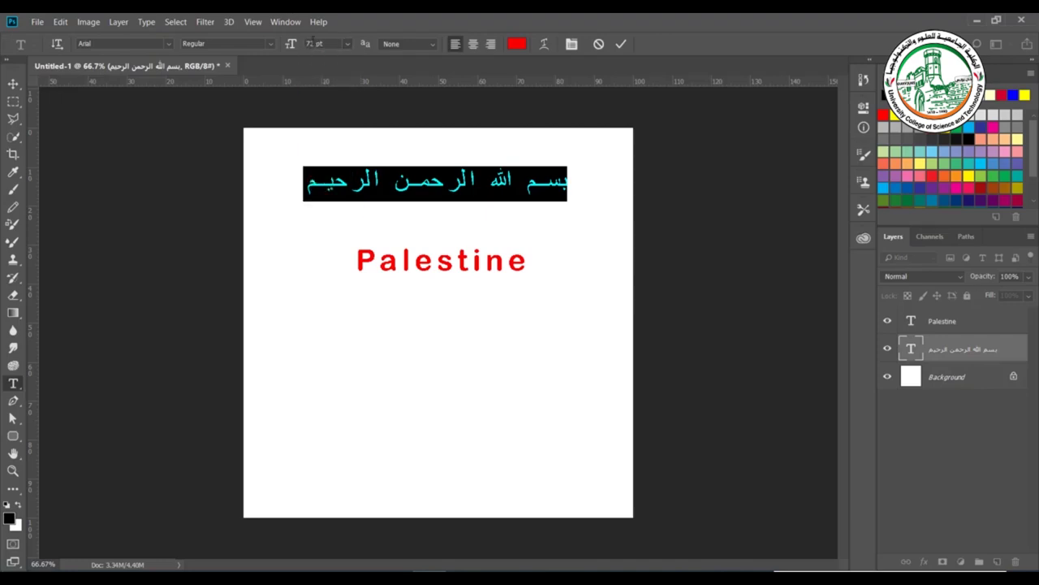
text(75)
key(Return)
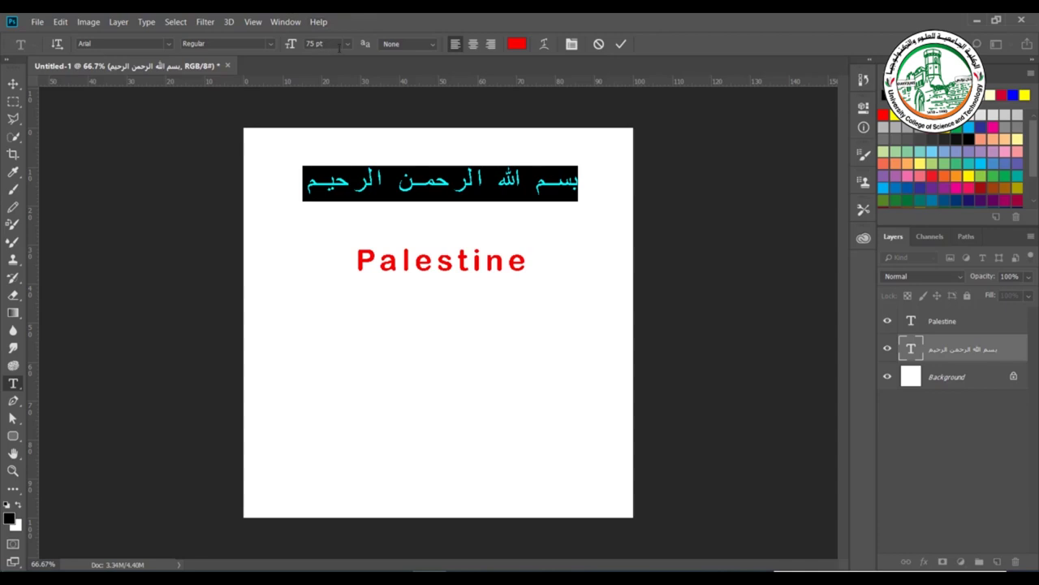
Interactively enlarge the Arabic text line's font size to 92 pt and reduce it to 74 pt.
click(349, 44)
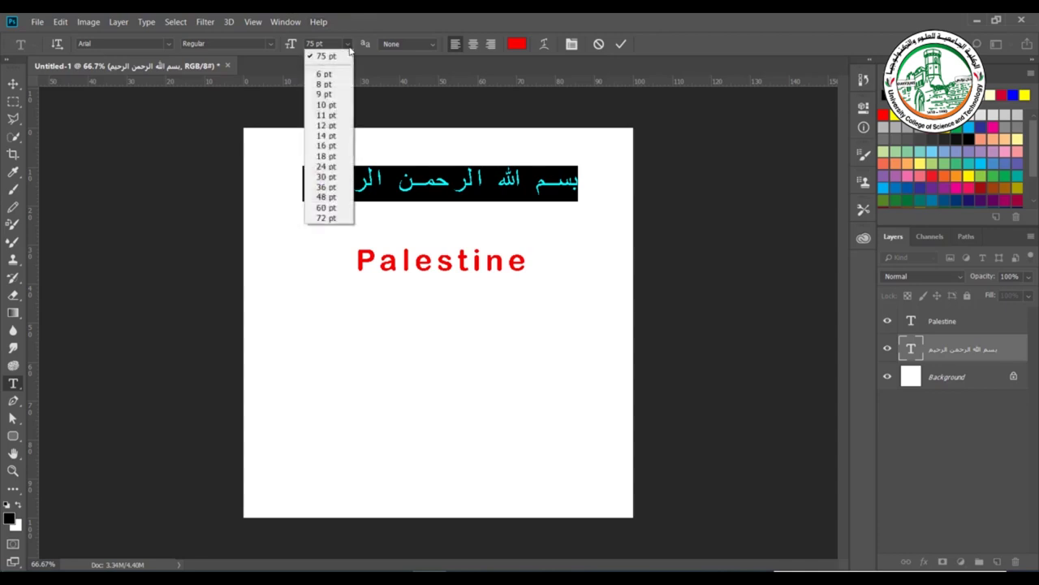
click(292, 47)
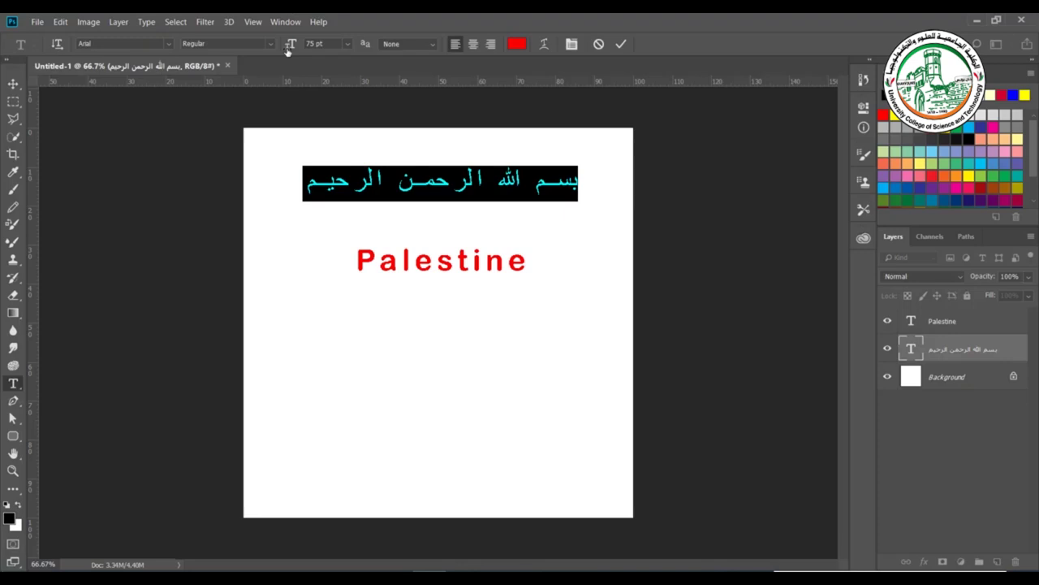
drag(286, 50, 298, 51)
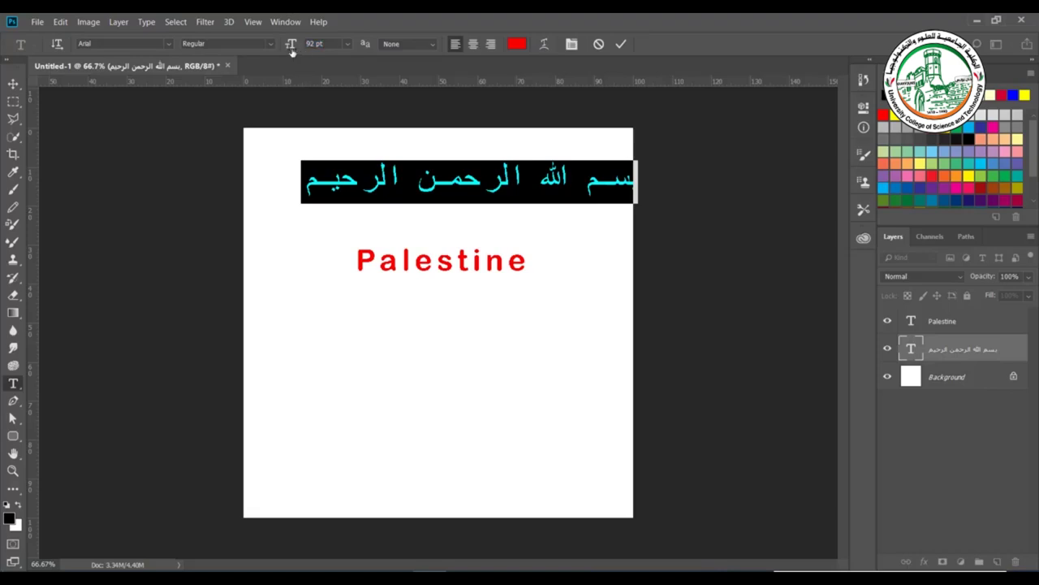
drag(293, 50, 284, 51)
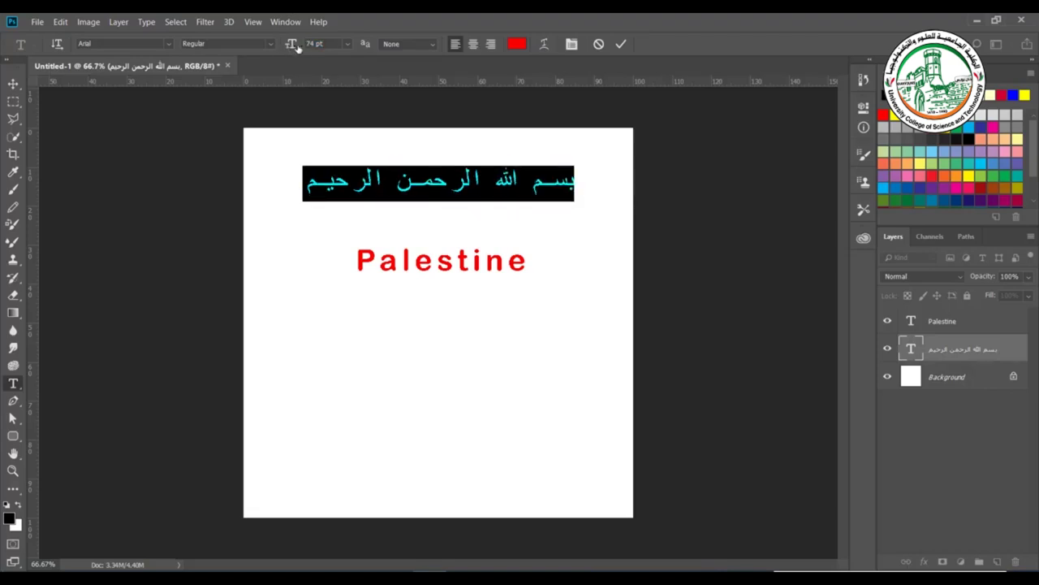
While editing the Arabic line, scale its bounding box up to 137.41 pt and back down to about 84.14 pt.
click(352, 177)
click(478, 178)
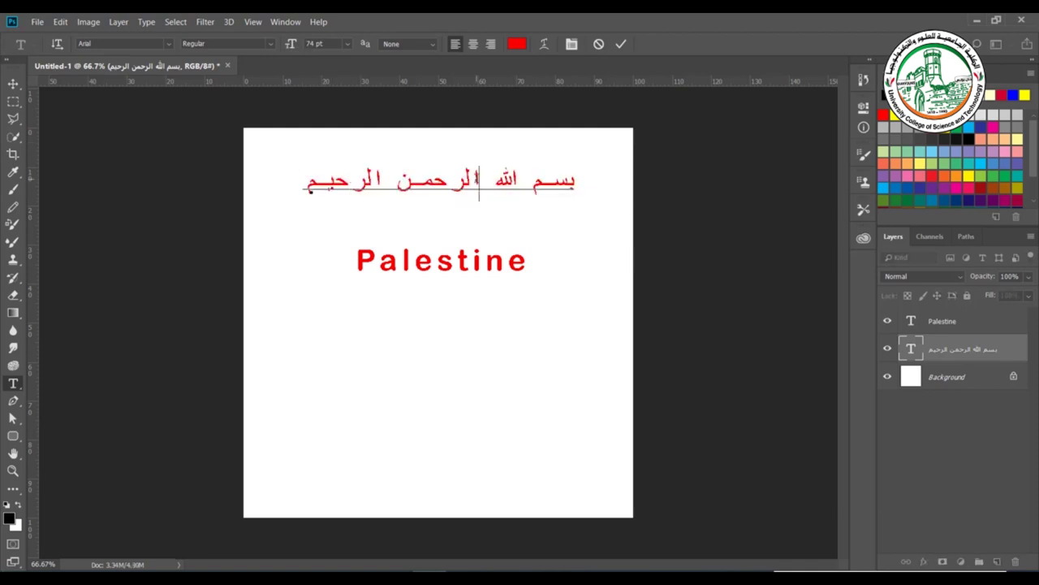
key(ctrl)
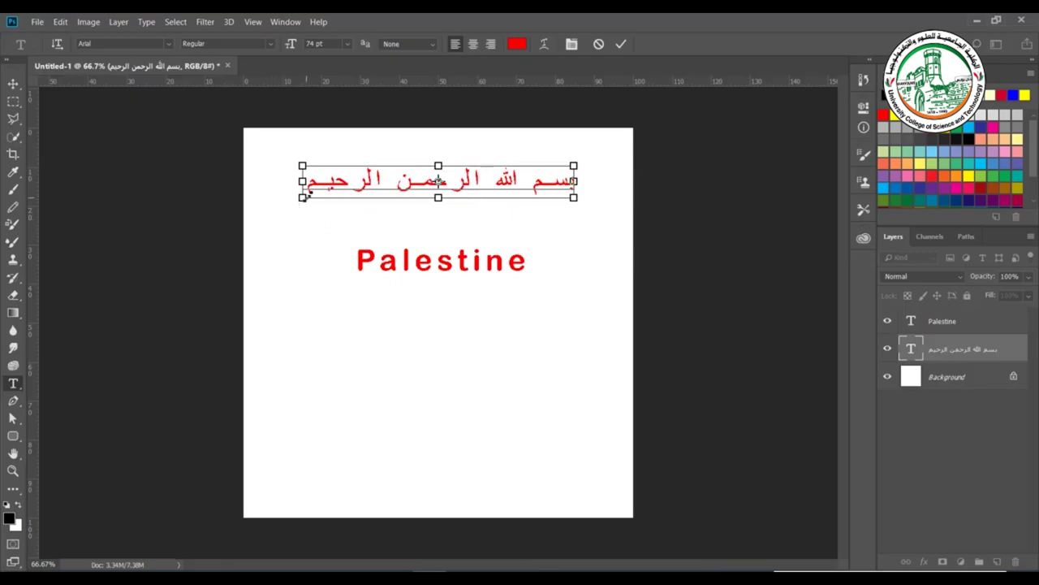
drag(303, 197, 262, 215)
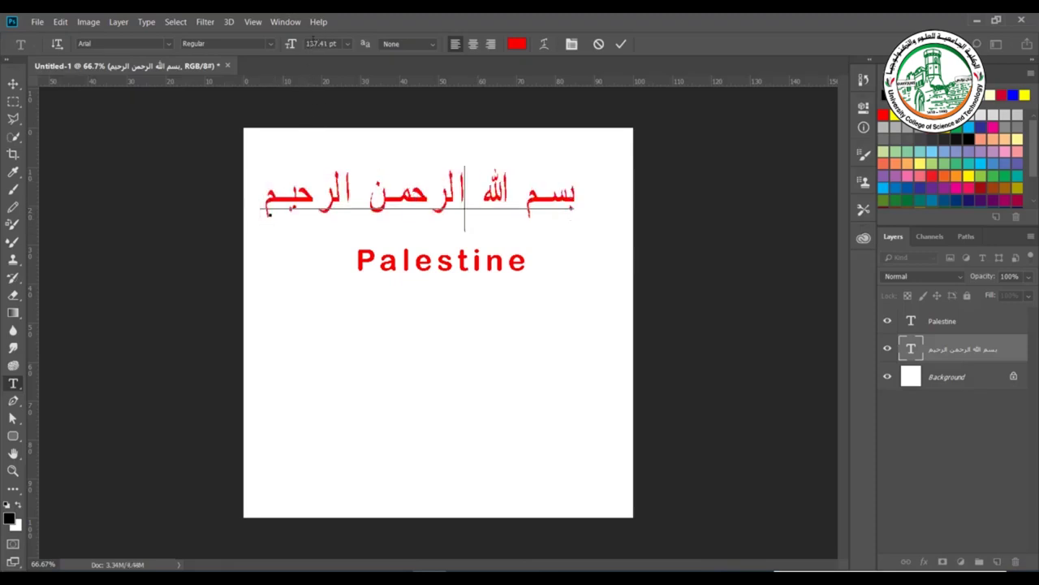
click(296, 199)
key(ctrl)
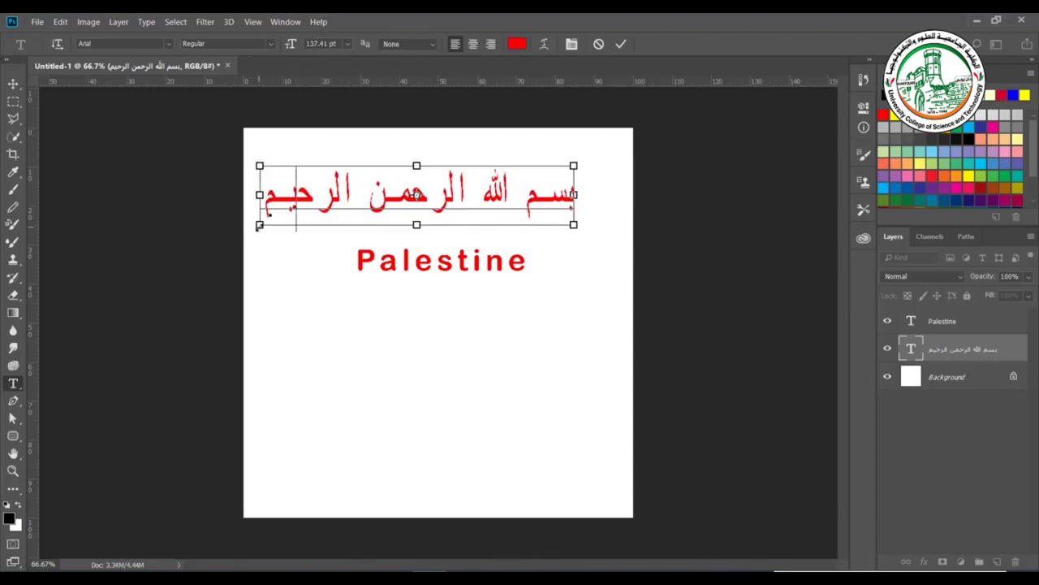
drag(259, 226, 308, 202)
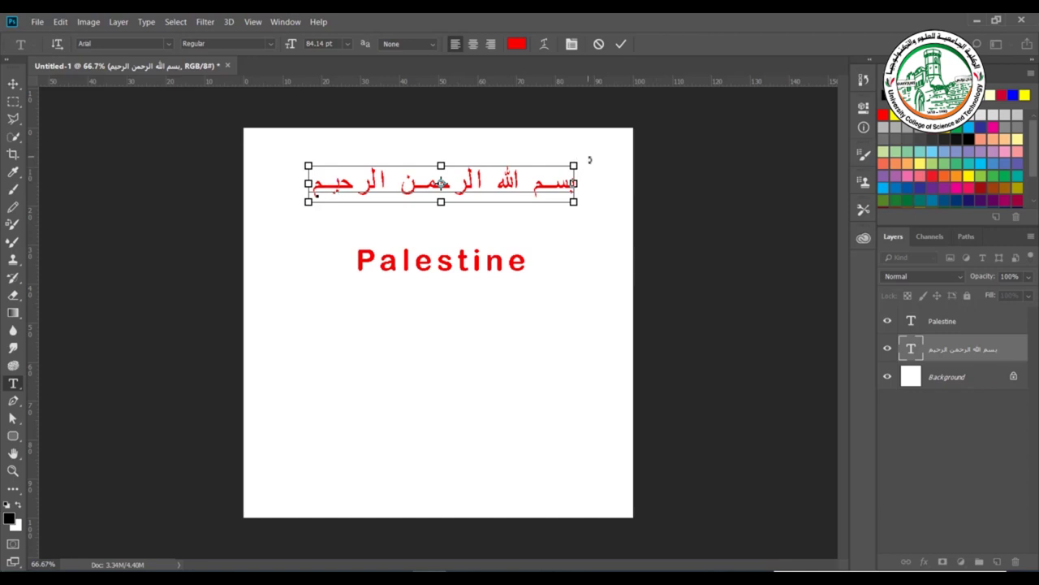
Try rotating the Arabic text line clockwise by about 20 degrees around its centre, and undo the rotation.
drag(589, 159, 591, 223)
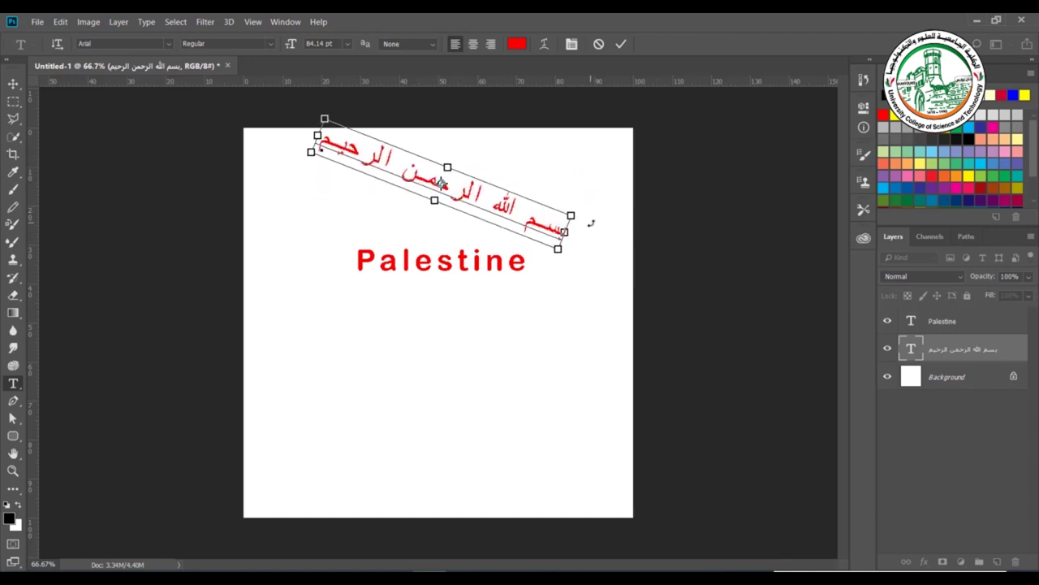
key(ctrl+z)
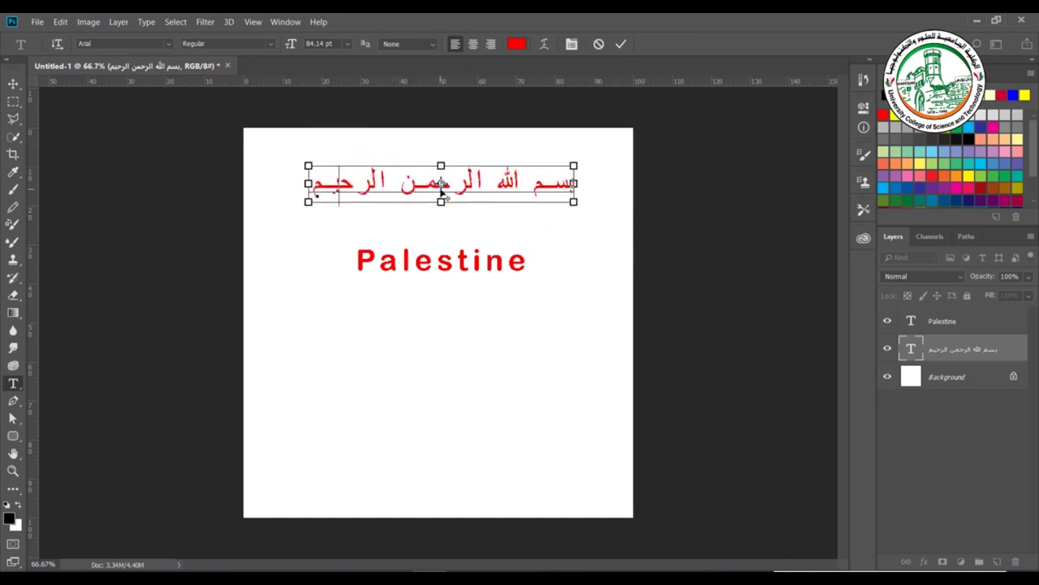
Try rotating the Arabic text line about a reference point at its lower-left corner, undo the rotation and move the reference point back.
drag(441, 186, 302, 207)
drag(598, 155, 561, 367)
key(ctrl+z)
key(ctrl+shift+z)
key(ctrl+z)
drag(301, 206, 442, 161)
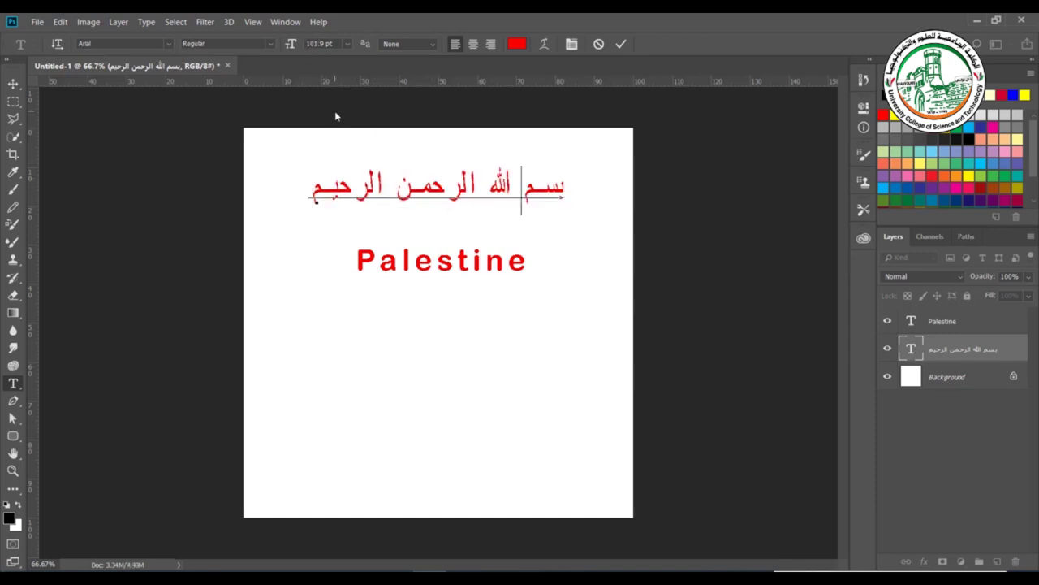
Try the Sharp, Crisp, Strong and Smooth anti-aliasing methods on the whole Arabic text line and reset it to None.
triple_click(418, 188)
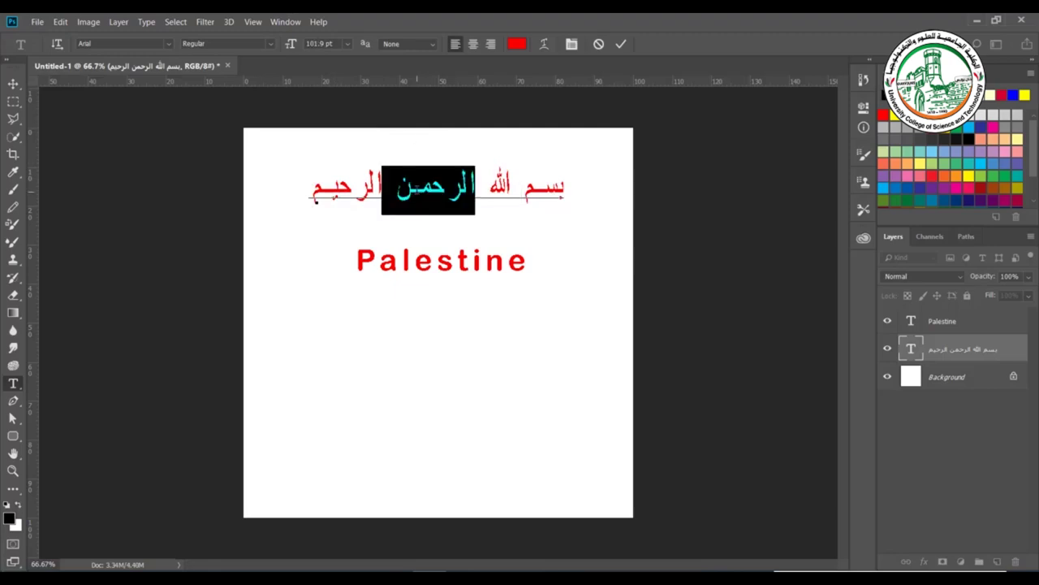
click(432, 44)
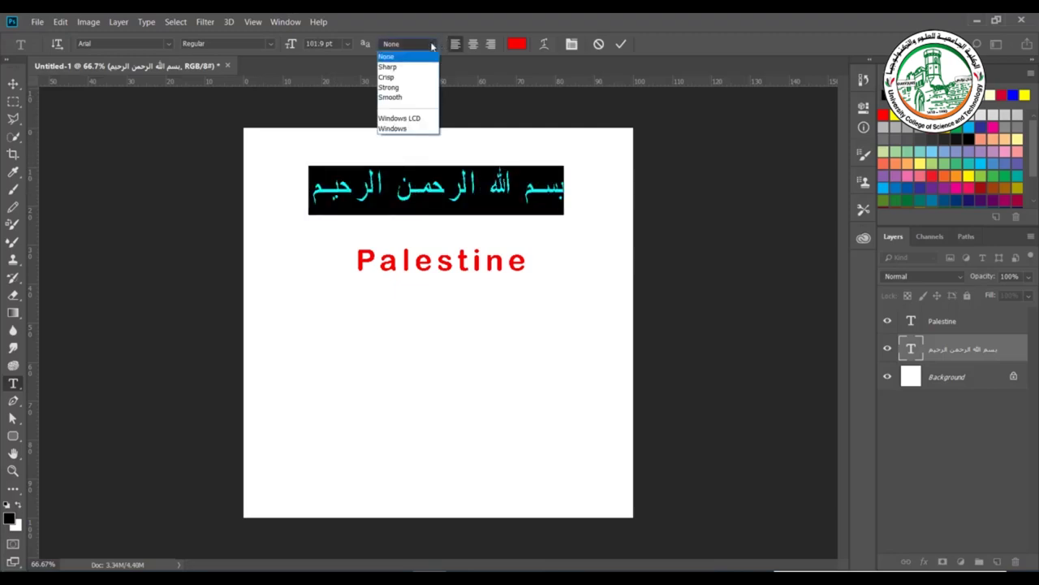
click(401, 66)
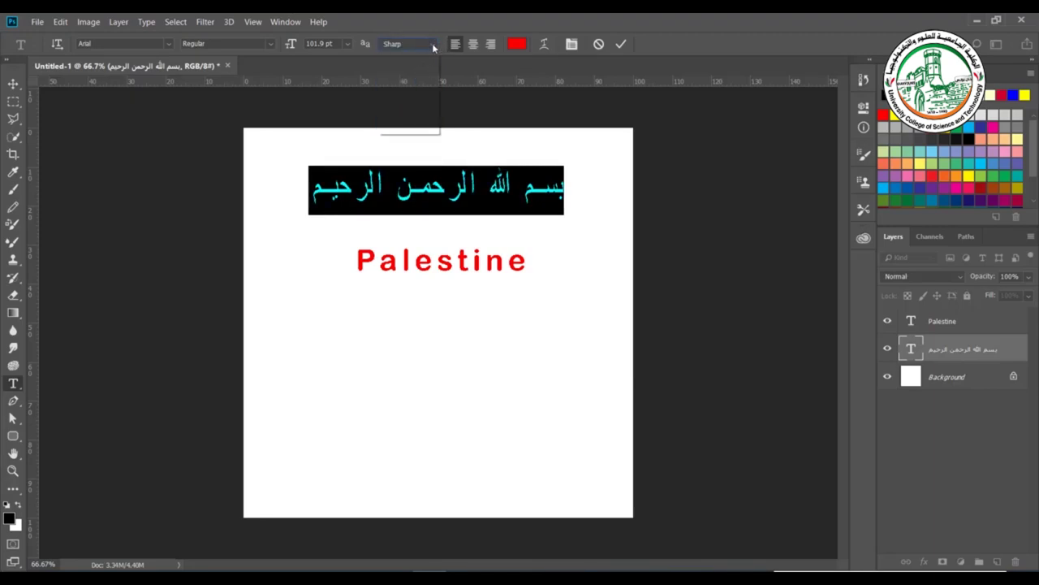
click(433, 44)
click(410, 78)
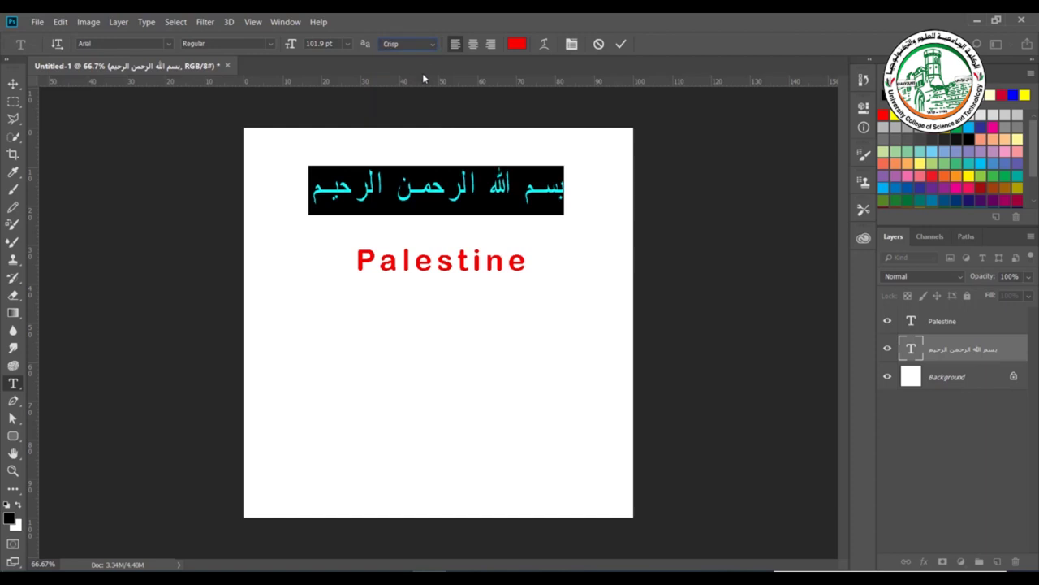
click(435, 45)
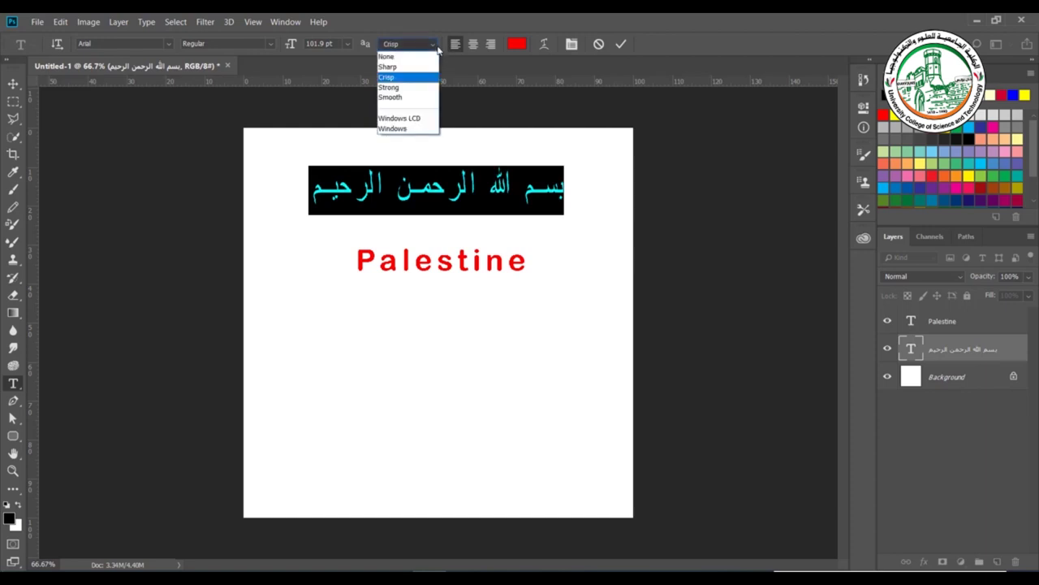
click(406, 87)
click(431, 43)
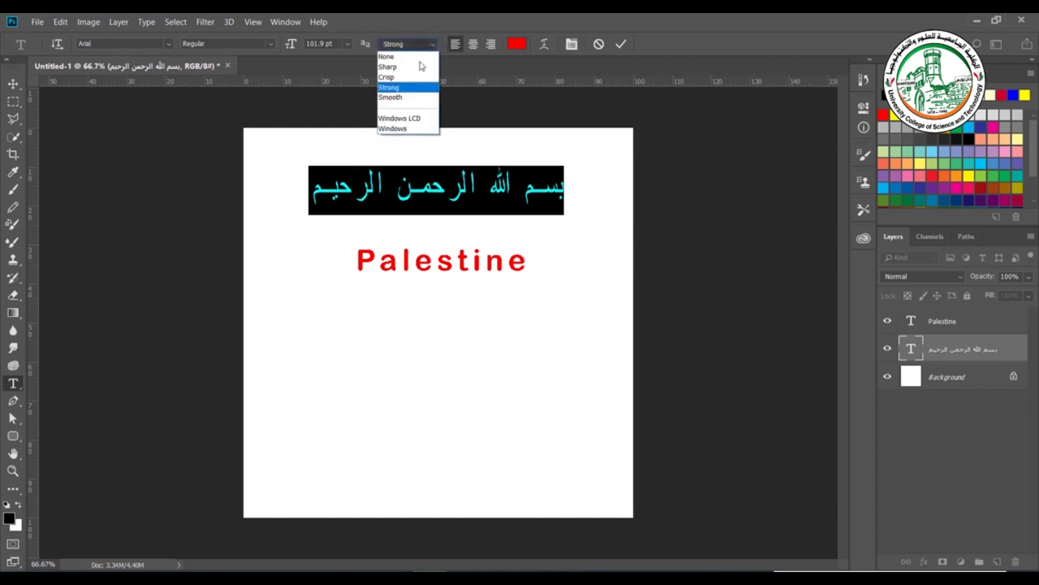
click(410, 95)
click(433, 44)
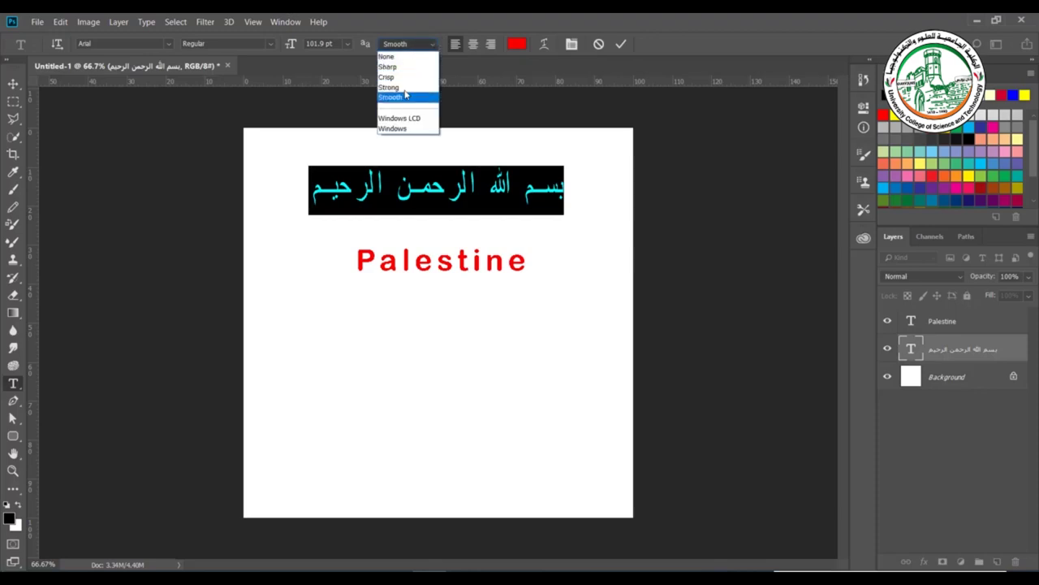
click(391, 57)
click(398, 187)
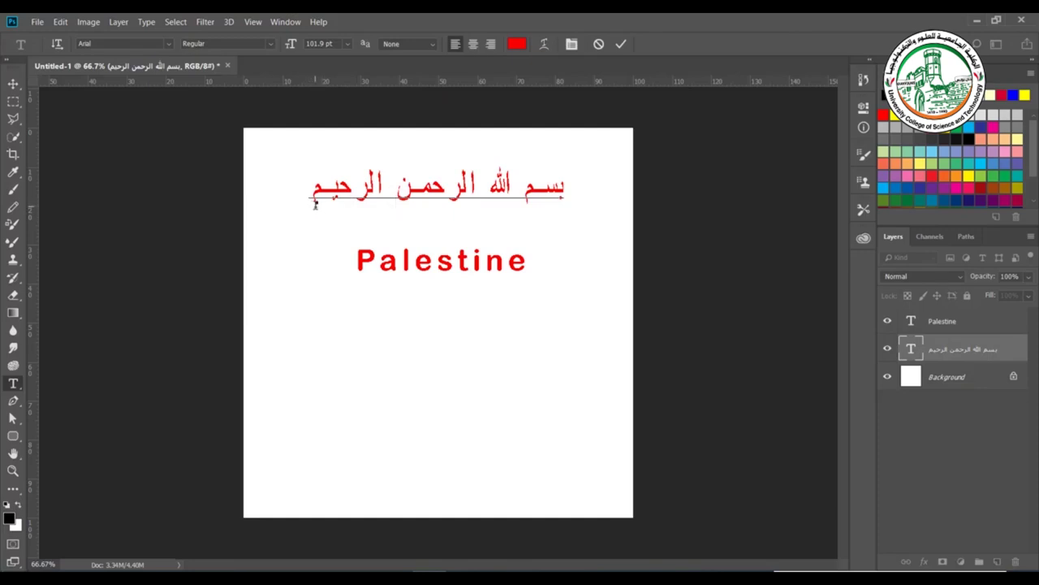
Try centre and right alignment on the Arabic text line and restore left alignment.
click(472, 45)
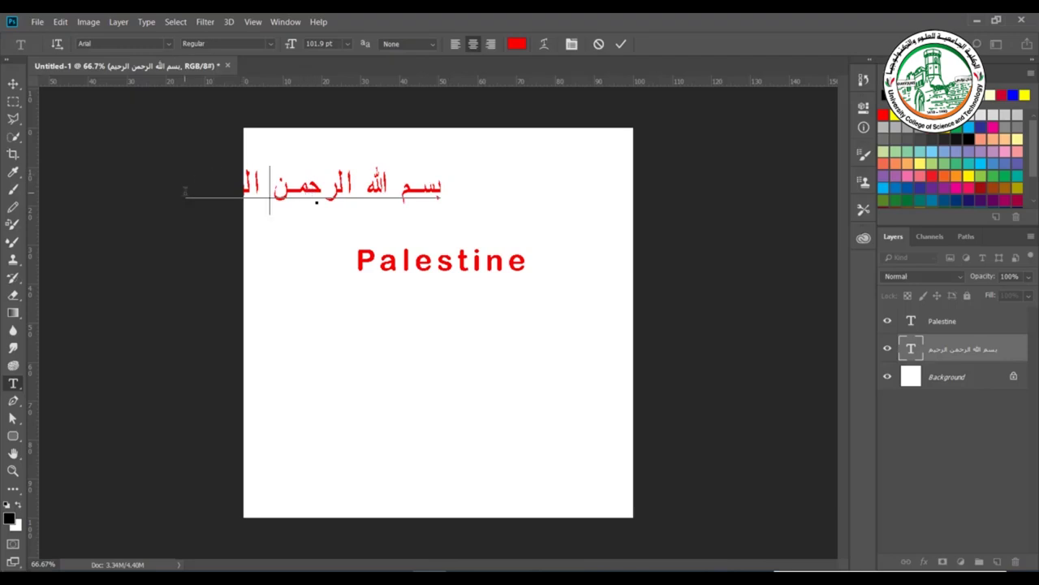
click(491, 44)
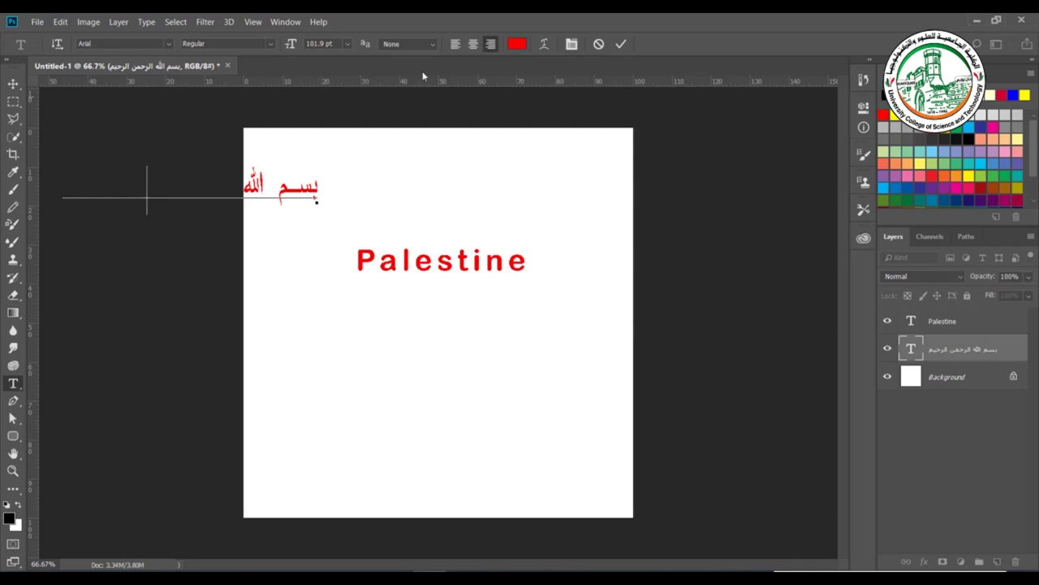
click(457, 45)
click(391, 193)
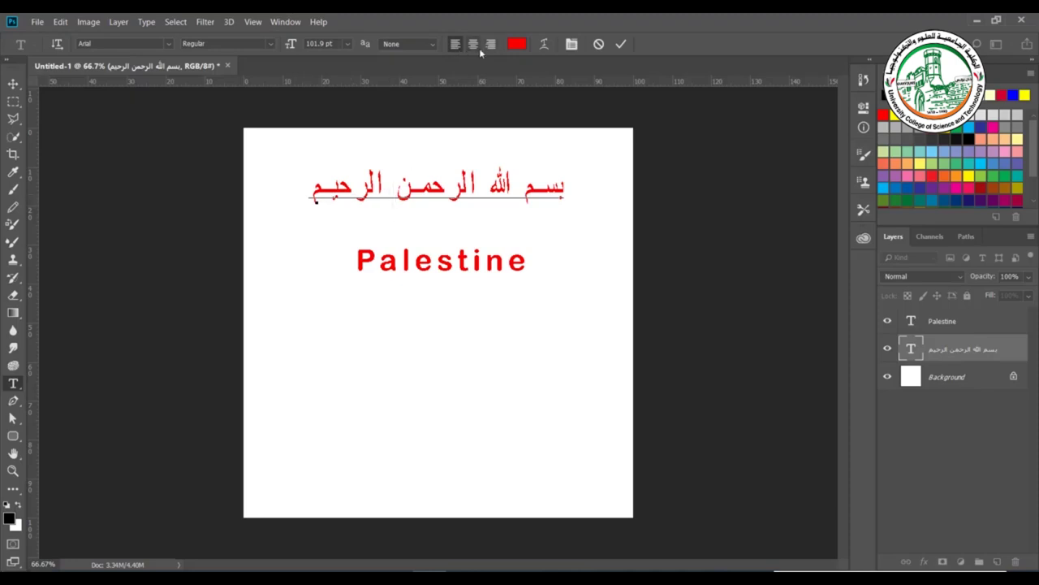
click(490, 46)
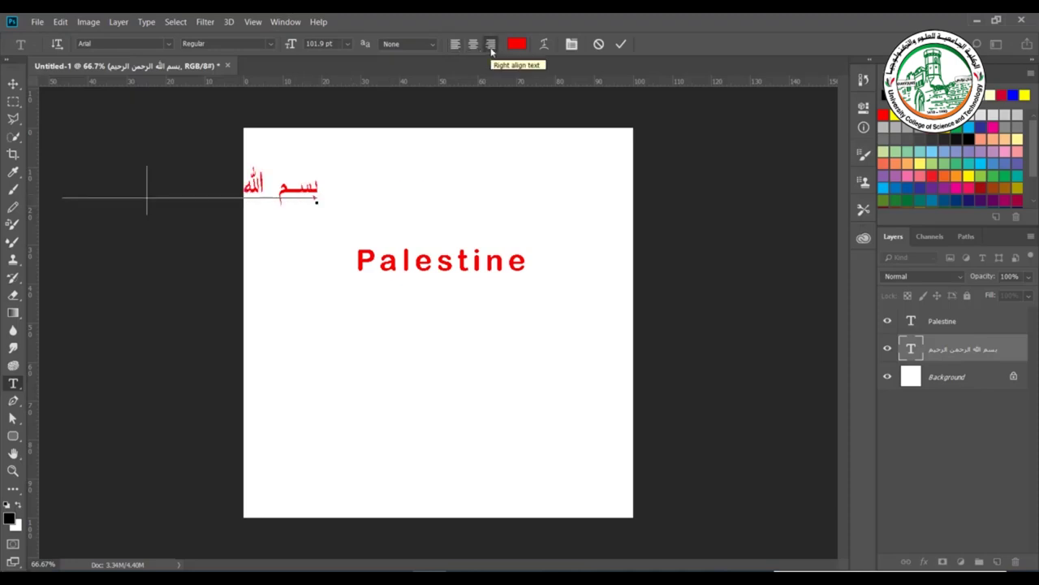
click(460, 45)
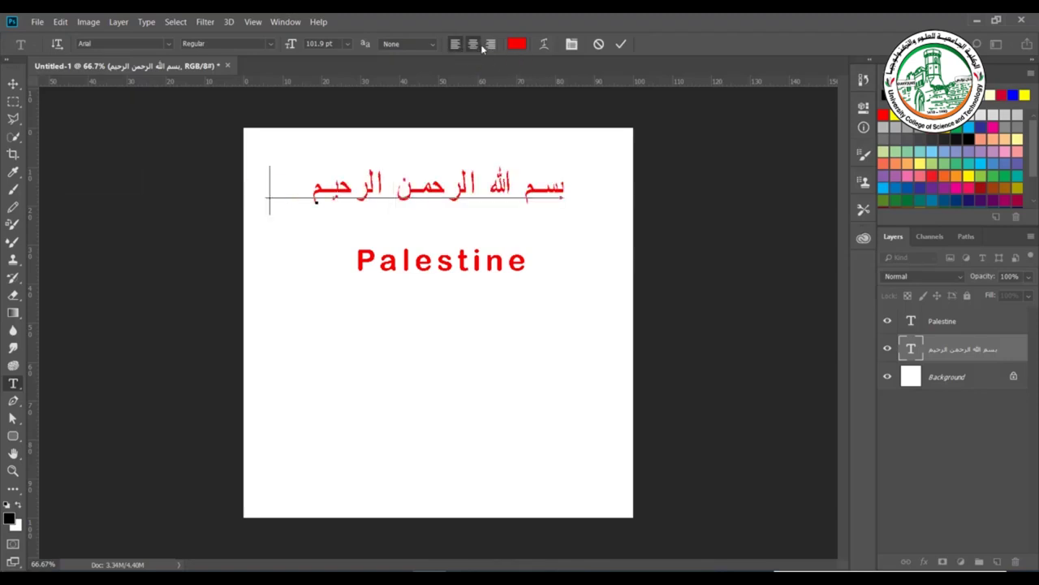
click(481, 47)
click(490, 44)
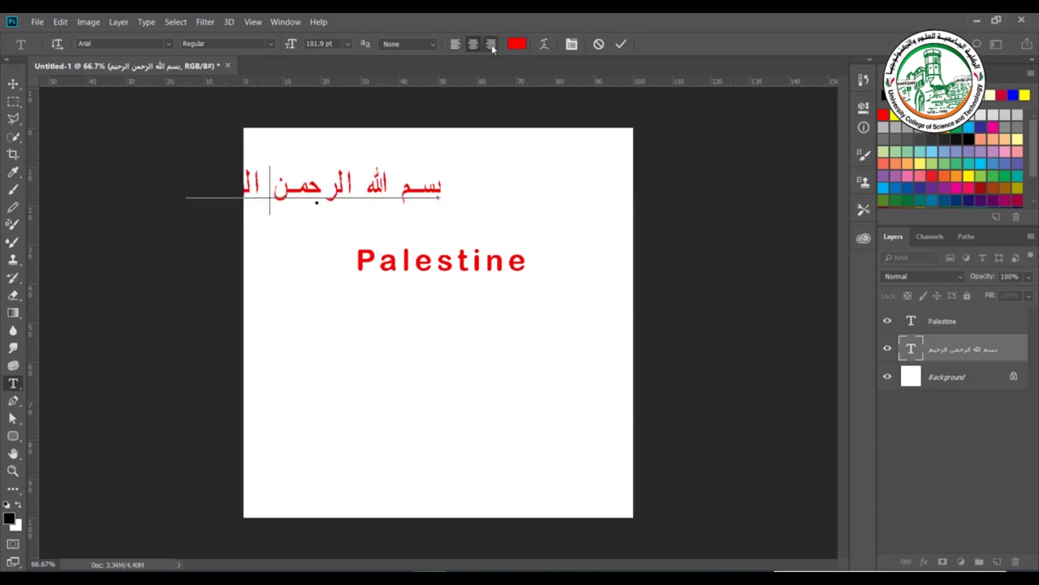
click(455, 45)
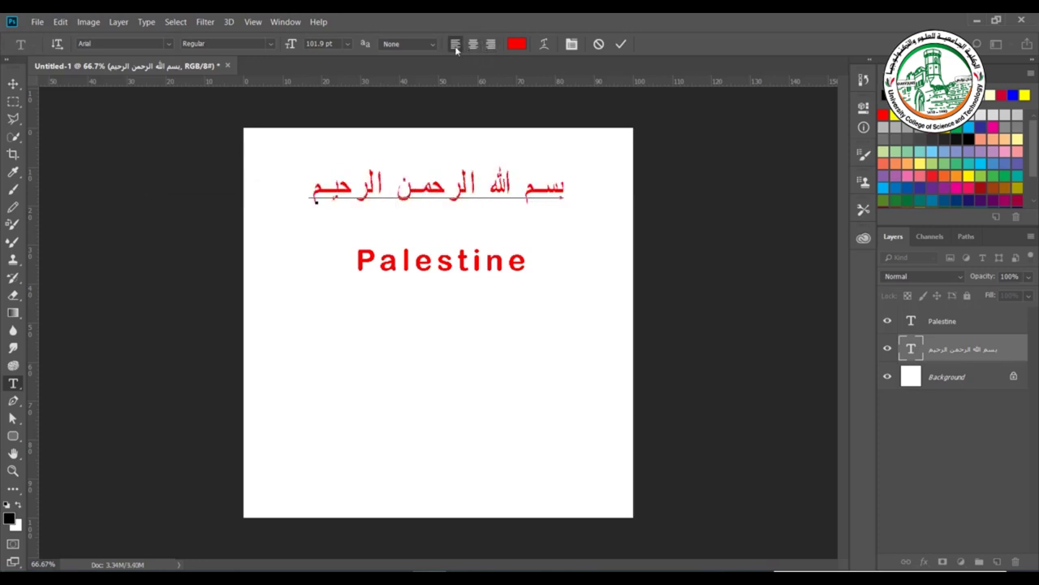
Change the text colour of the entire Arabic line to dark brown #69500c.
click(517, 46)
click(850, 72)
triple_click(490, 185)
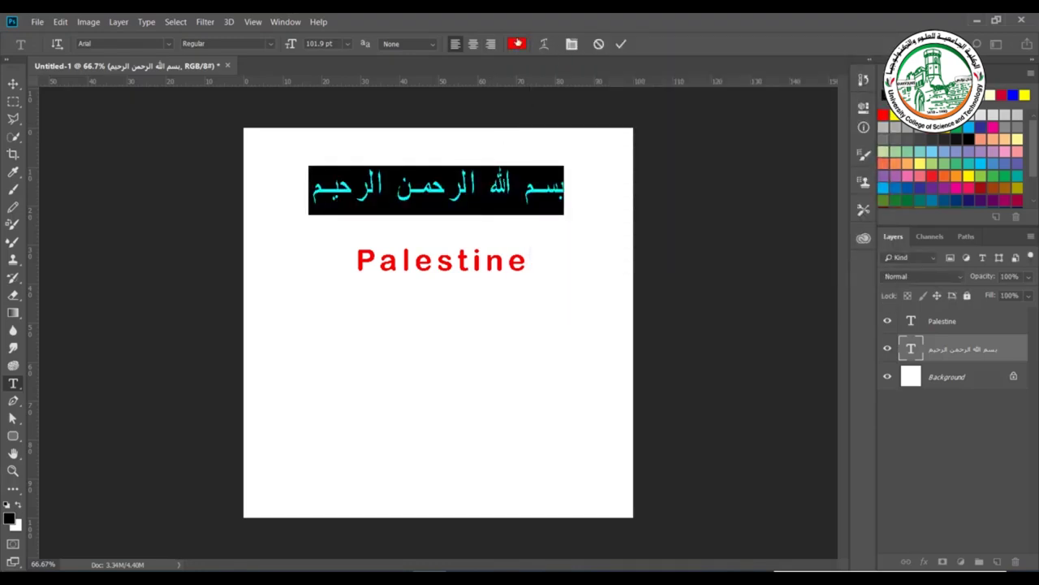
click(517, 43)
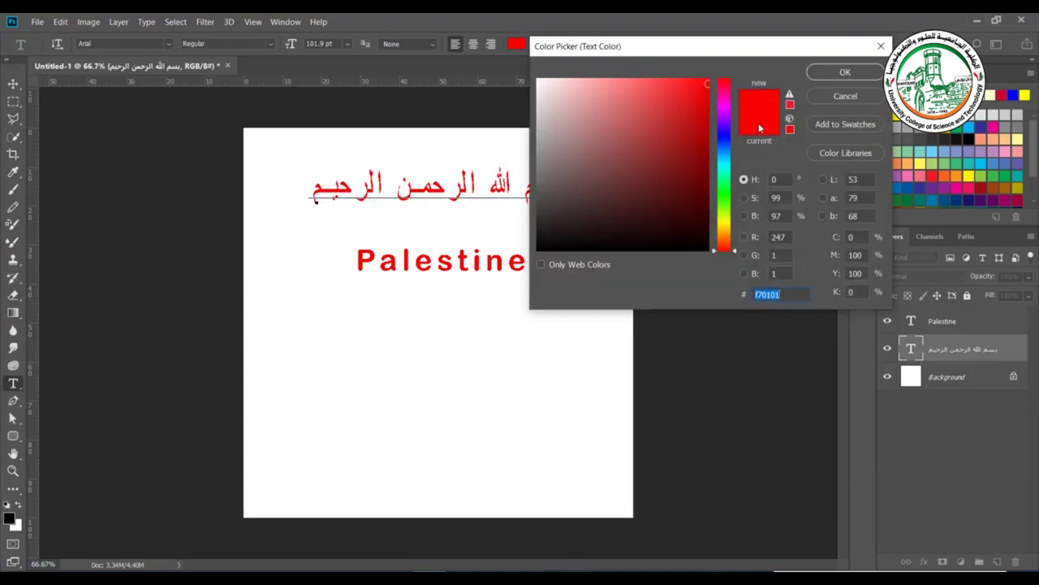
click(684, 197)
click(670, 155)
click(727, 152)
click(726, 202)
click(727, 229)
click(689, 179)
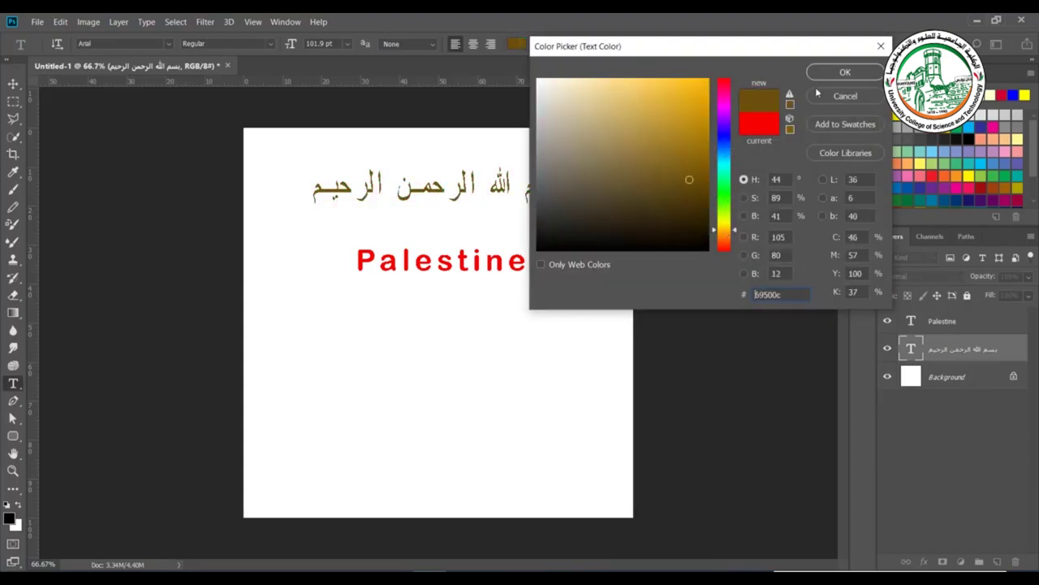
click(844, 72)
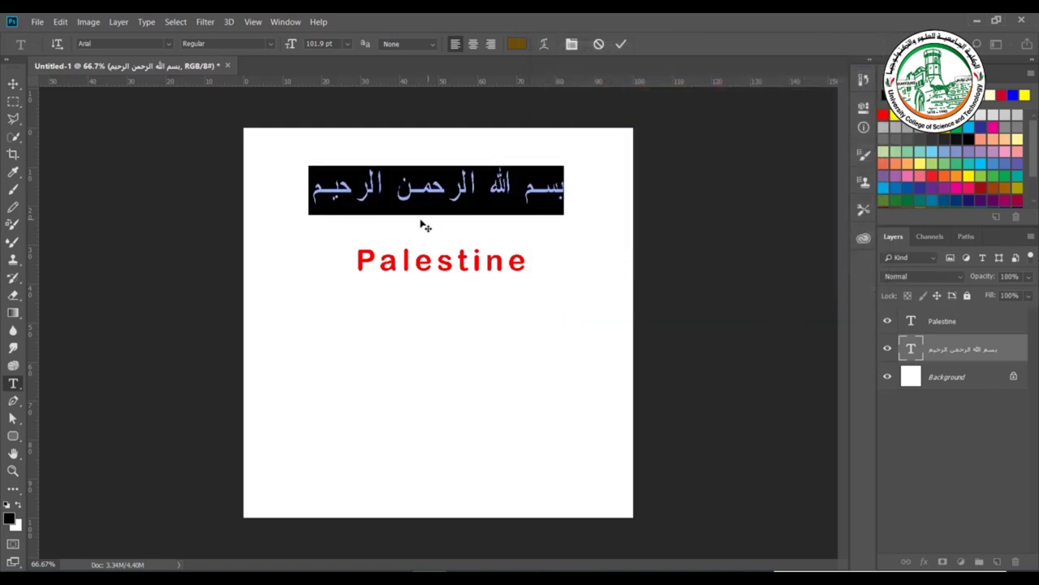
Try the warp text styles Arc, Arc Lower, Arc Upper and Arch on the Arabic line.
click(544, 45)
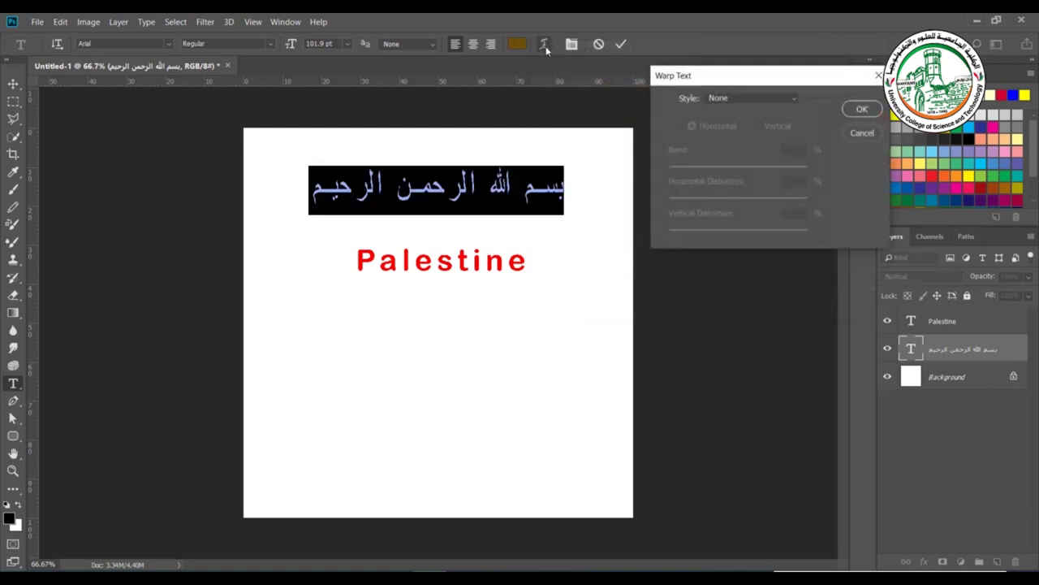
click(750, 99)
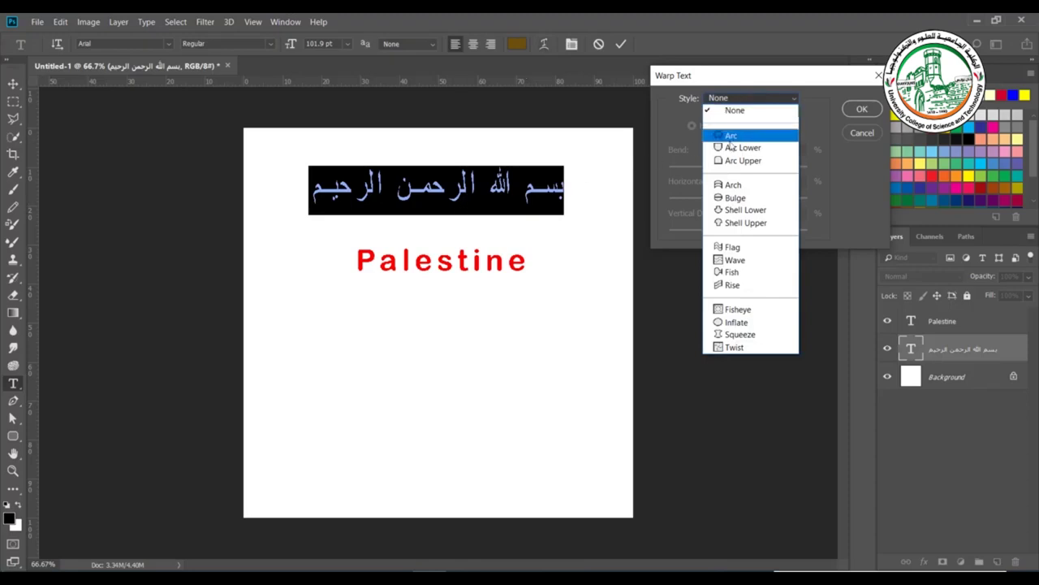
click(730, 138)
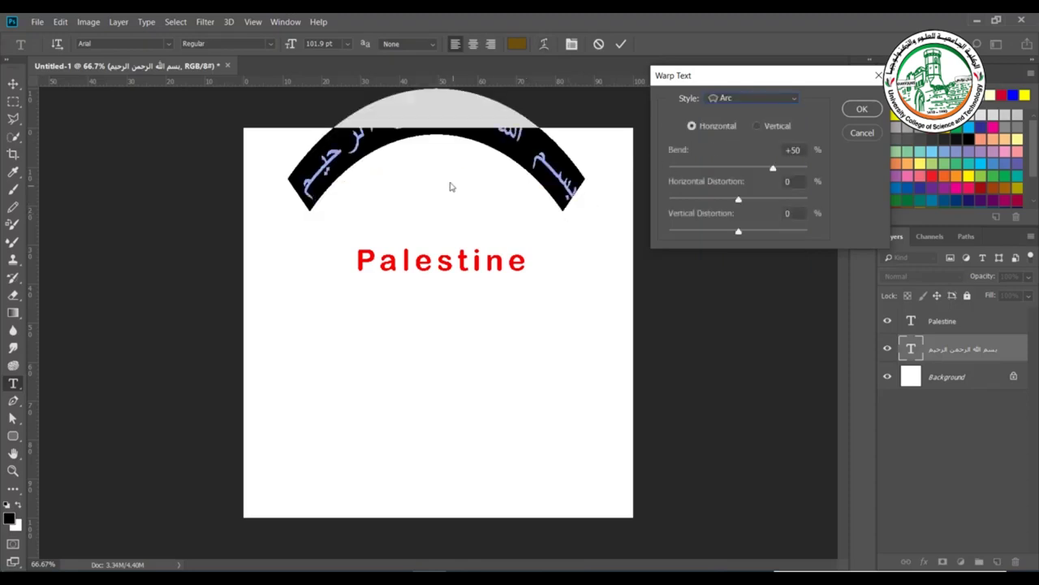
click(725, 99)
click(741, 148)
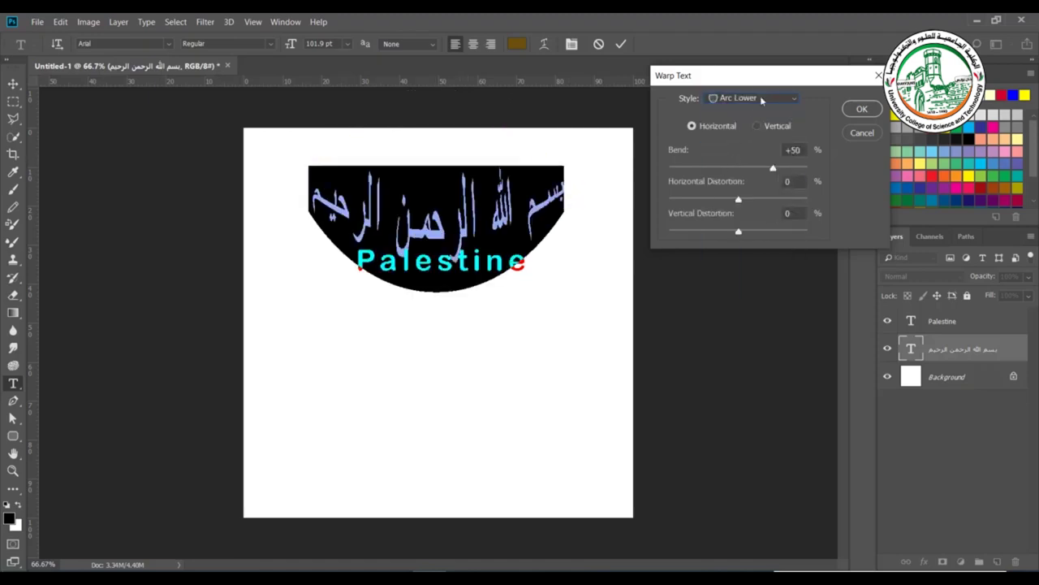
click(759, 97)
click(751, 161)
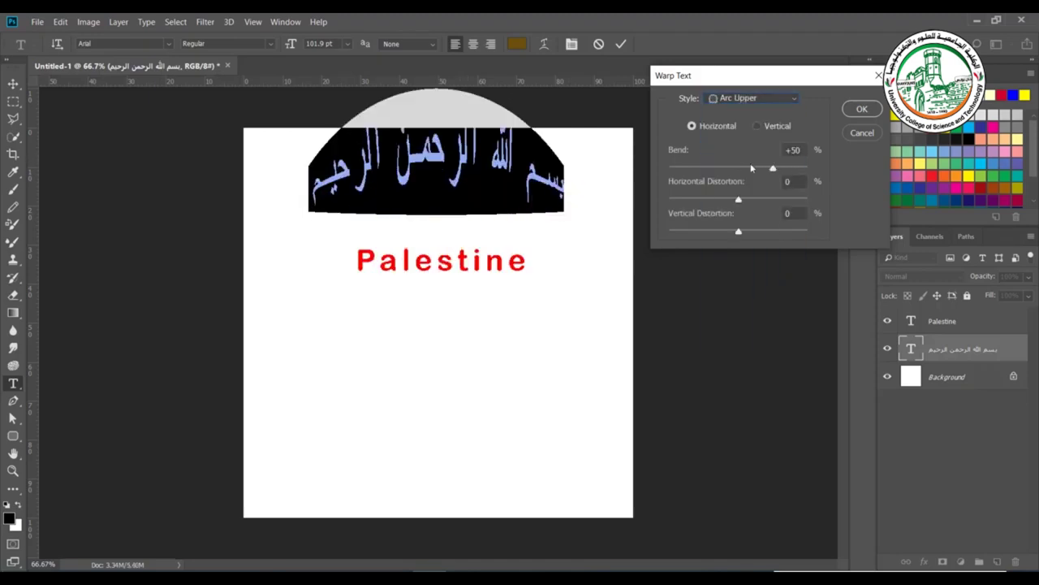
click(763, 99)
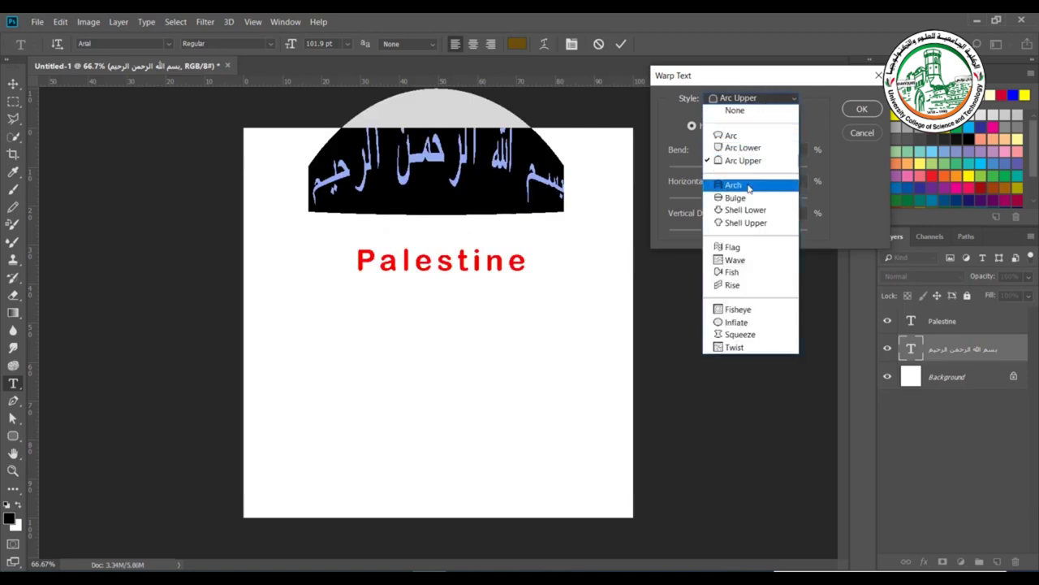
click(752, 185)
Try the Flag, Fish and Fisheye warp styles on the Arabic line.
click(760, 98)
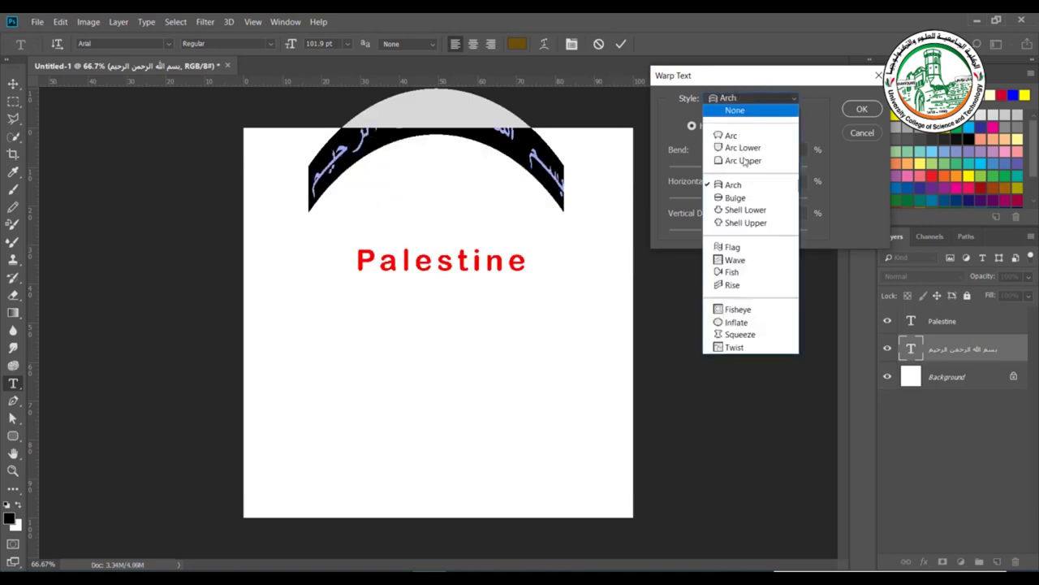
click(748, 244)
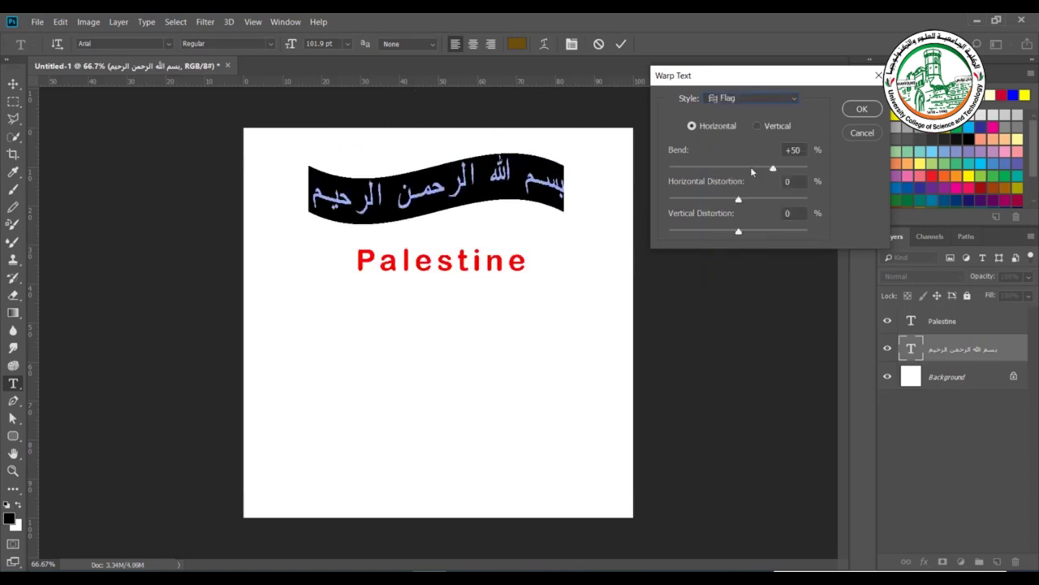
click(745, 99)
click(740, 270)
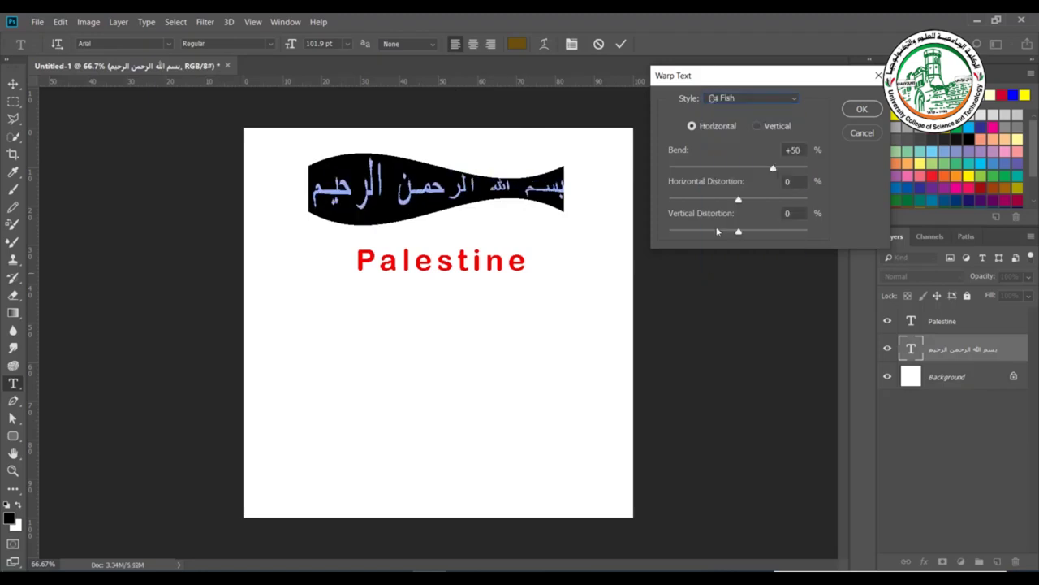
click(739, 100)
click(735, 309)
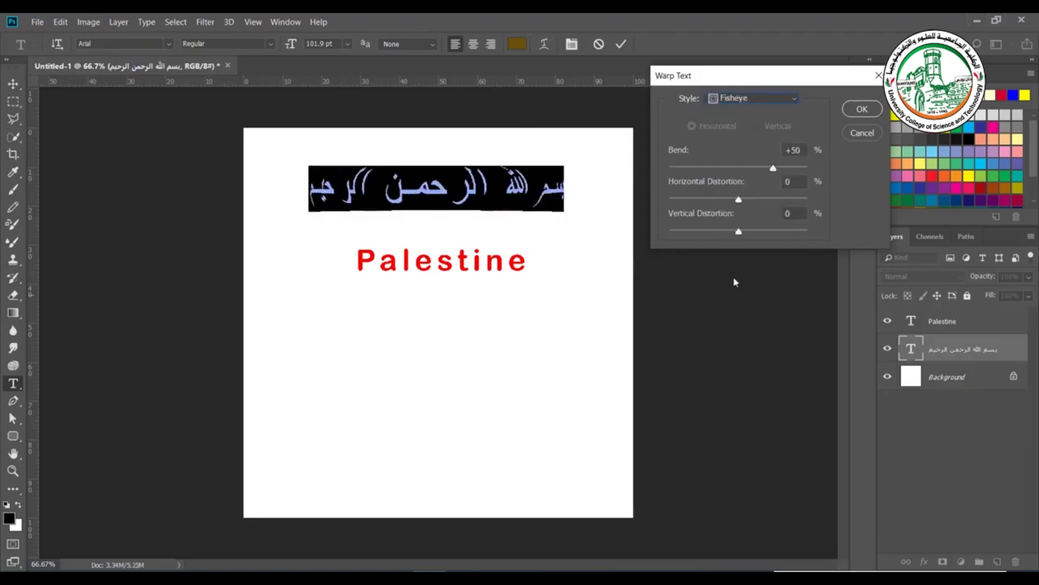
Warp the Arabic line with the Flag style, comparing vertical with horizontal orientation, and set horizontal with a bend of +70%.
click(729, 102)
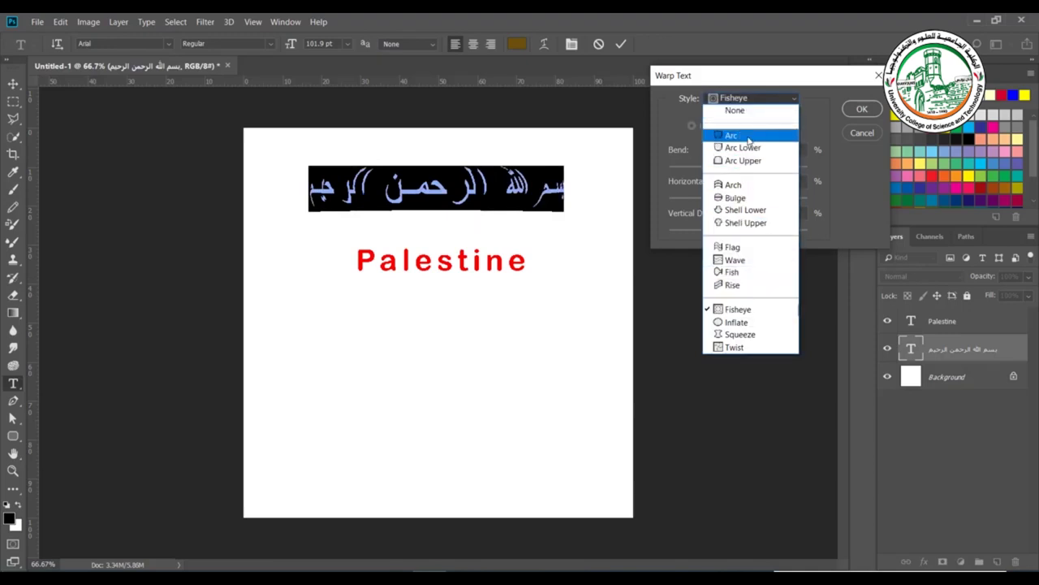
click(743, 247)
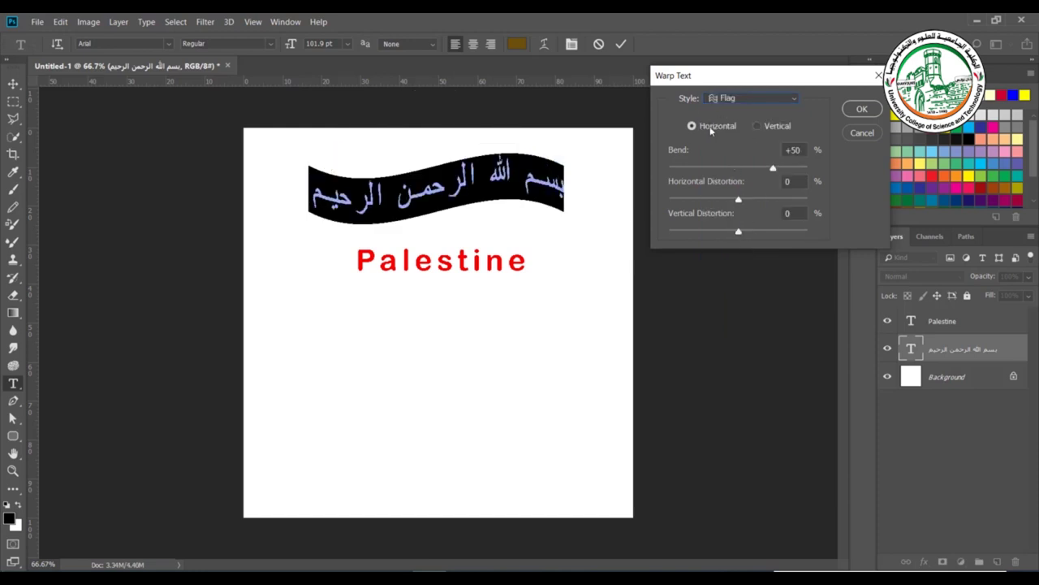
click(758, 127)
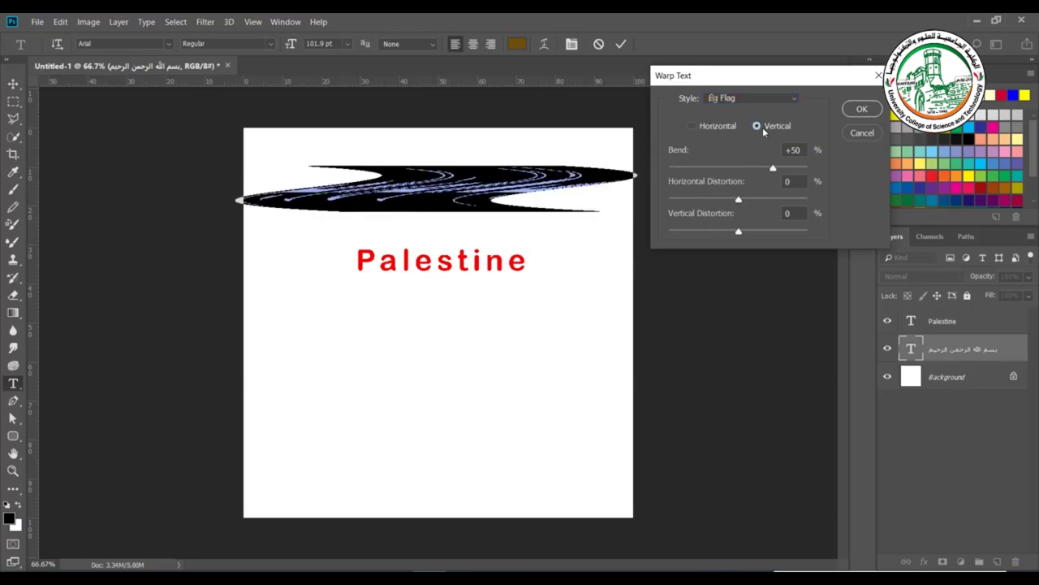
click(719, 127)
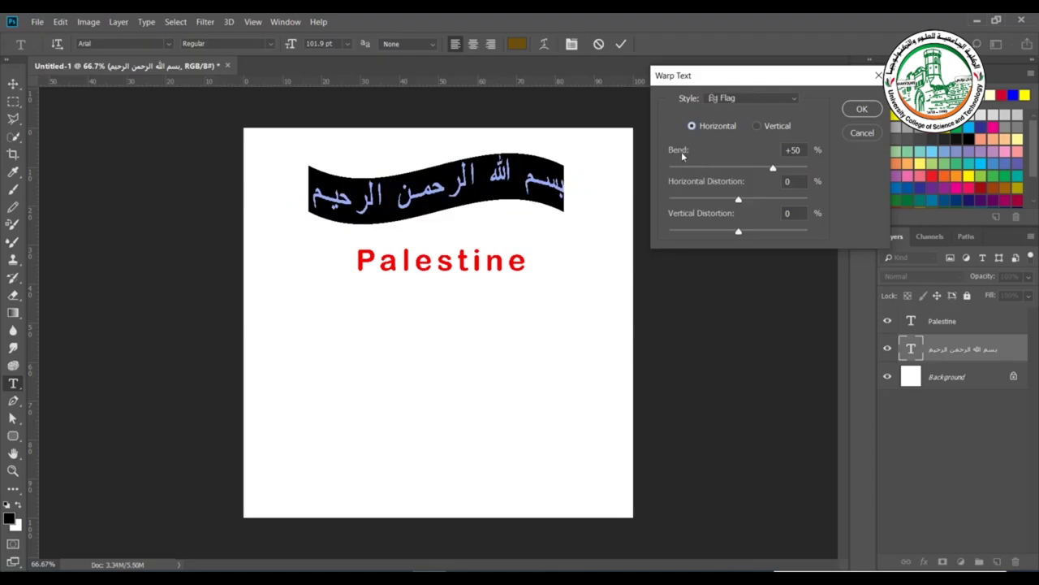
drag(773, 168, 695, 170)
text(70)
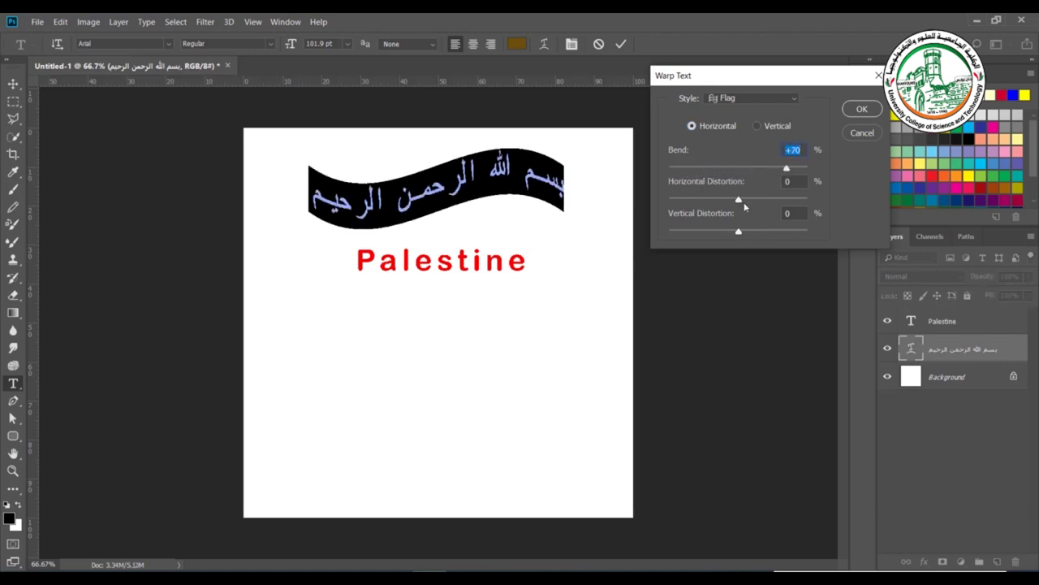
Try -9% horizontal and +66% vertical distortion on the Flag warp, and remove the Arabic line's warp by setting the style to None.
mouse_move(740, 205)
mouse_down()
mouse_move(675, 204)
mouse_move(784, 203)
mouse_move(733, 204)
mouse_up()
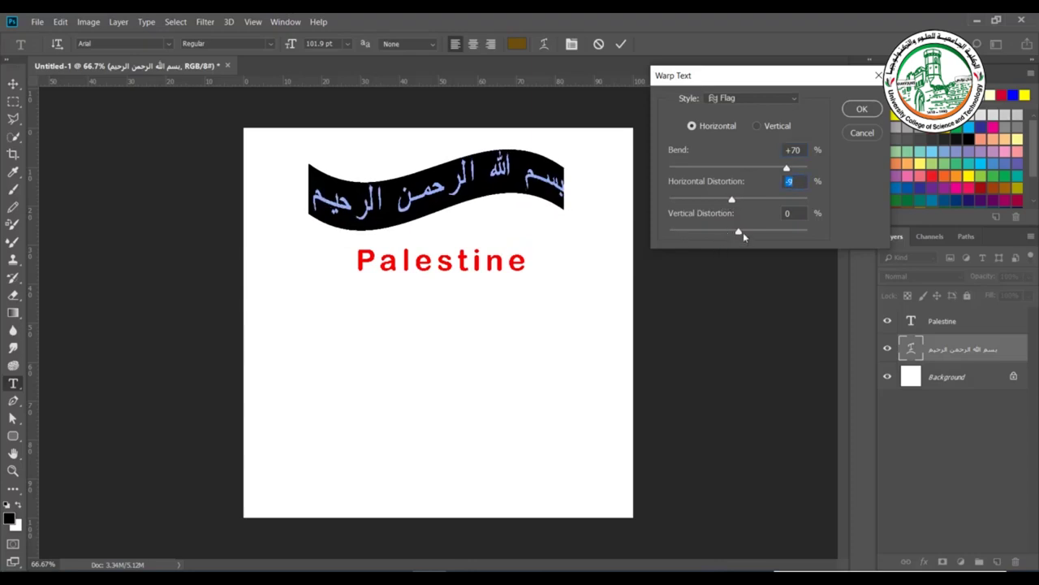
drag(738, 233, 784, 230)
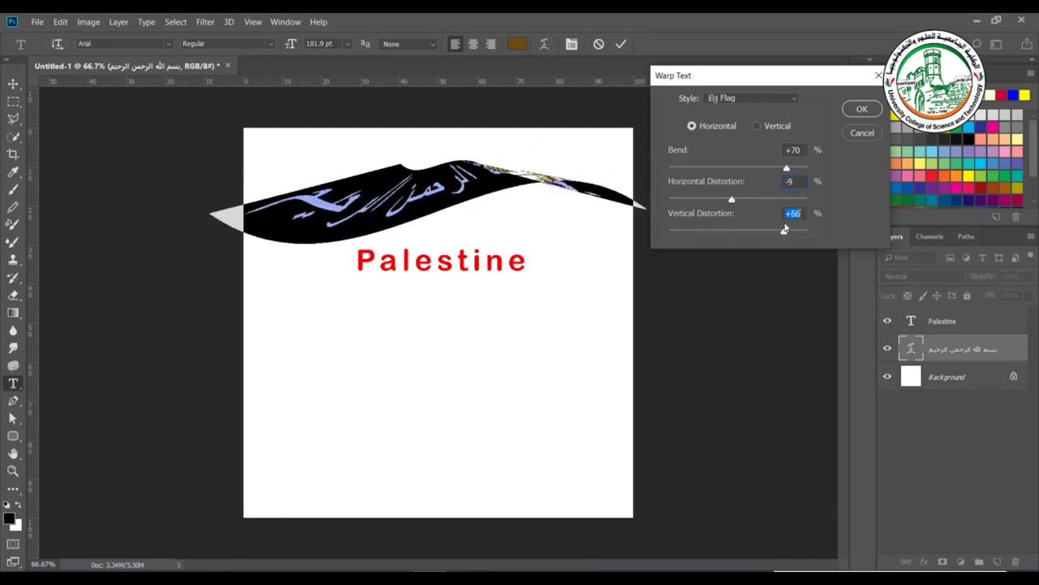
click(786, 100)
click(754, 106)
scroll(754, 107, up, 8)
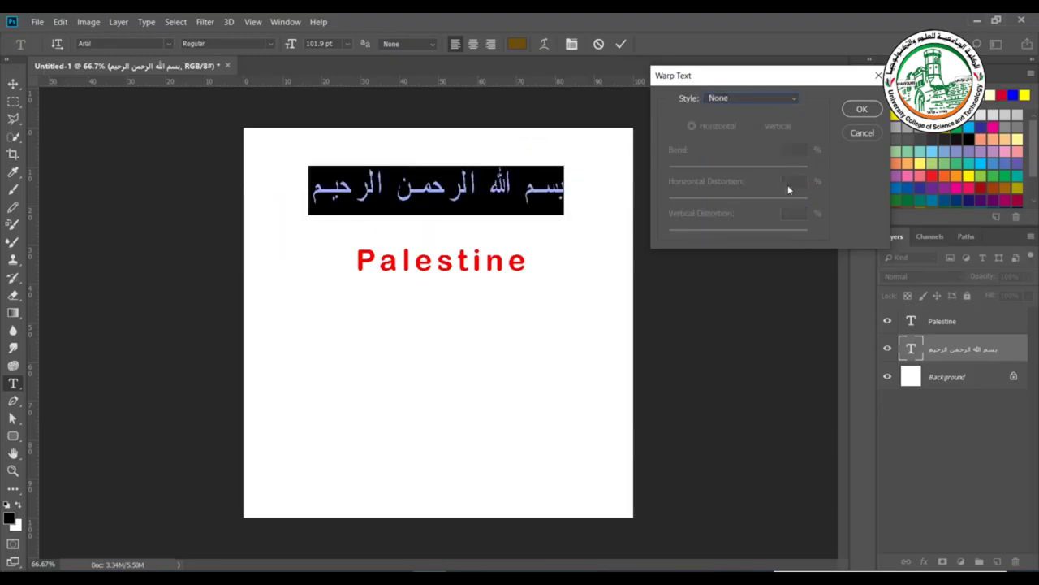
click(862, 108)
Add a second line reading "الحمد لله رب العالمين" below the Arabic line and commit the text.
click(406, 196)
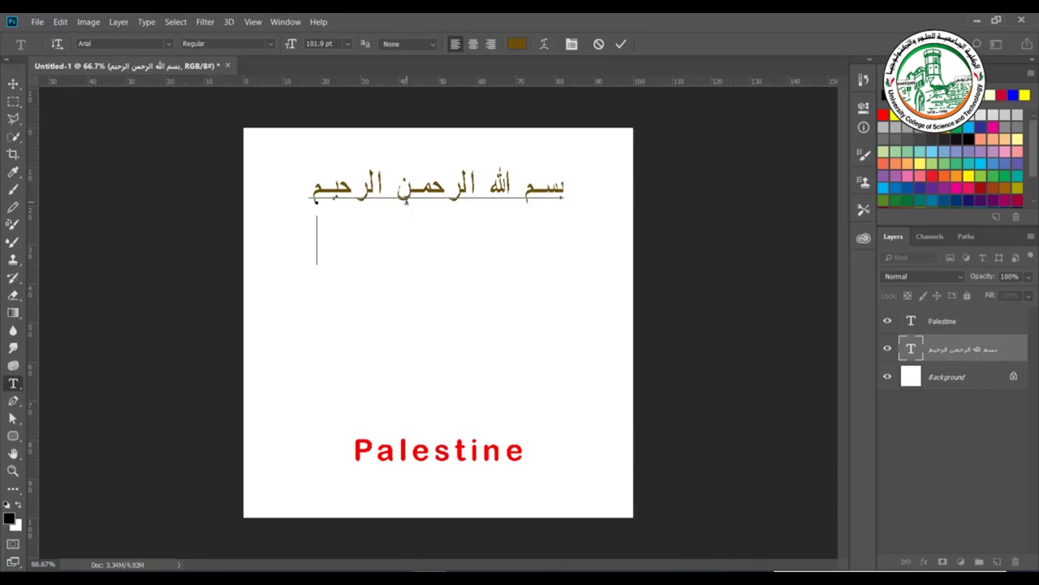
text(hg)
key(BackSpace)
key(BackSpace)
text(الحمد)
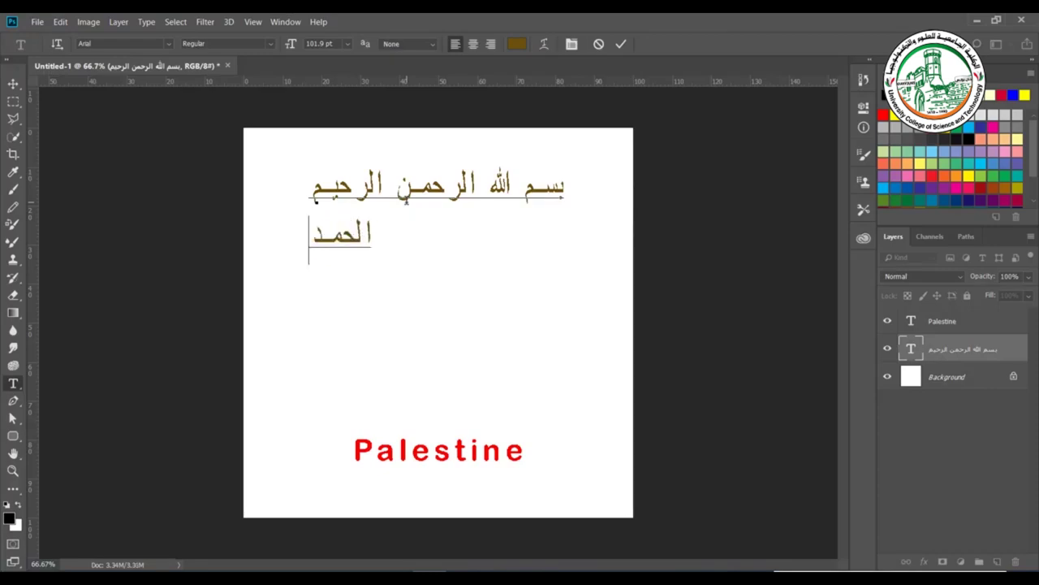
text( لله رب)
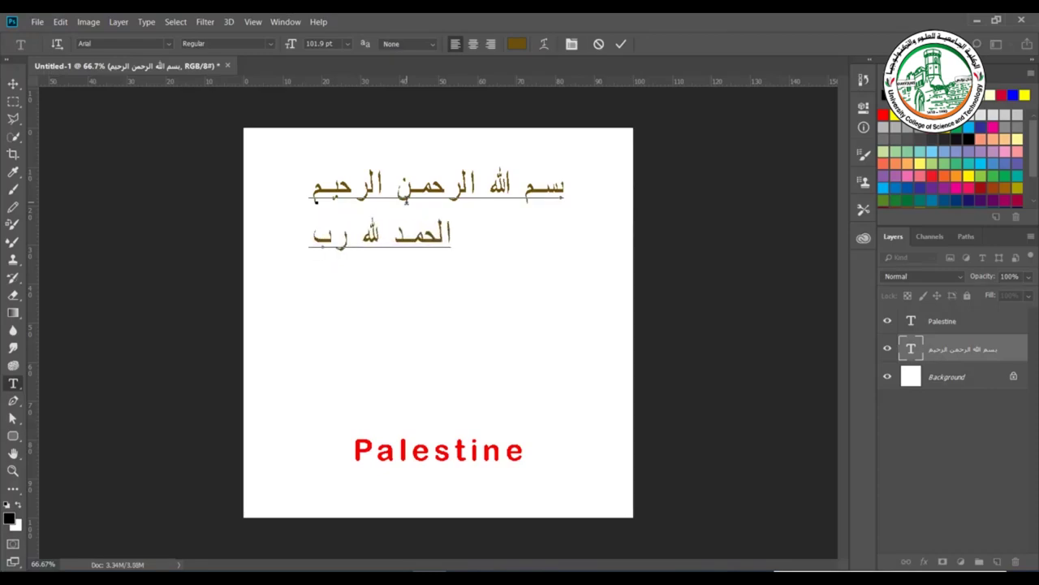
text( العالمين)
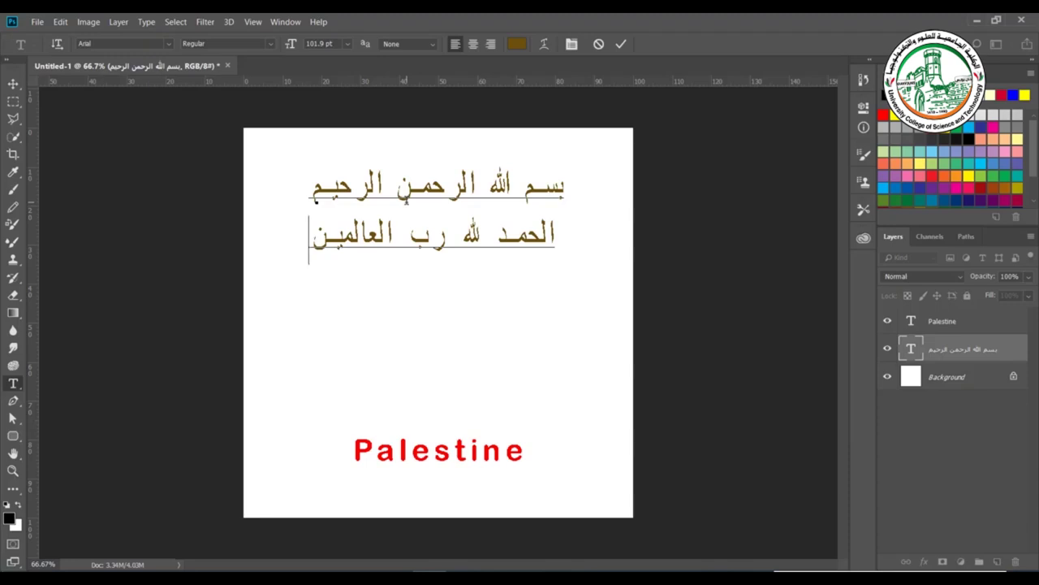
key(ctrl+Return)
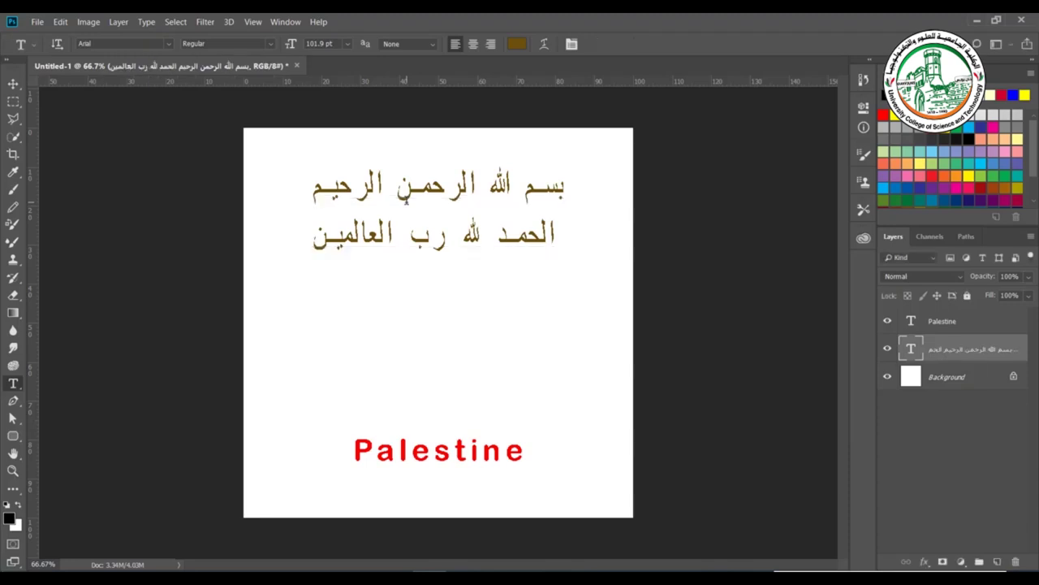
Select both Arabic lines, show the detailed character settings beside the canvas, and set the font size to 100.9 pt.
click(357, 243)
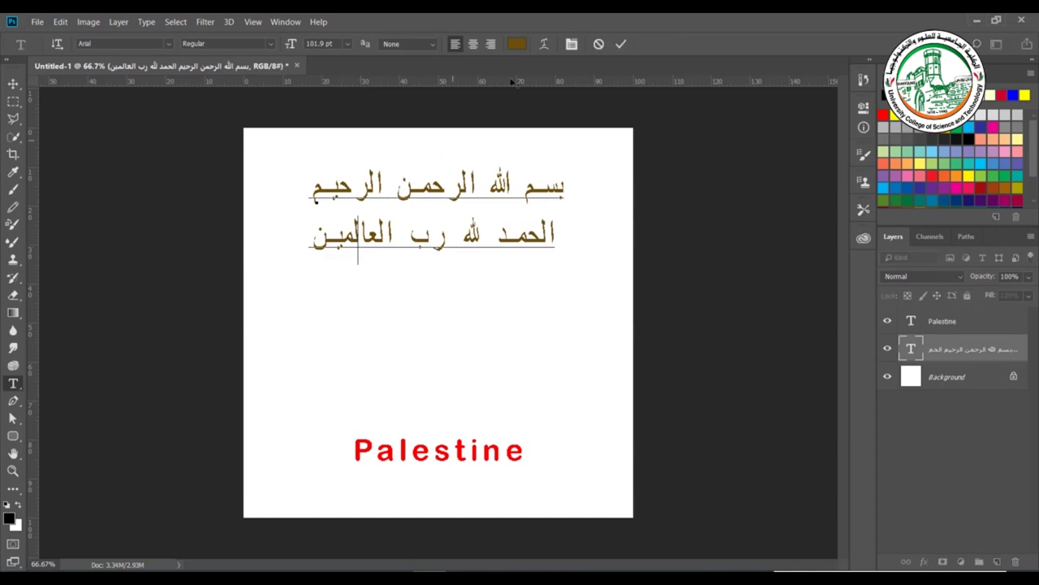
click(619, 46)
click(413, 230)
key(ctrl+a)
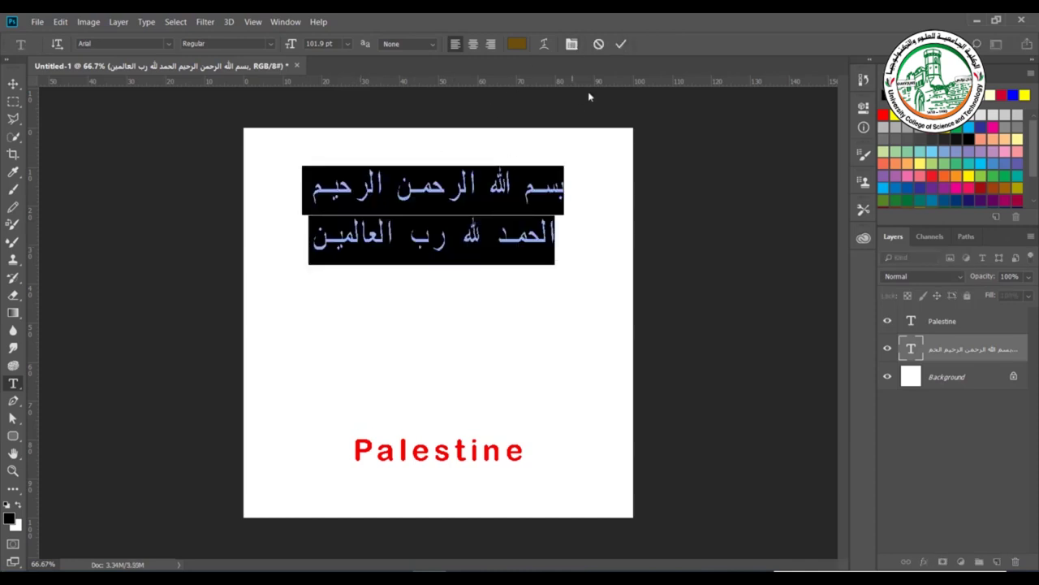
click(572, 43)
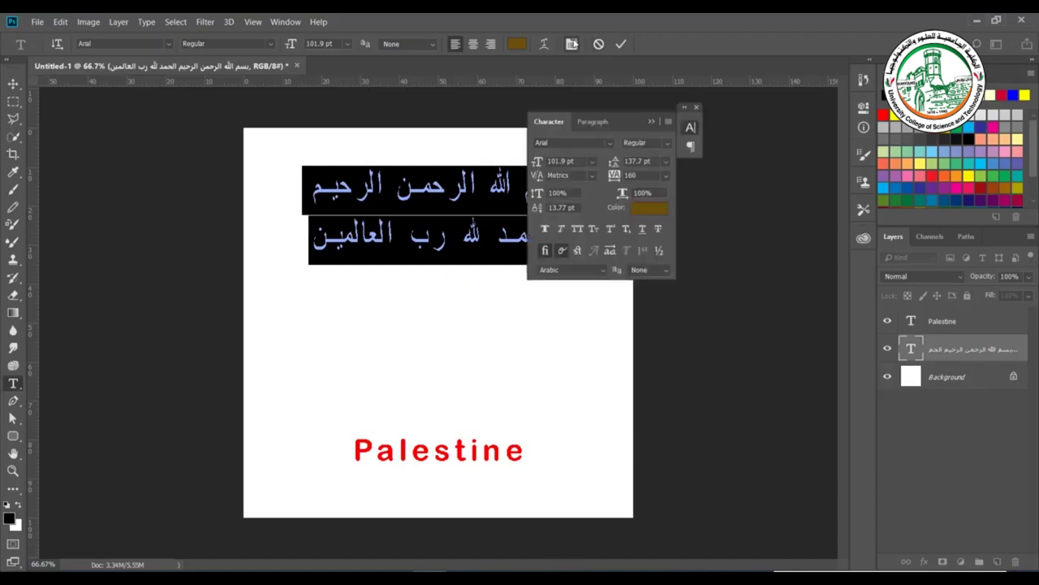
drag(634, 116, 785, 94)
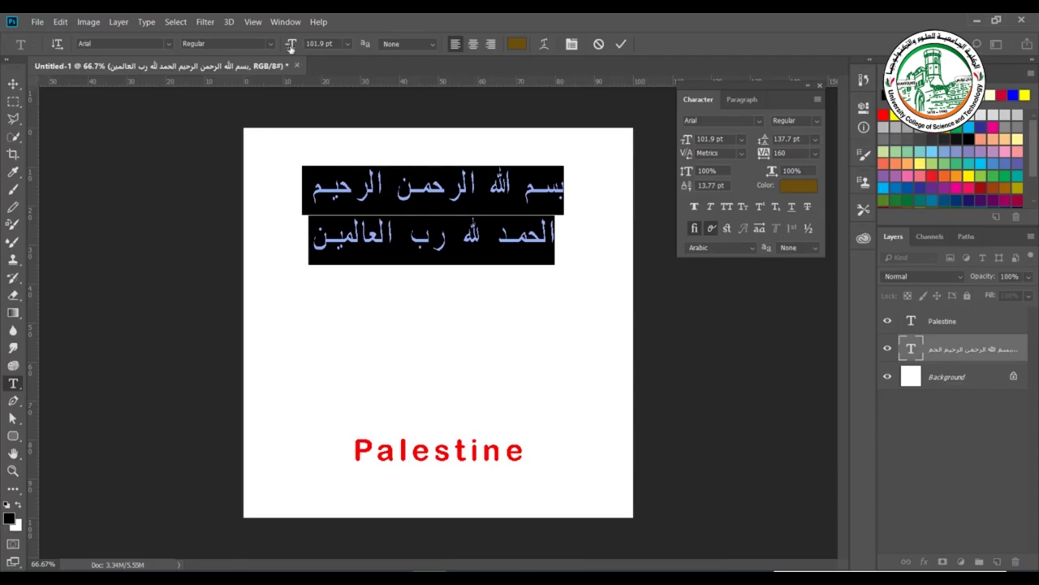
drag(682, 146, 678, 148)
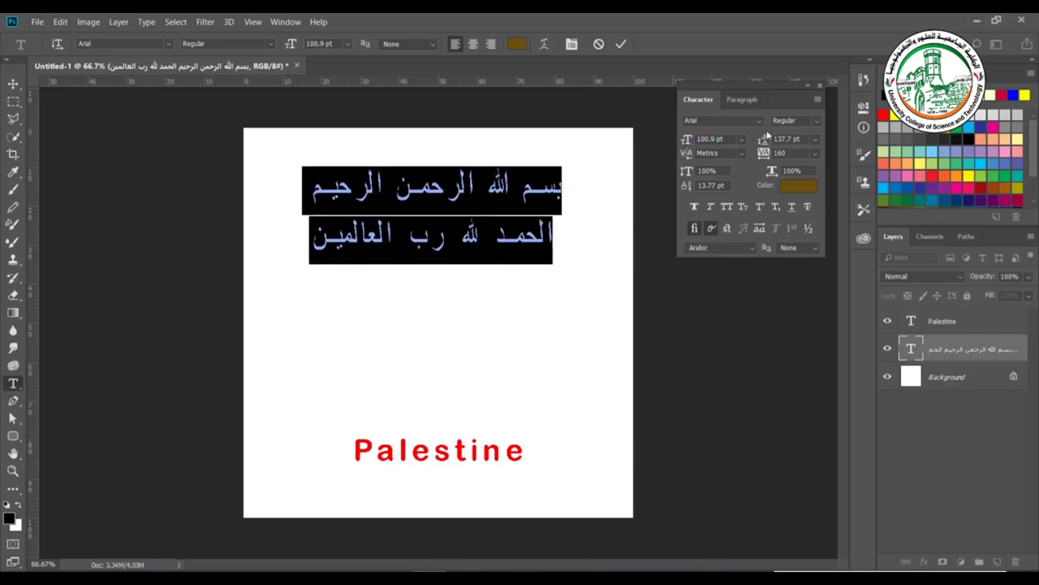
Try a leading of 139.7 pt and 160 pt between the two Arabic lines.
click(778, 150)
drag(764, 141, 762, 139)
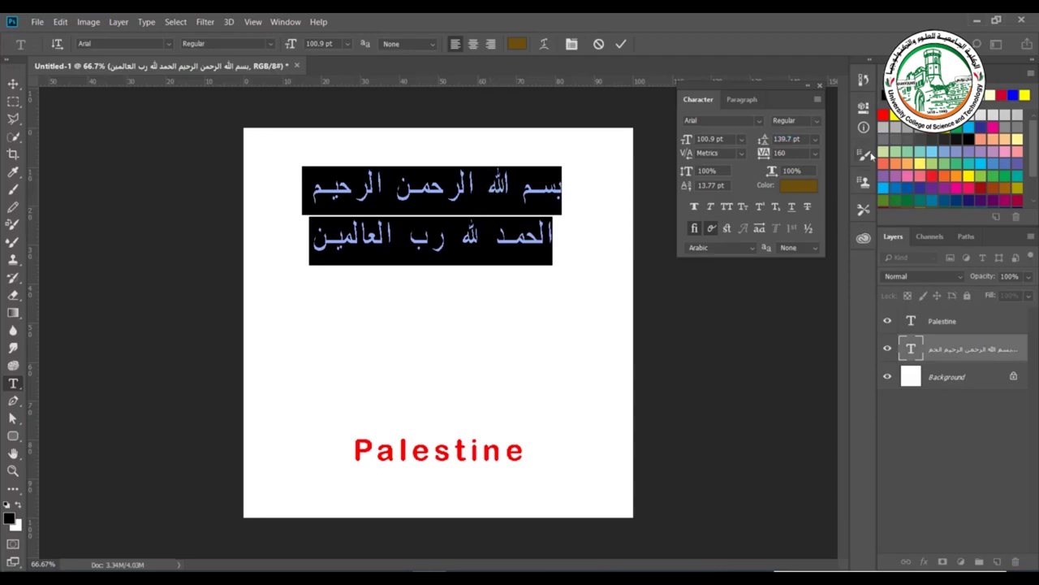
click(815, 140)
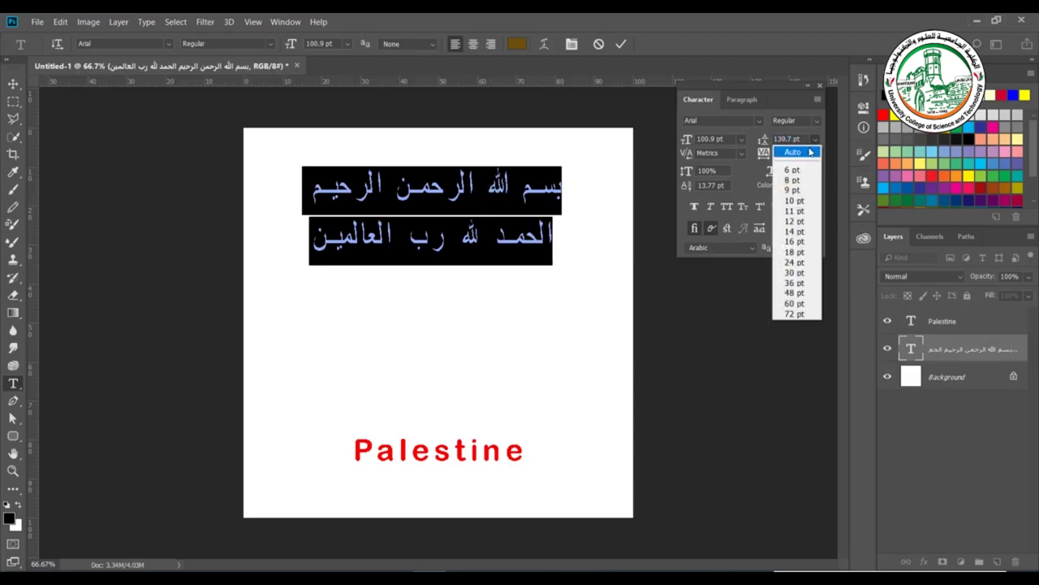
click(787, 140)
double_click(787, 139)
text(160)
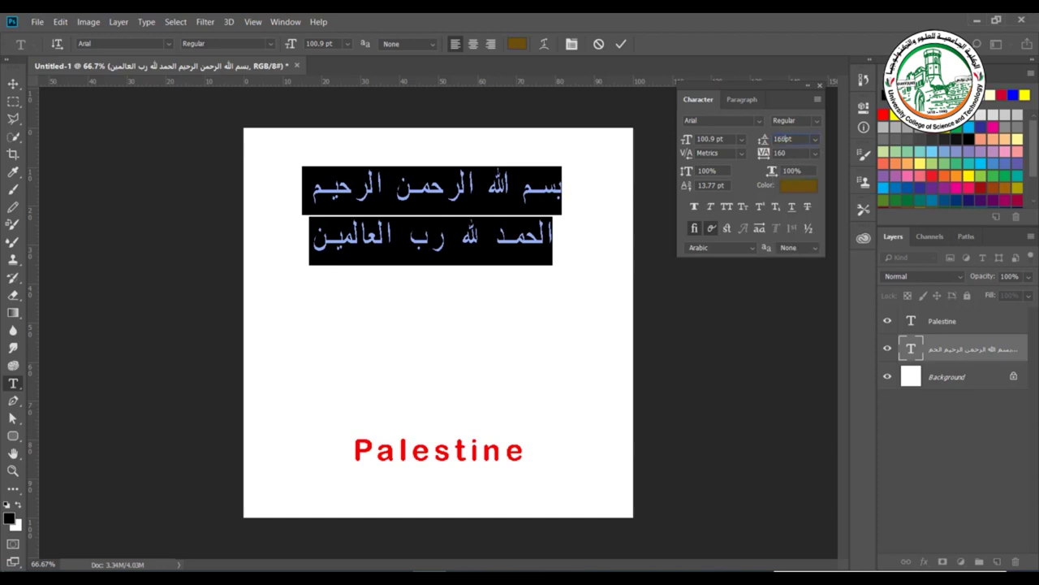
key(Return)
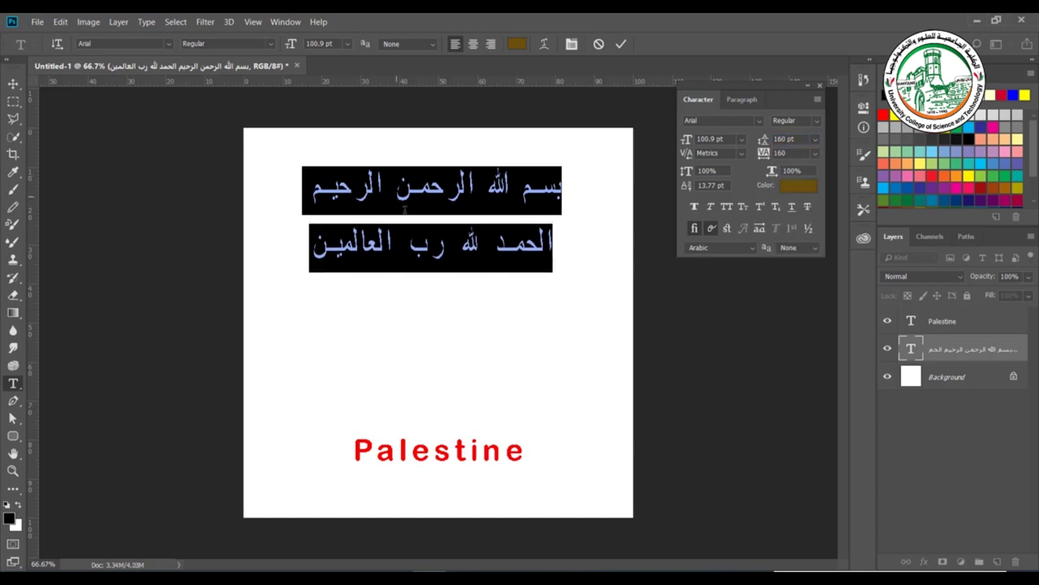
Try a leading of 50 pt on the two Arabic lines, and set it to 100 pt.
double_click(781, 138)
text(50)
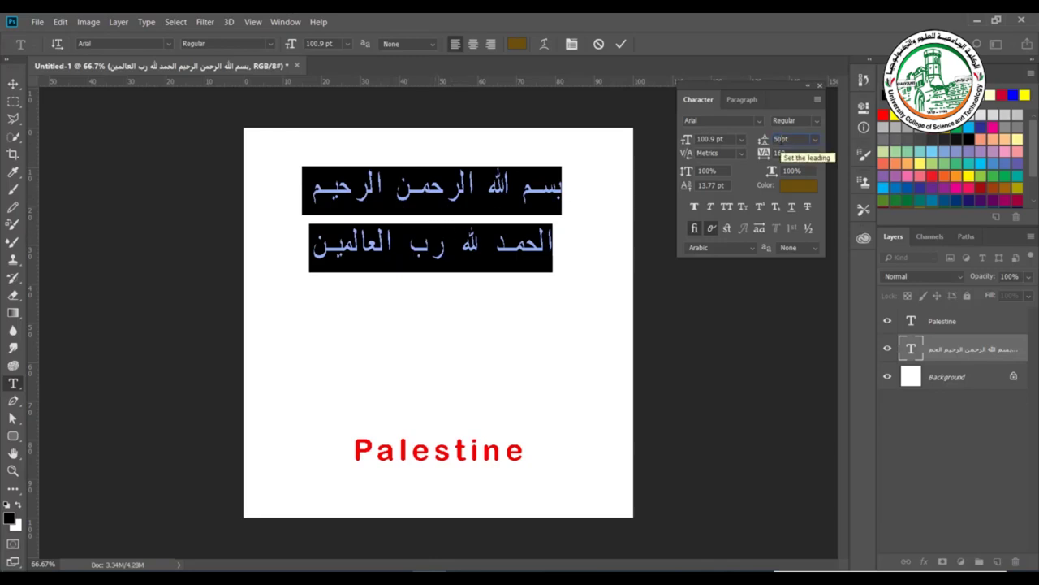
key(Return)
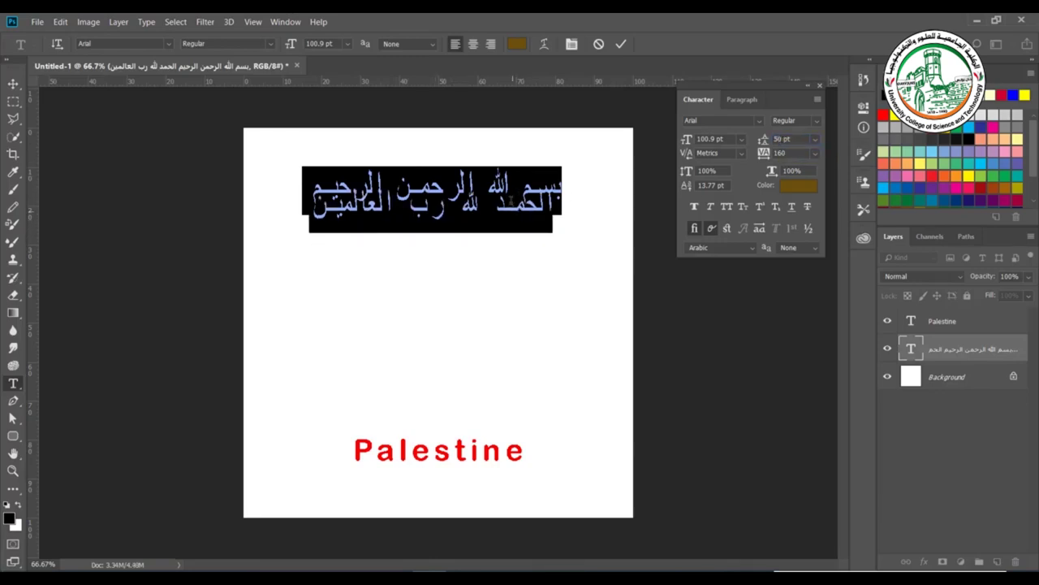
double_click(778, 139)
text(100)
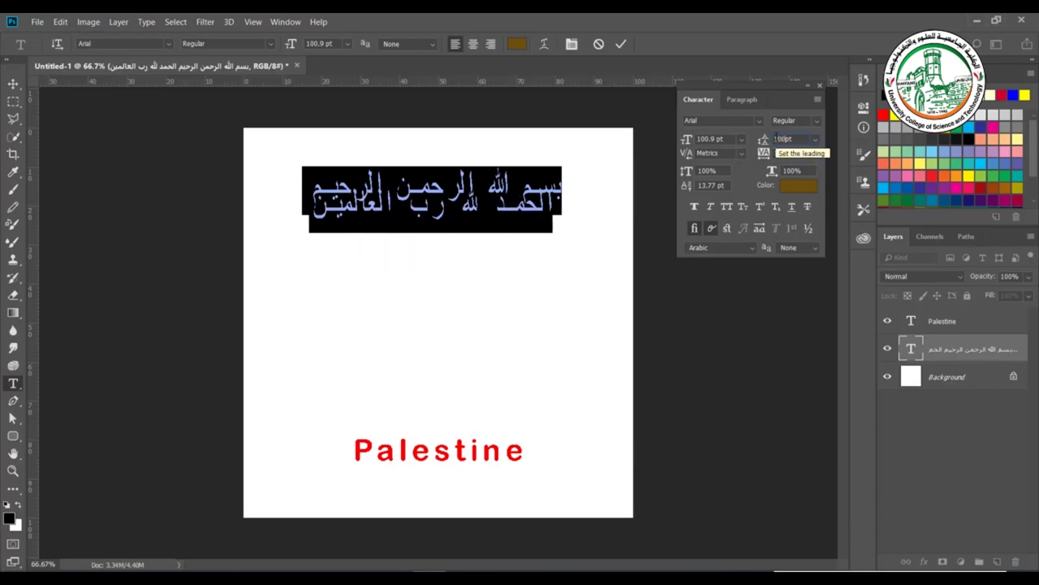
key(Return)
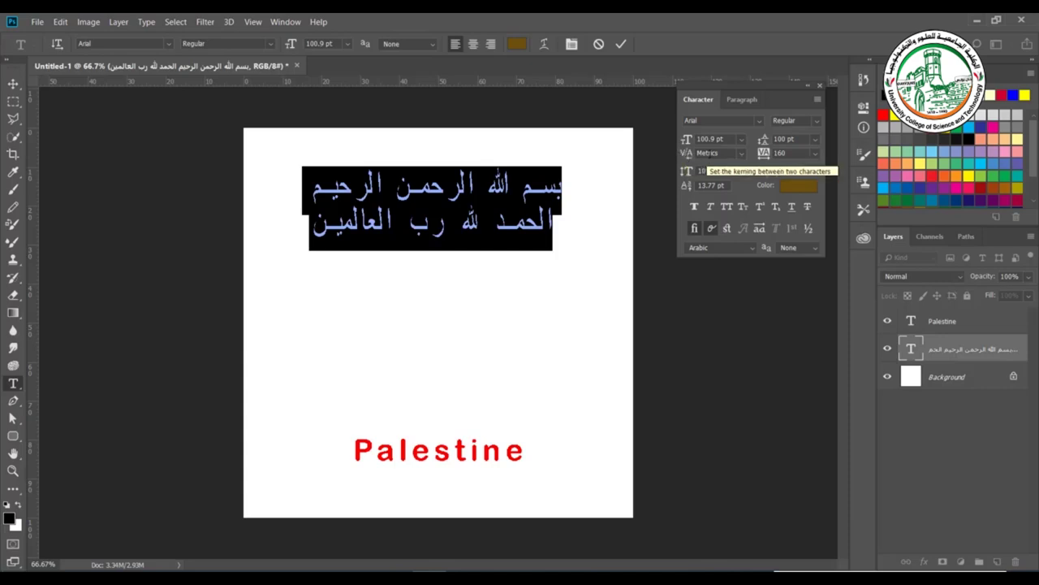
Try Optical kerning on the two Arabic lines and return the kerning to Metrics.
click(741, 154)
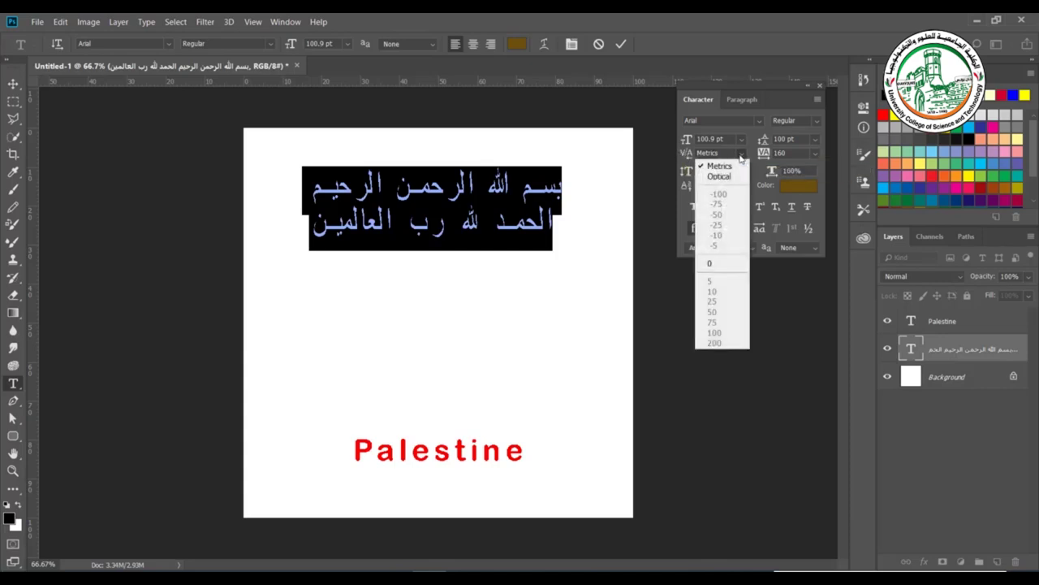
click(731, 175)
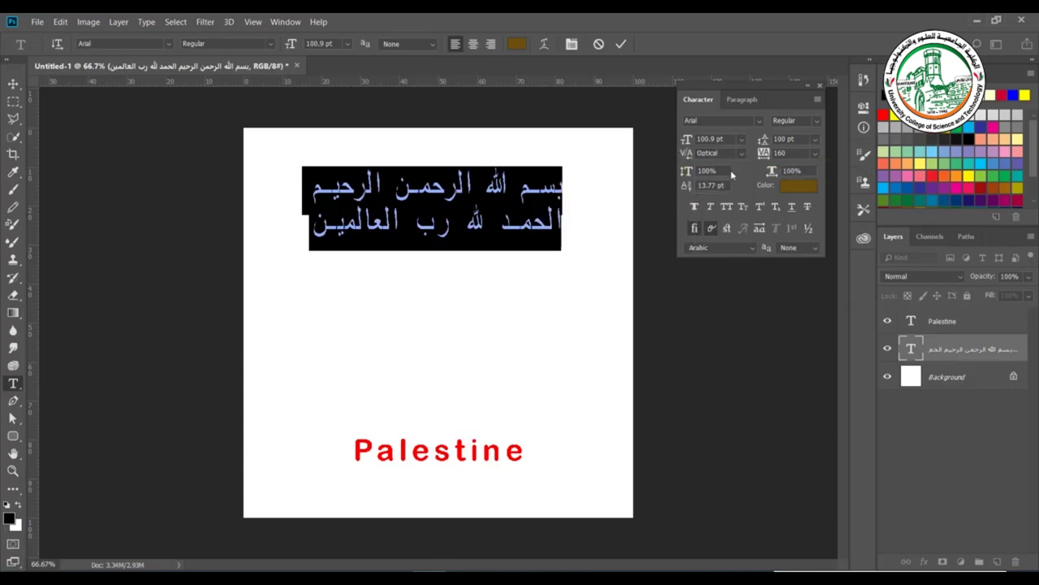
click(735, 153)
click(737, 168)
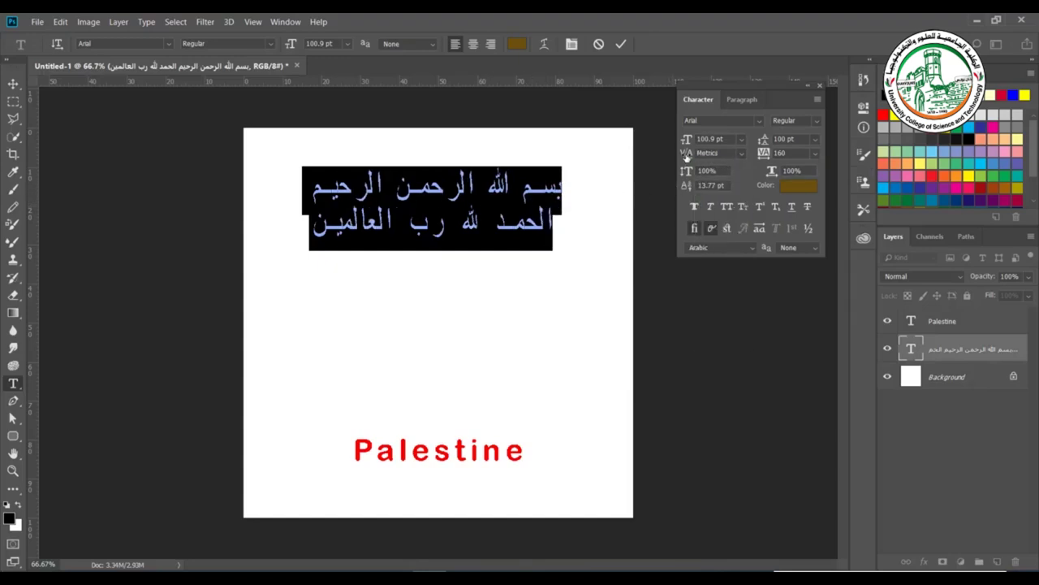
drag(687, 157, 694, 157)
drag(688, 157, 673, 158)
Compare tracking values of 260 and -180 on both Arabic lines, set the tracking to 280 and commit the text.
drag(754, 157, 762, 157)
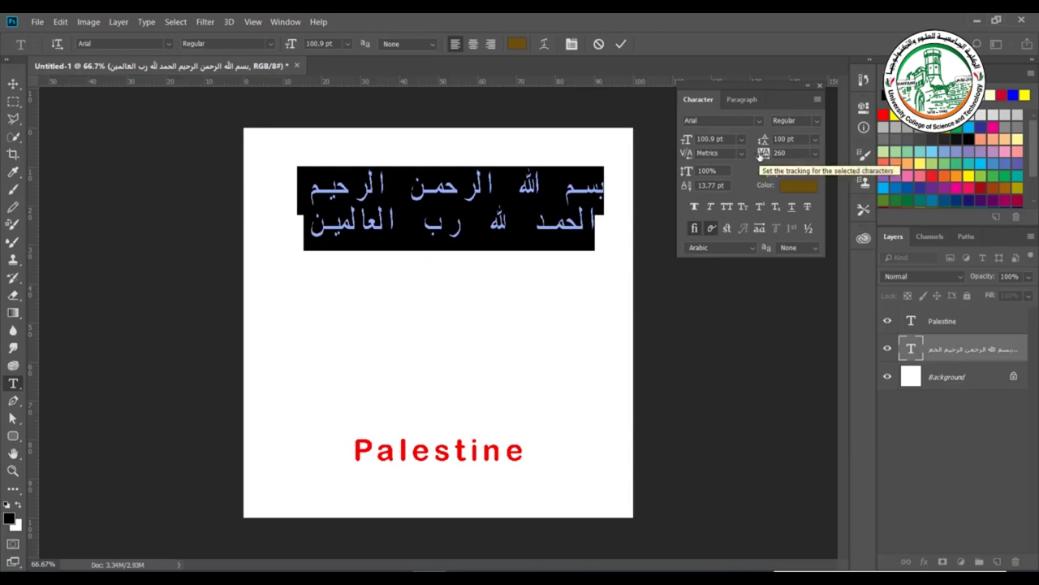
drag(761, 156, 753, 156)
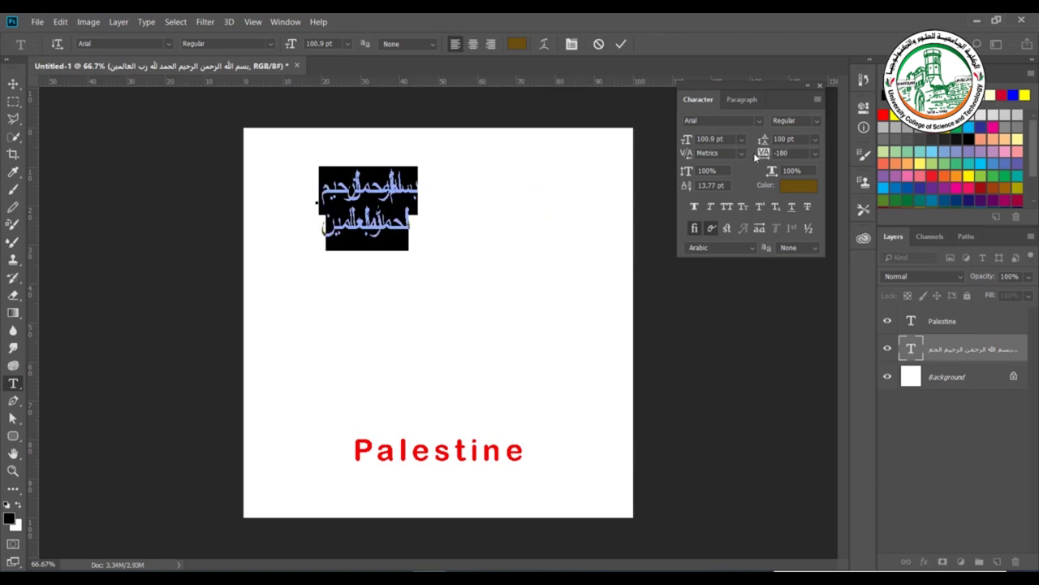
drag(762, 156, 766, 156)
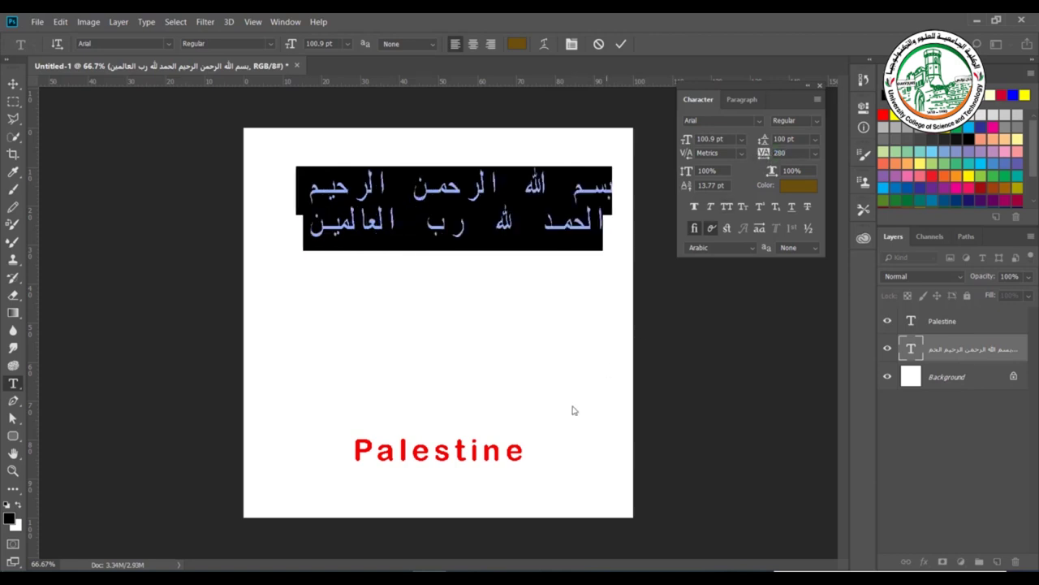
key(ctrl+Return)
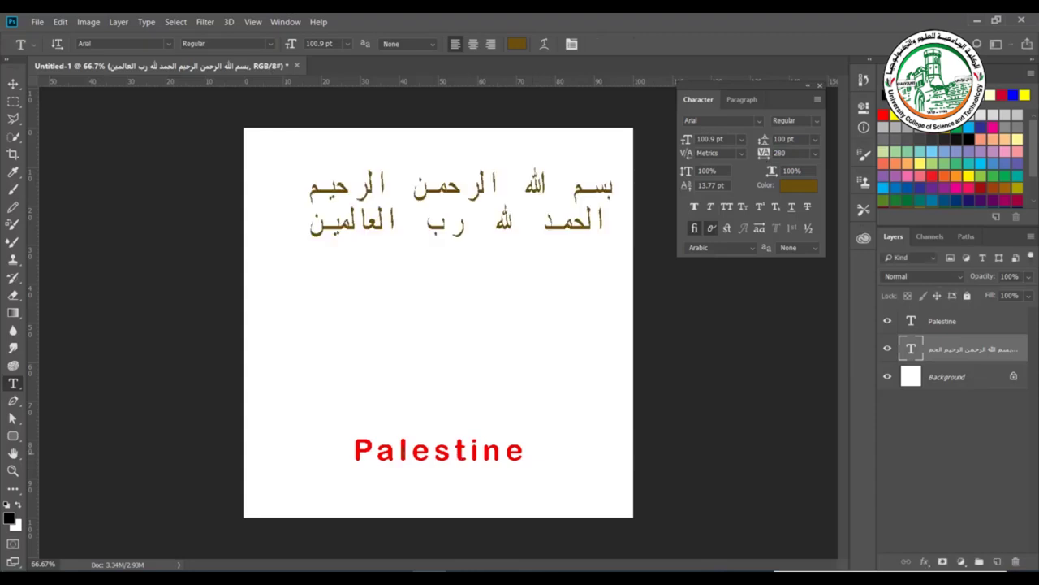
Set the tracking of the word "Palestine" to 460 and keep the whole word selected.
double_click(478, 448)
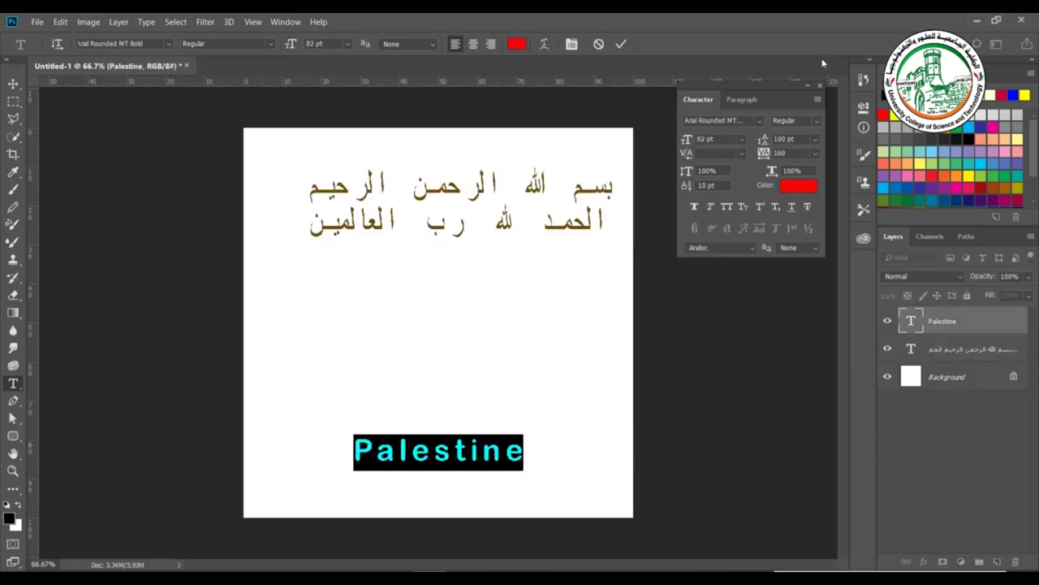
mouse_move(760, 154)
mouse_down()
mouse_move(768, 159)
mouse_move(760, 156)
mouse_up()
click(505, 452)
double_click(505, 451)
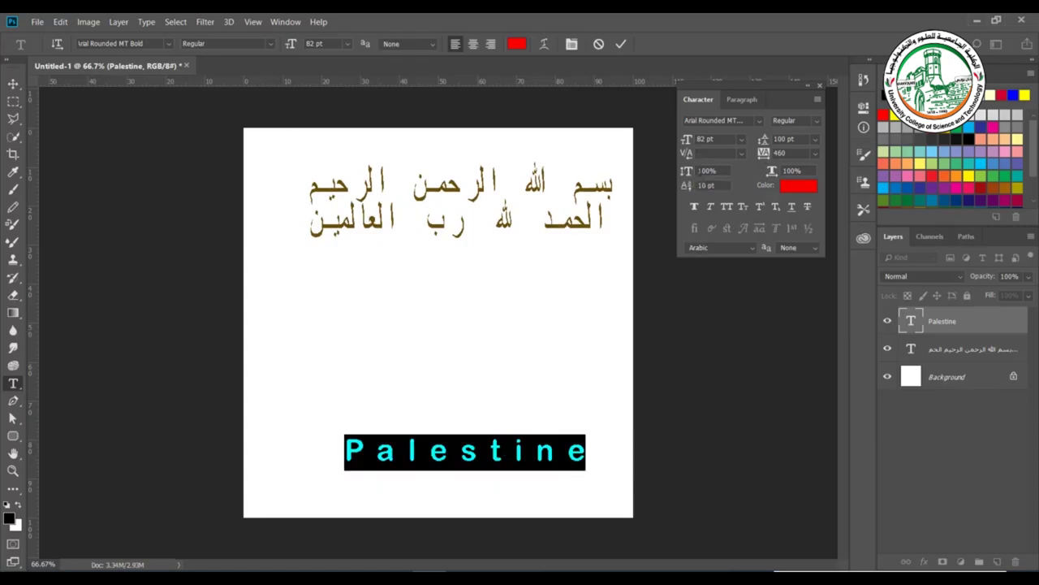
Try vertical scales of 200% and 50% on the word "Palestine", and restore it to 100%.
click(706, 170)
text(200)
key(Return)
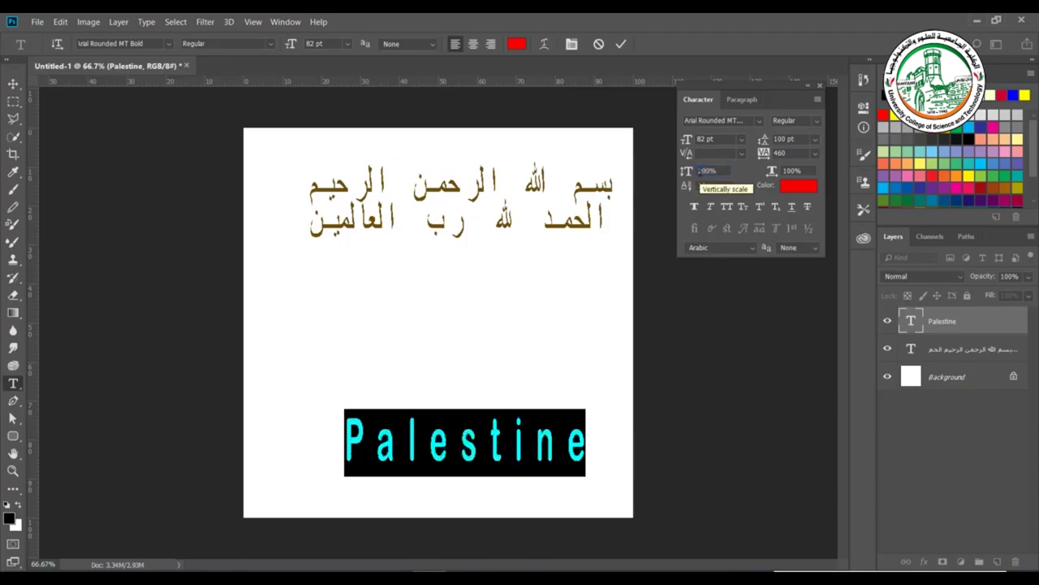
text(50)
key(Return)
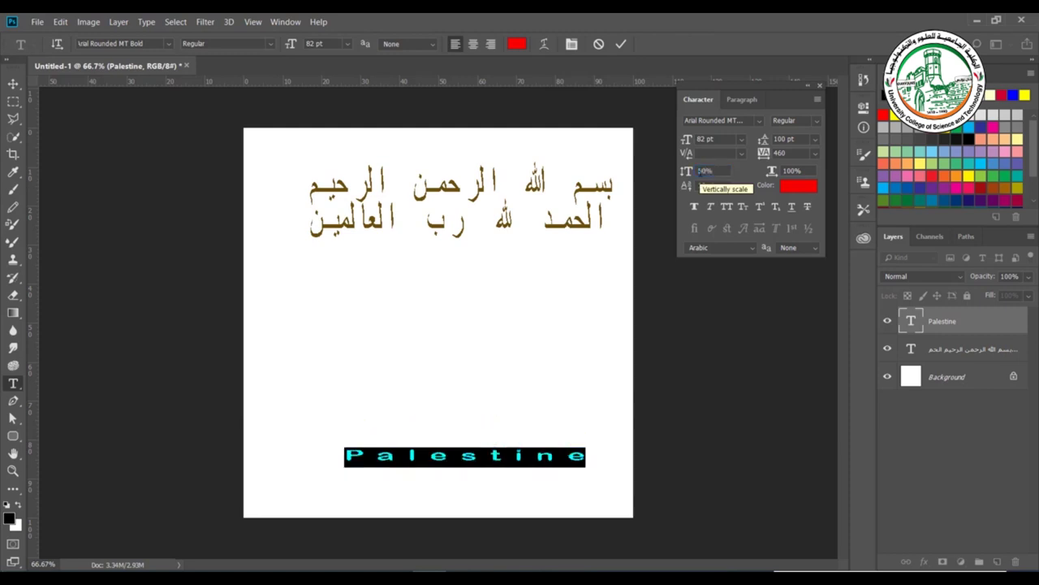
click(703, 171)
text(100)
key(Return)
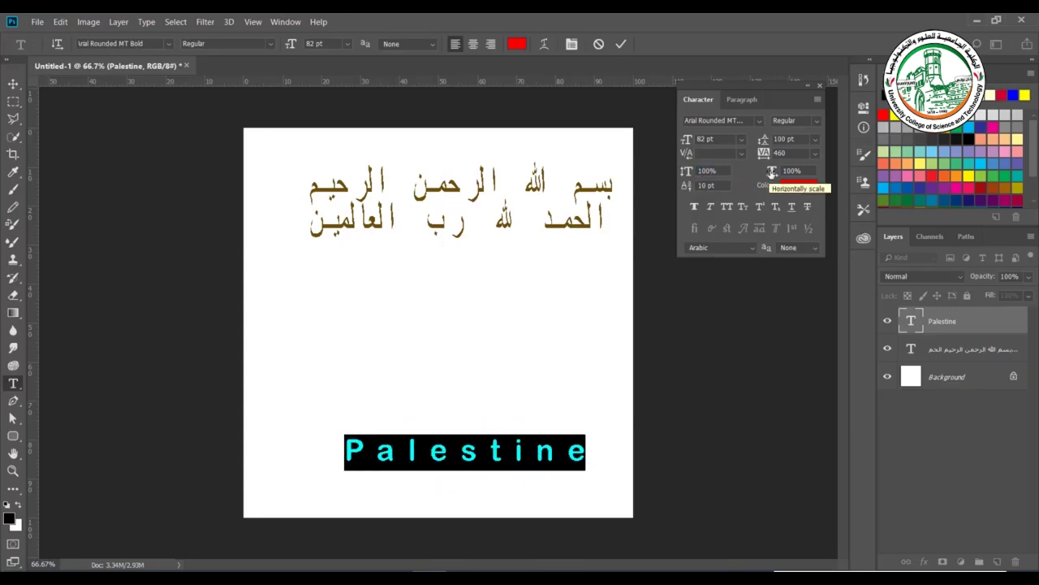
Set the horizontal scale of the word "Palestine" to 200%.
click(785, 172)
text(200)
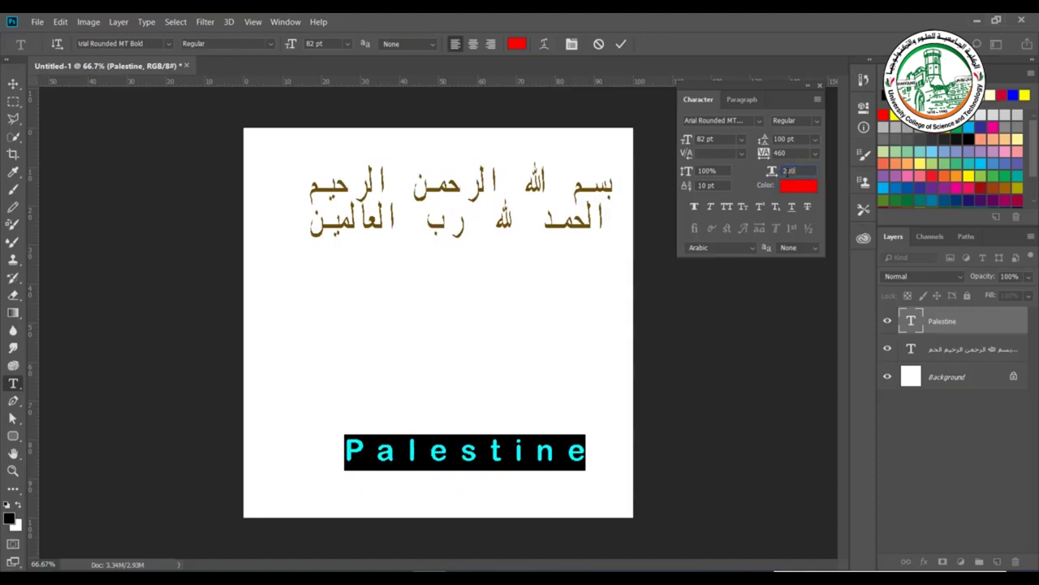
key(Return)
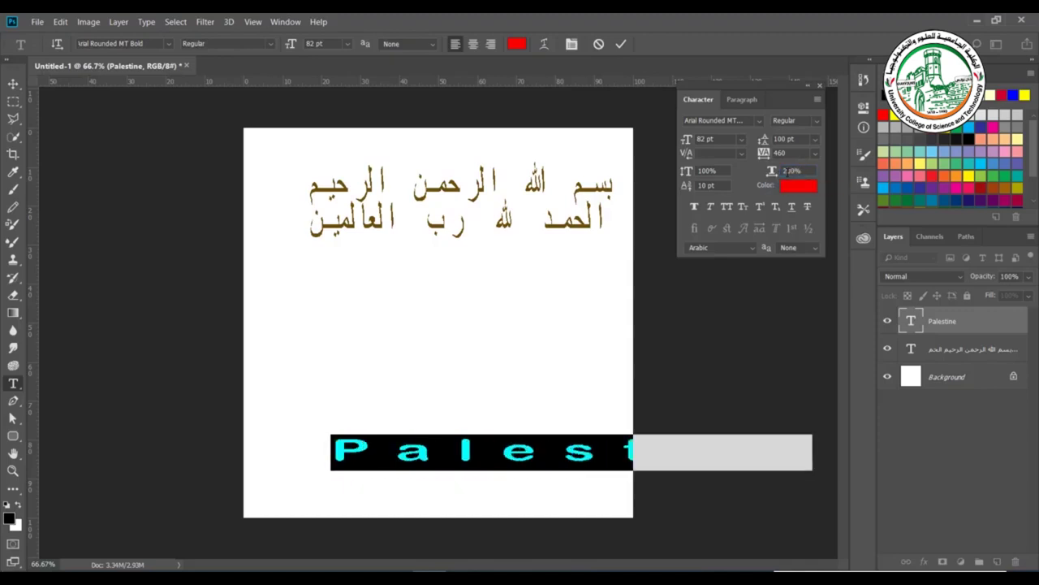
Try a horizontal scale of 50% on the word "Palestine", and restore it to 100%.
text(50)
key(Return)
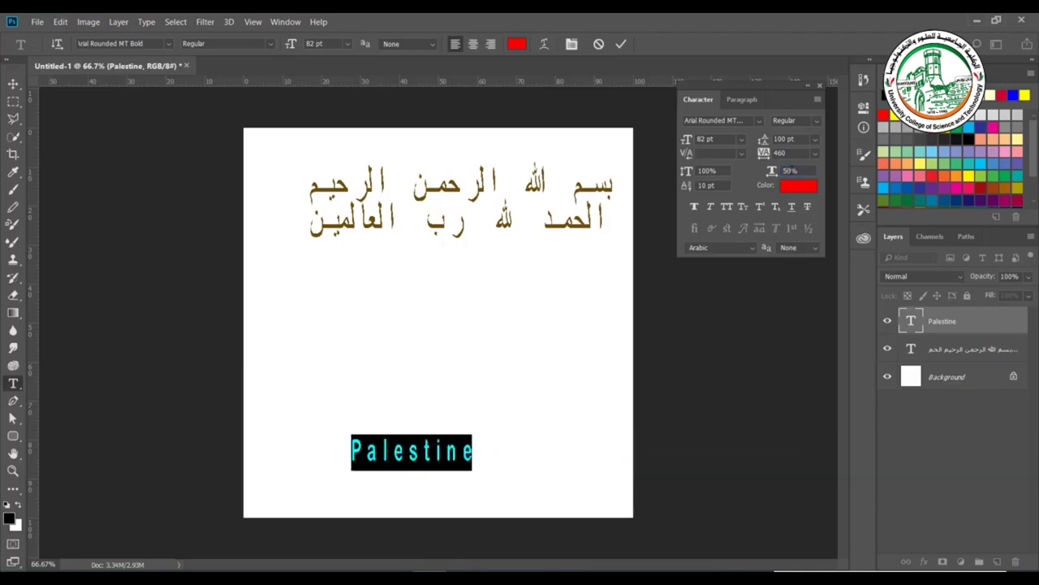
text(100)
key(Return)
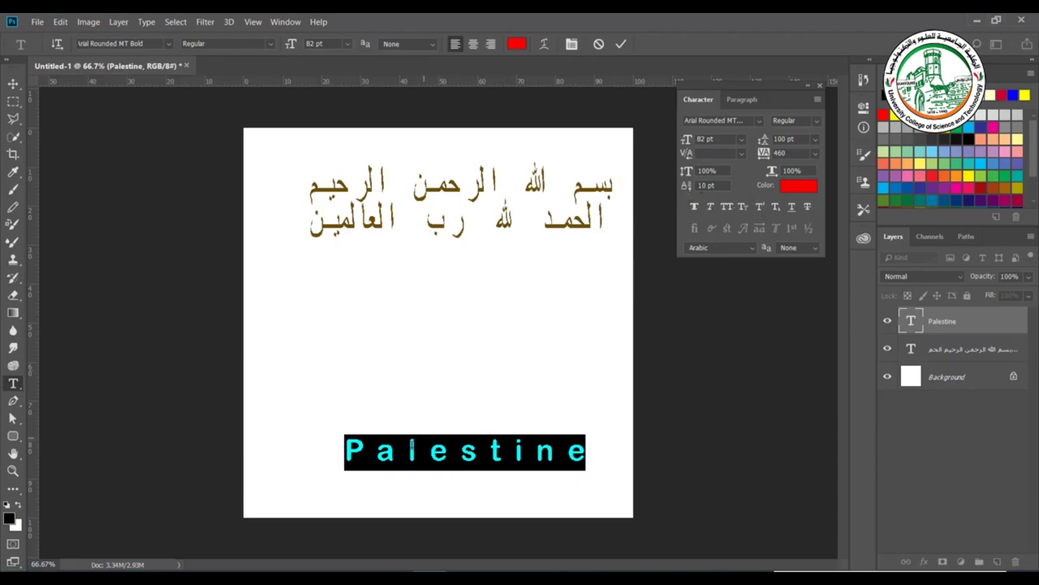
Try a baseline shift of 100 pt on the word "Palestine", and set it to 0 pt.
click(406, 456)
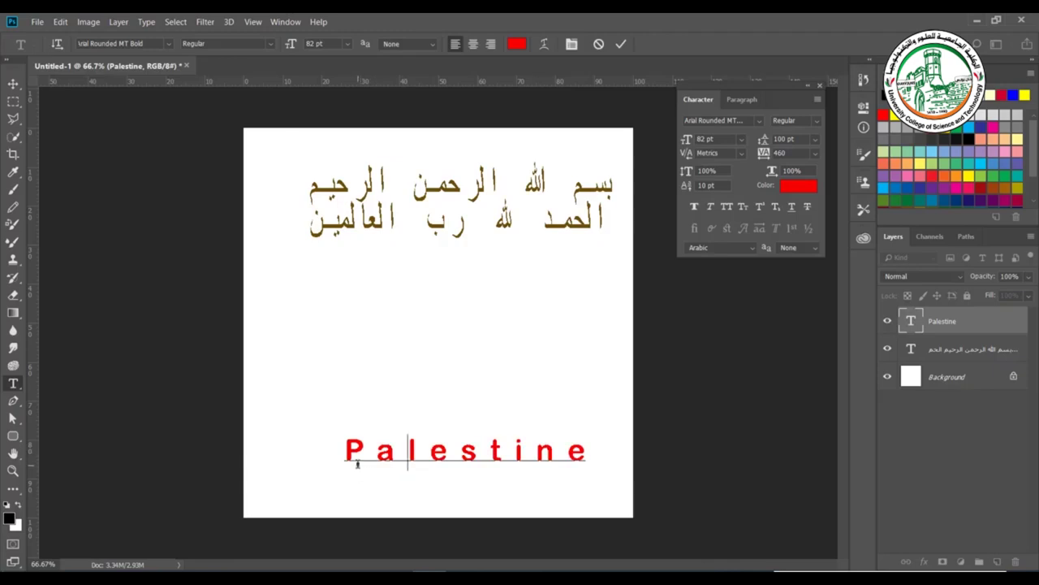
double_click(703, 185)
text(100)
key(Return)
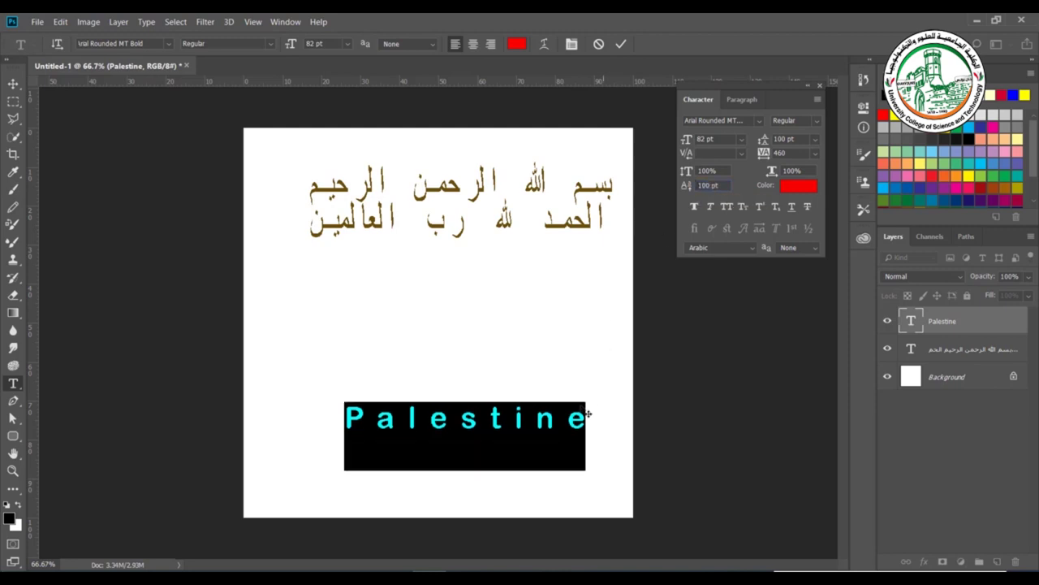
click(496, 421)
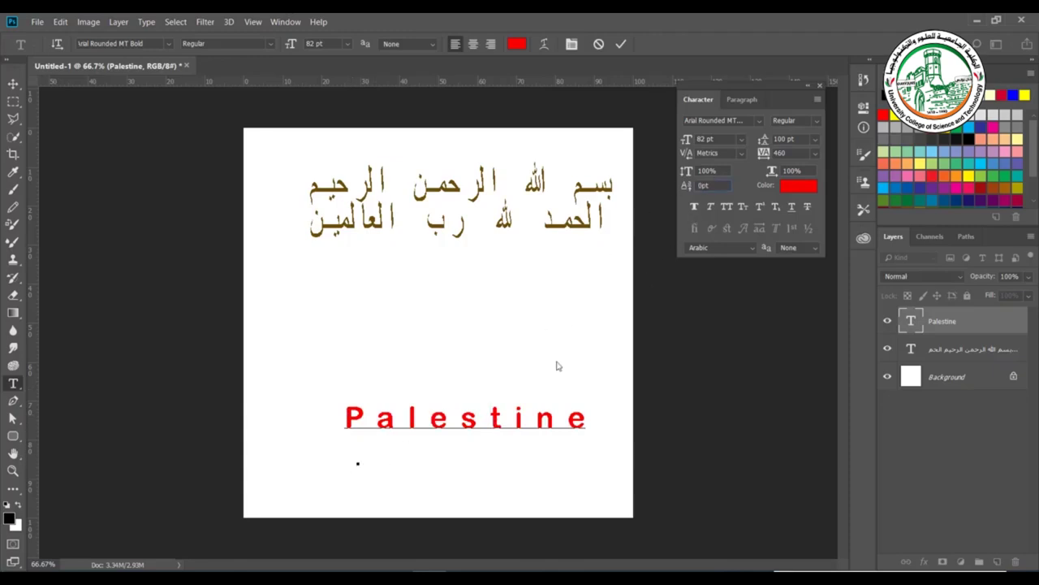
double_click(522, 419)
click(705, 185)
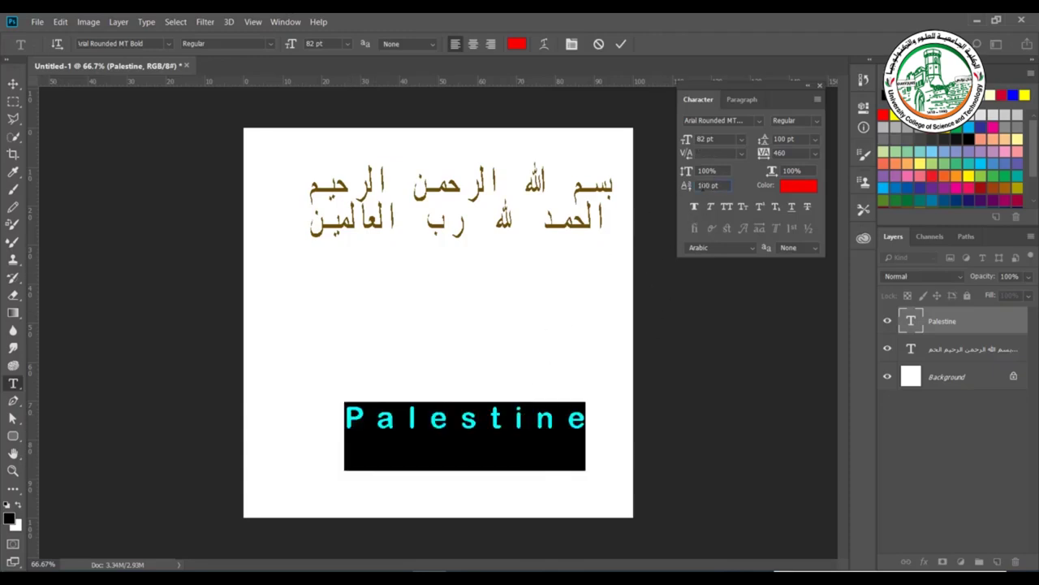
text(0)
key(Return)
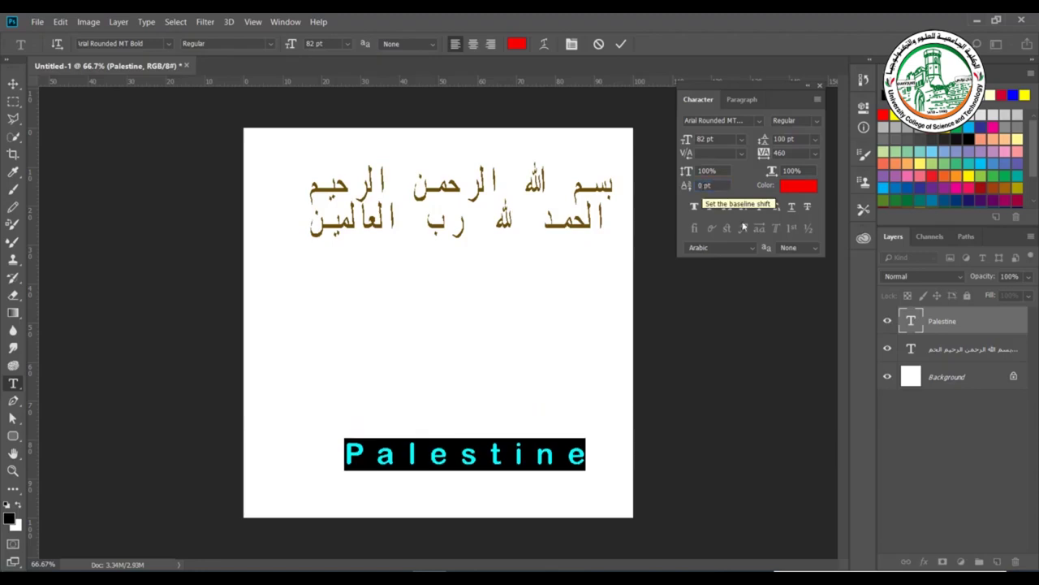
click(395, 460)
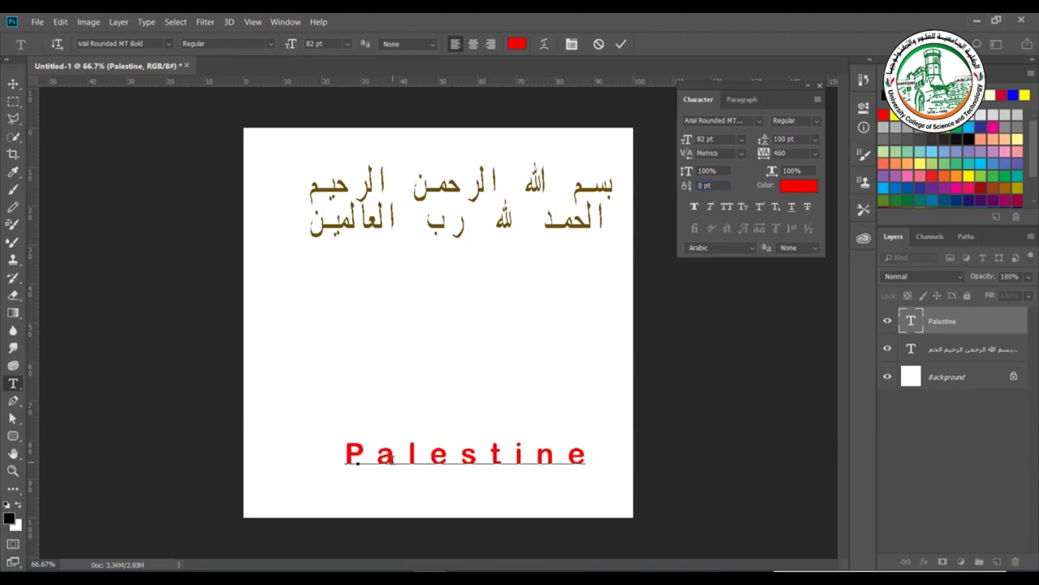
Try Faux Bold and Faux Italic on the word "Palestine", switching each one off again.
double_click(419, 454)
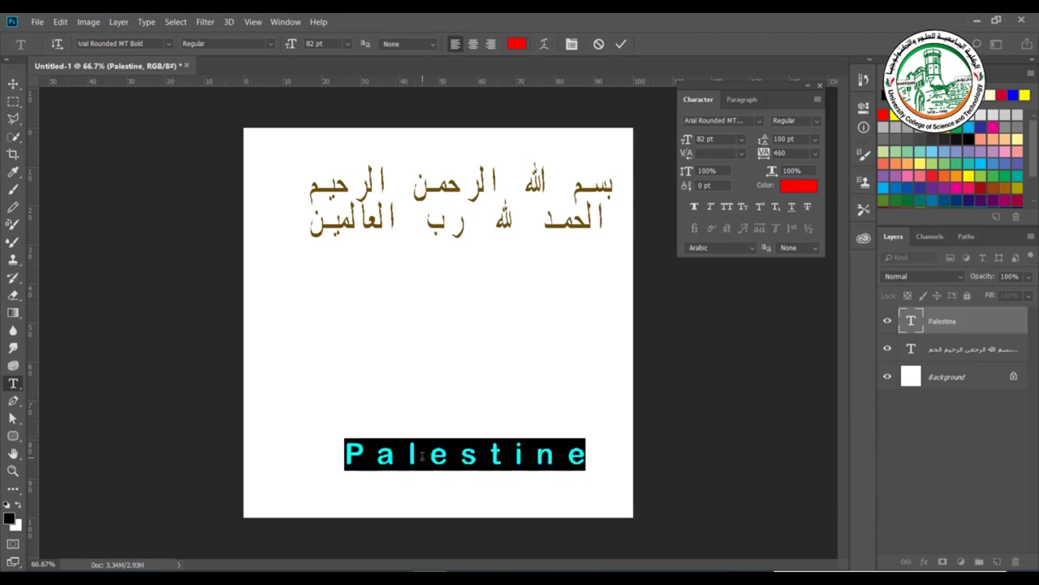
click(694, 208)
click(695, 208)
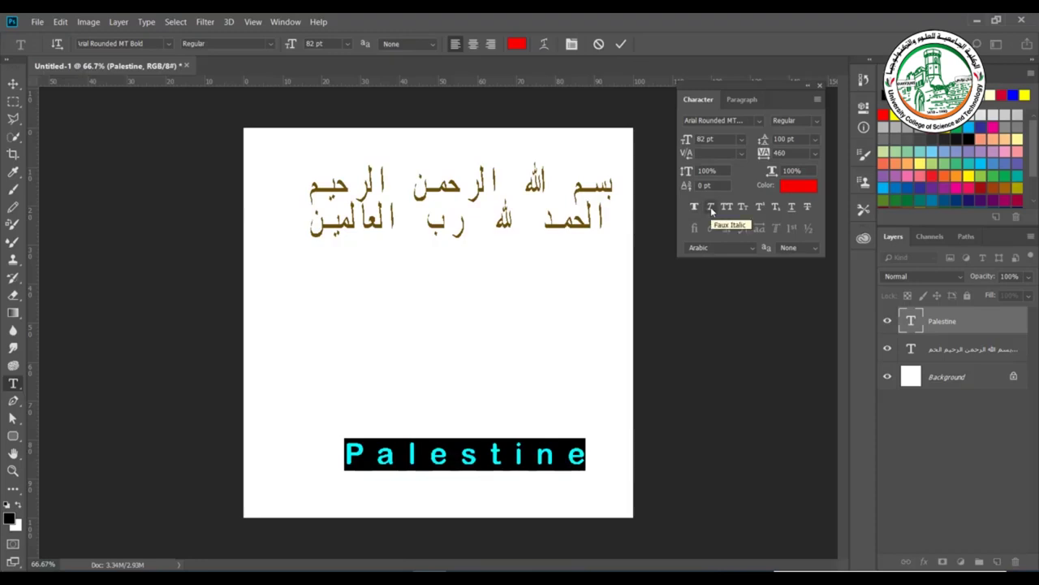
click(711, 210)
click(711, 210)
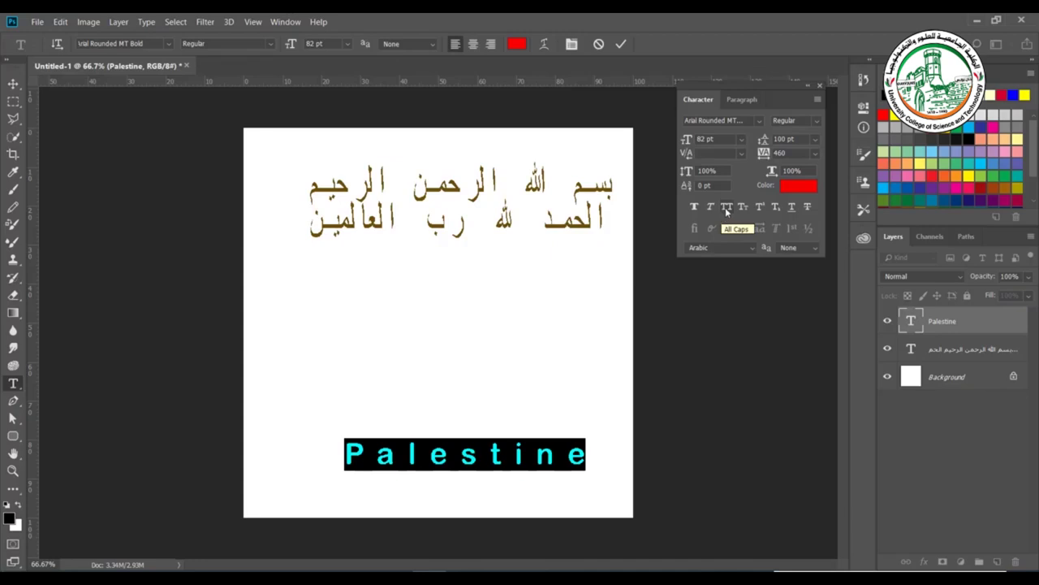
Try All Caps on the word "Palestine", turn it off again and commit the text.
click(726, 206)
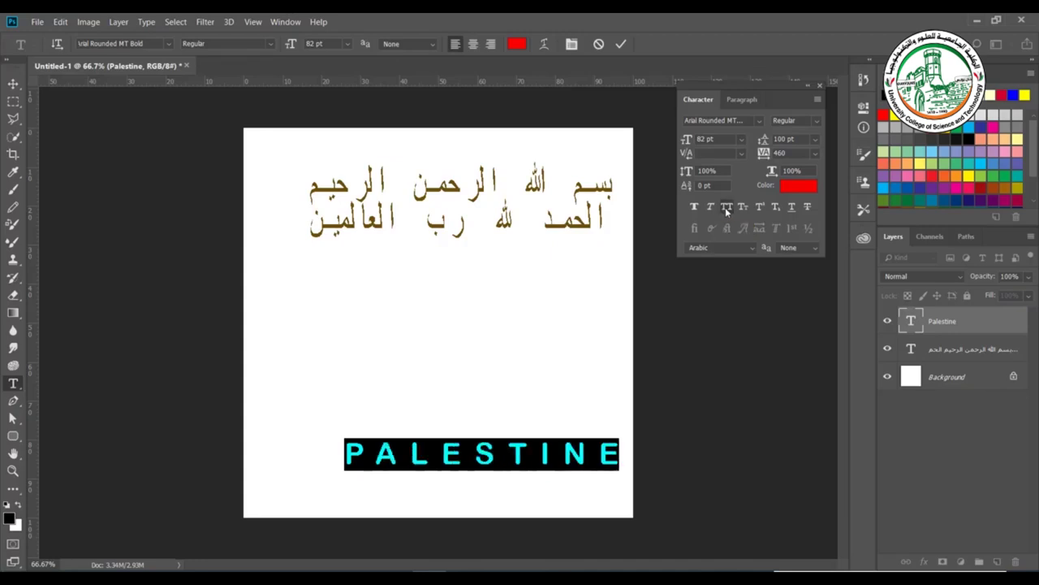
click(725, 207)
click(725, 207)
click(725, 207)
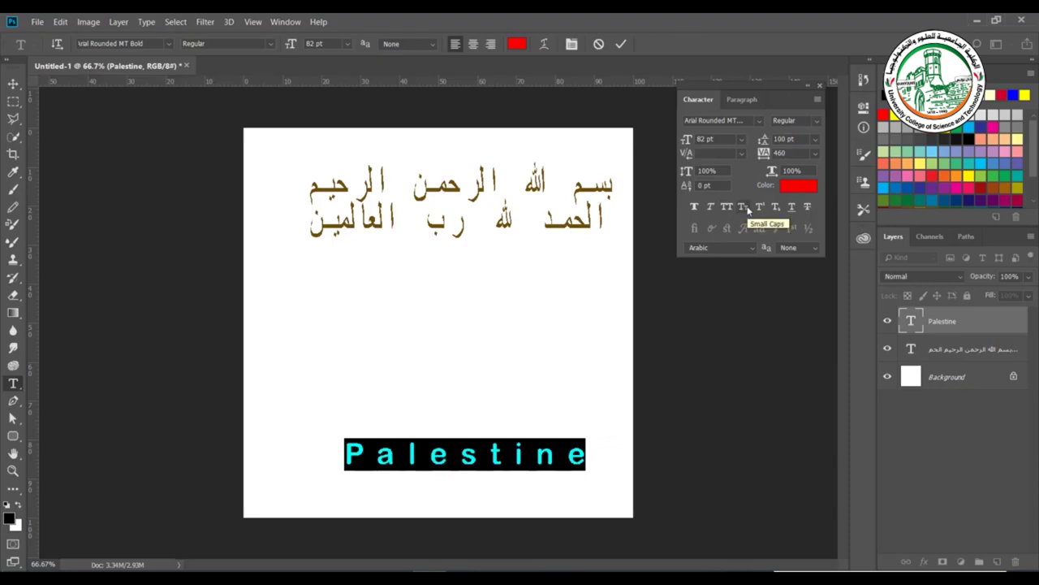
click(382, 357)
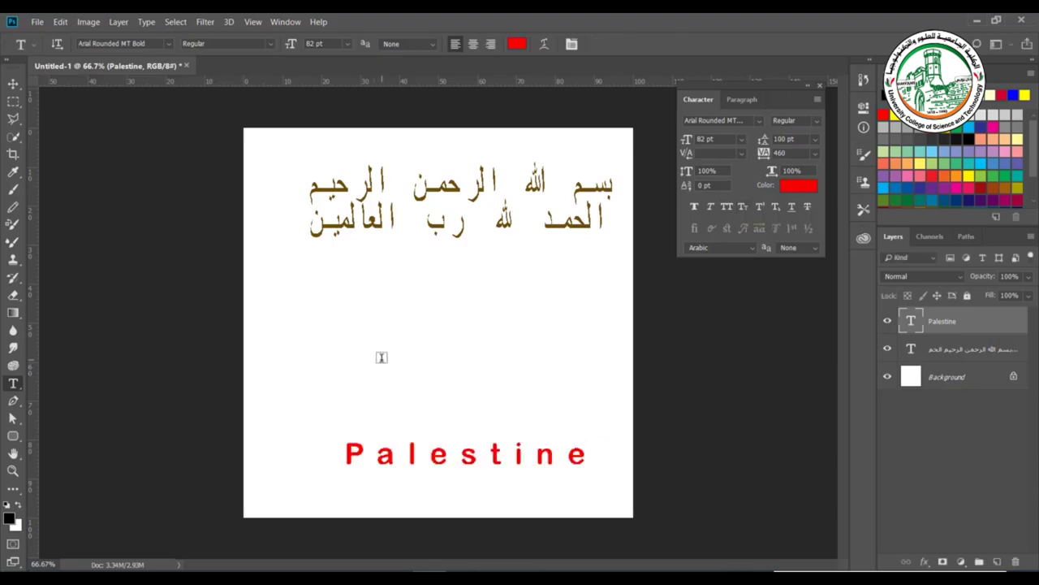
Add a new text "25" near the middle of the canvas with the 5 as superscript, and commit it.
click(382, 357)
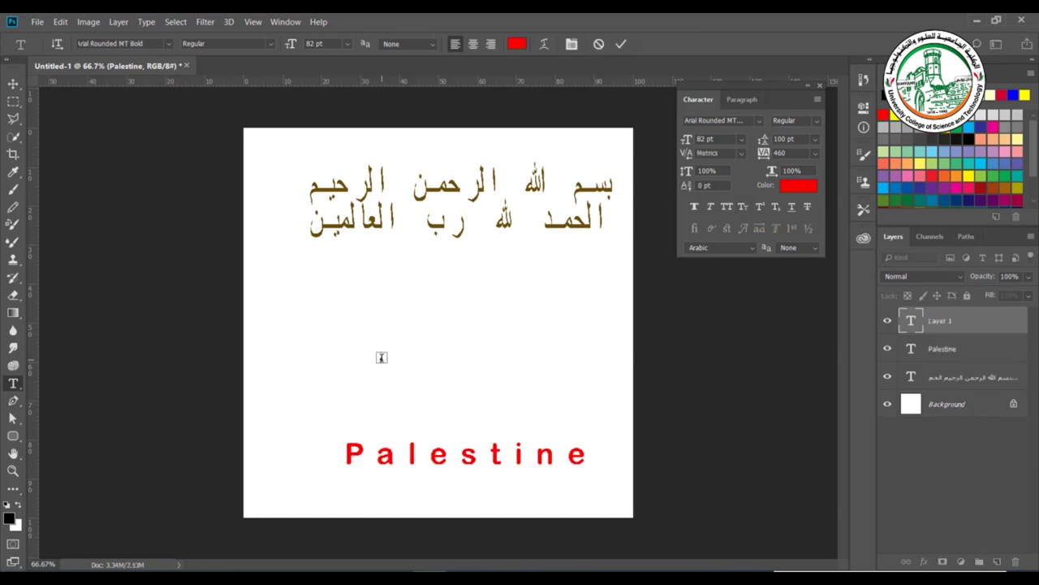
text(25)
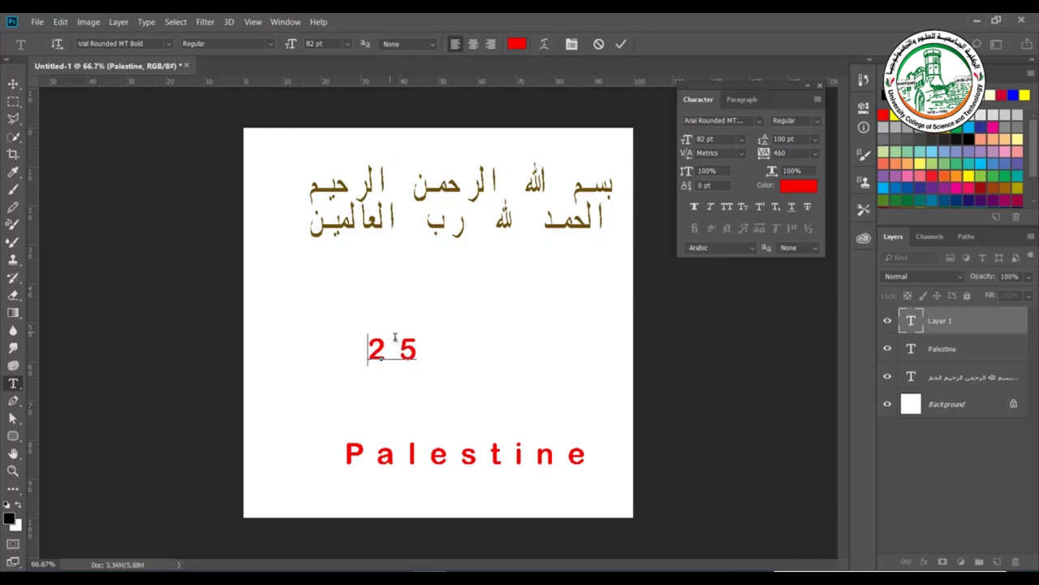
drag(398, 349, 417, 351)
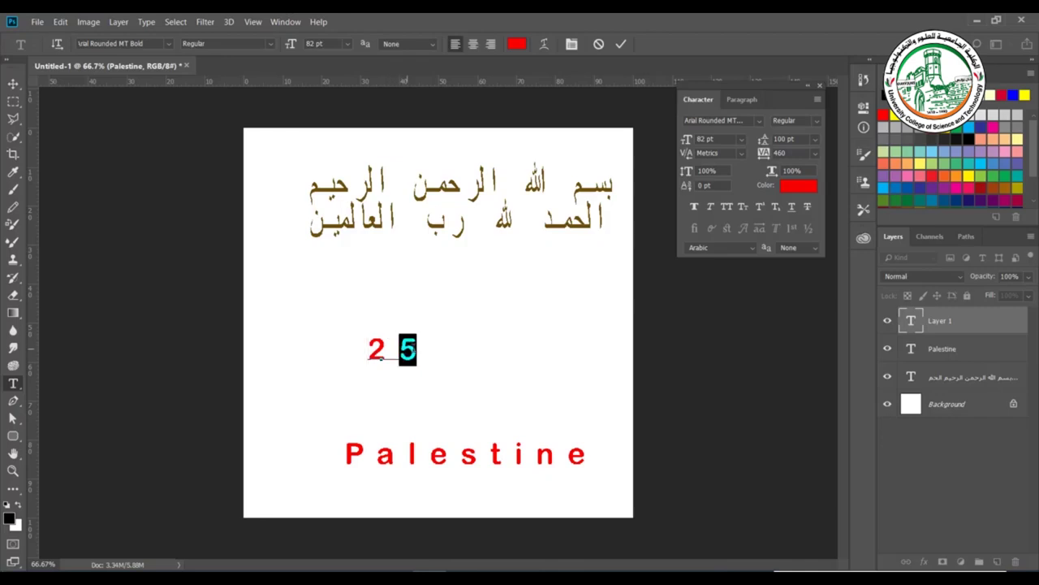
click(761, 208)
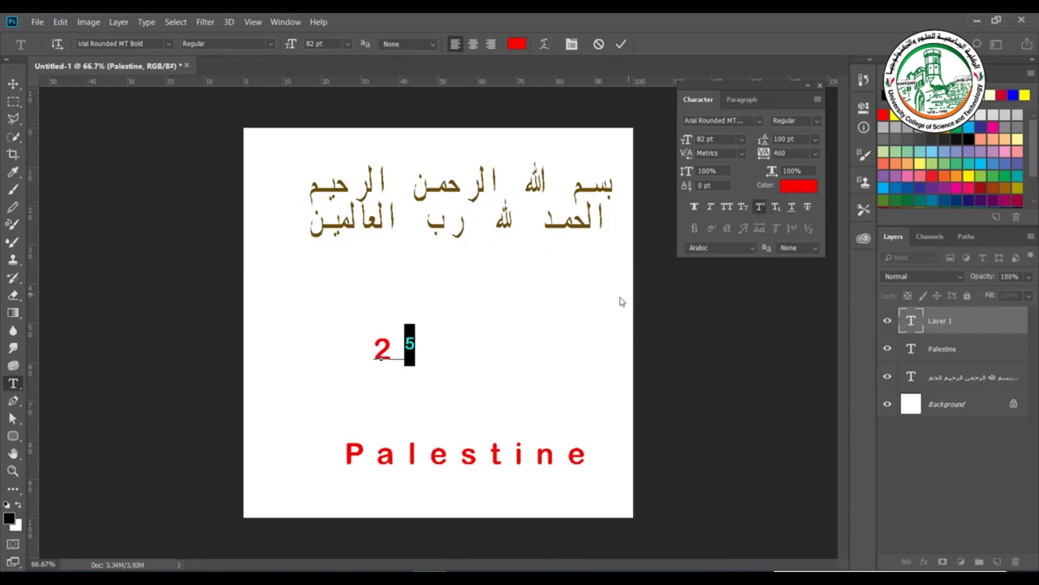
click(538, 342)
Add a new text "H2O" beside the "25" text and make its 2 a subscript.
click(537, 341)
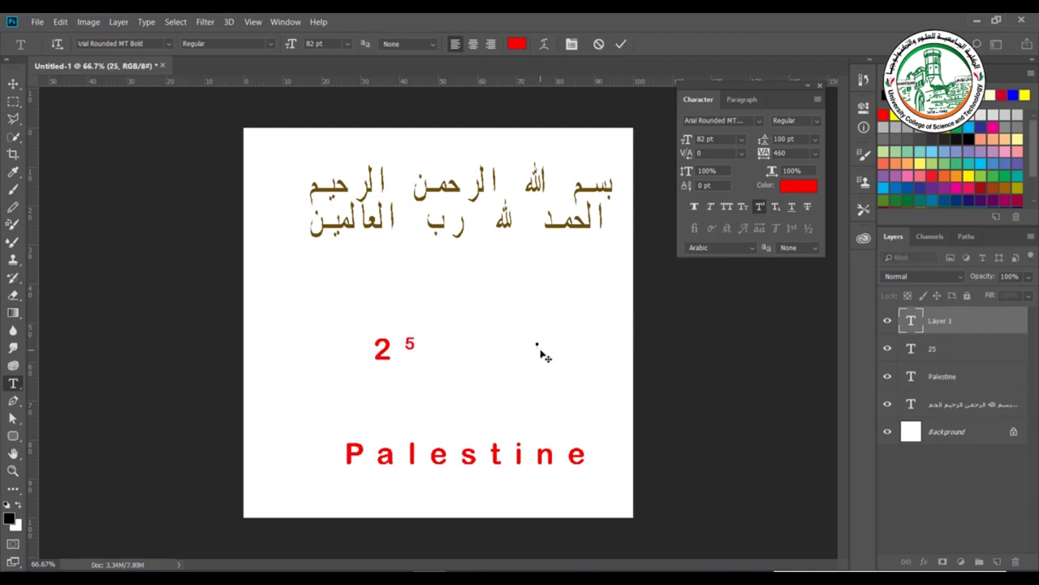
text(H2O)
drag(562, 325, 552, 324)
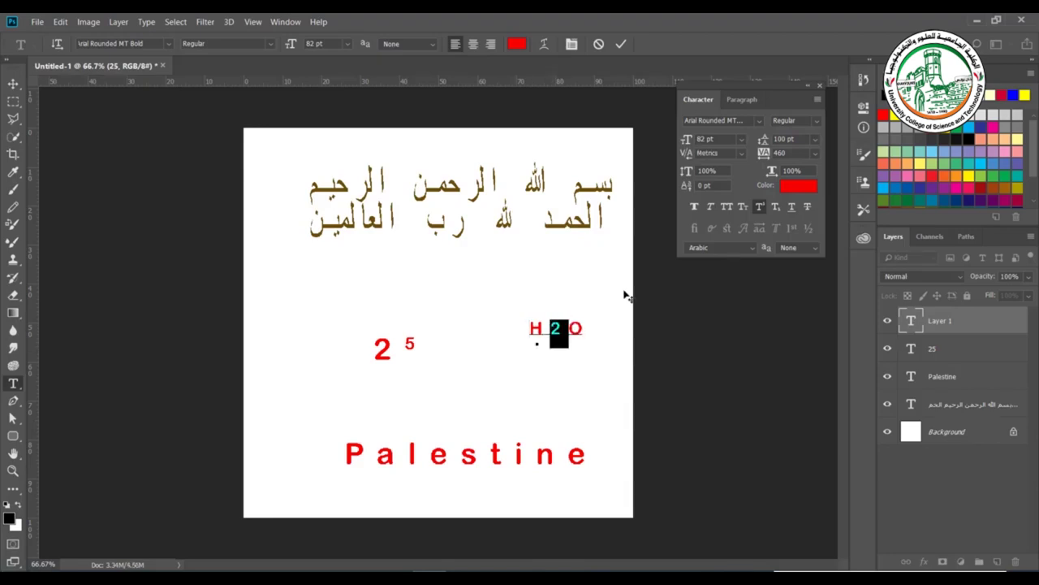
click(778, 210)
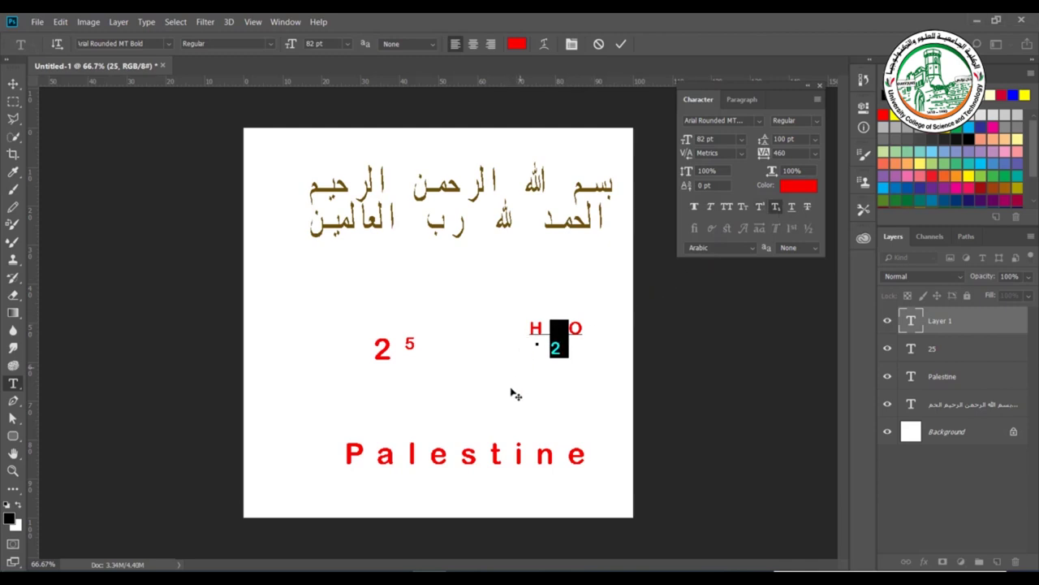
Try Underline and Strikethrough on the word "Palestine", removing both again.
double_click(560, 455)
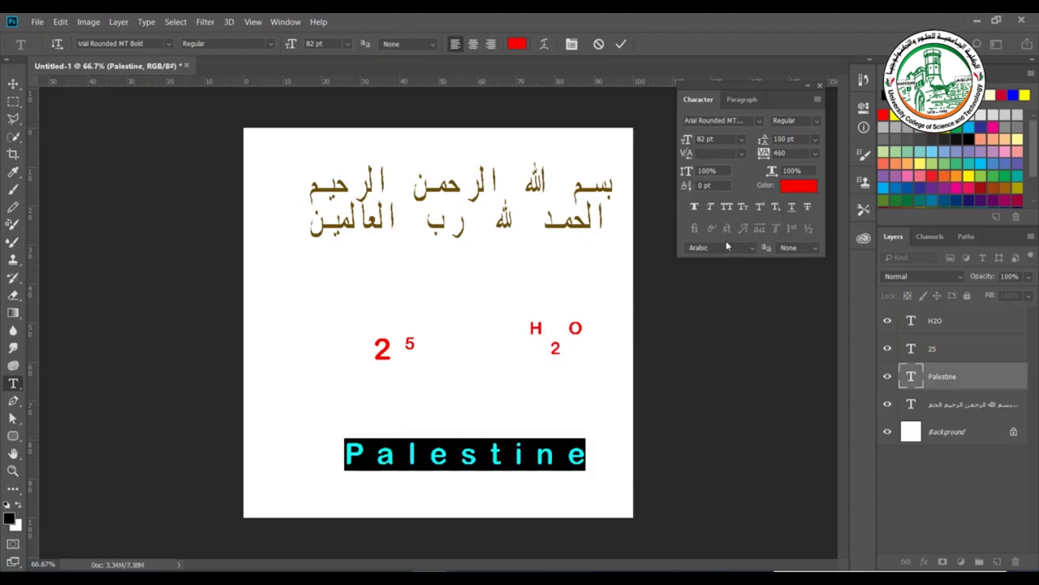
click(794, 208)
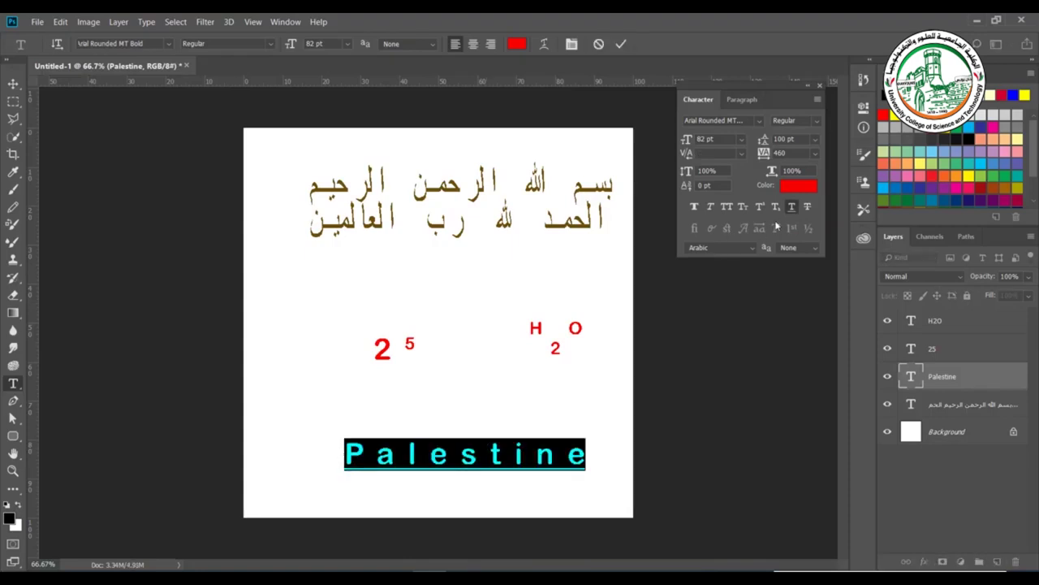
click(794, 208)
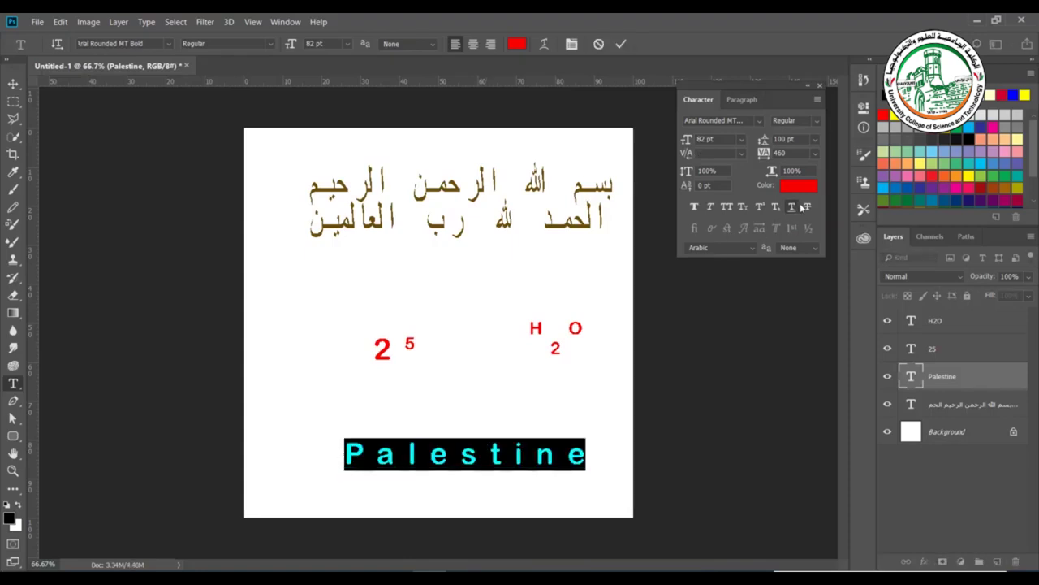
click(807, 208)
key(ctrl+h)
key(ctrl+z)
Add a new text line "012345" above the word "Palestine".
click(421, 400)
text(0)
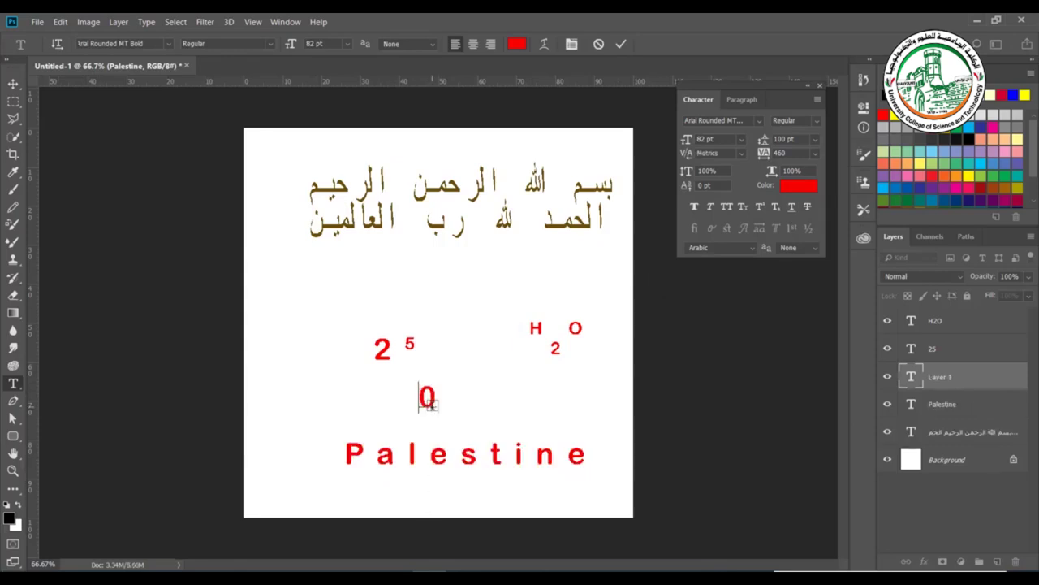
text(12345)
key(ctrl+Return)
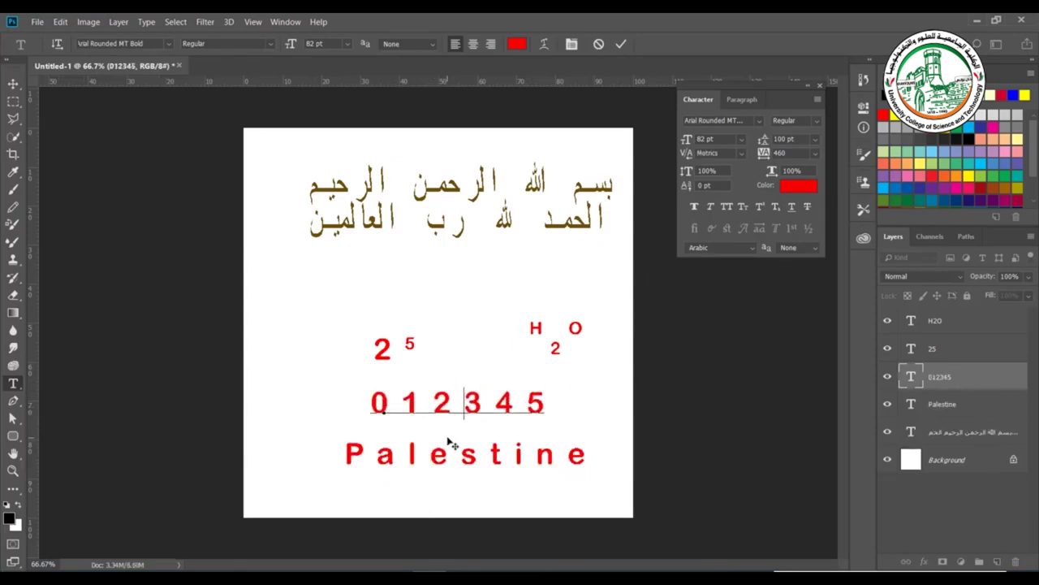
Select the whole number "012345" and enable the Middle Eastern Features language option.
double_click(466, 403)
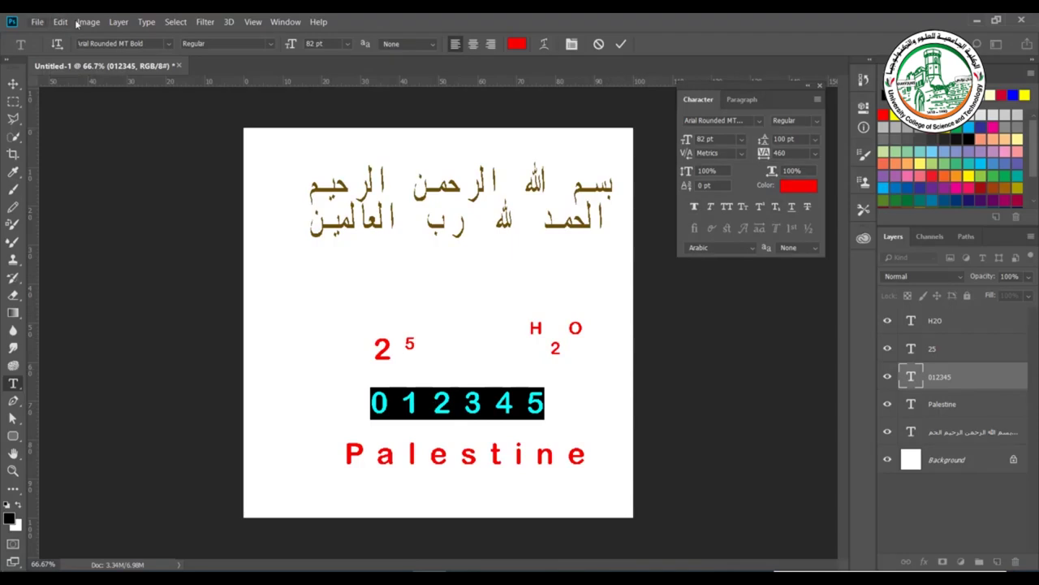
click(141, 24)
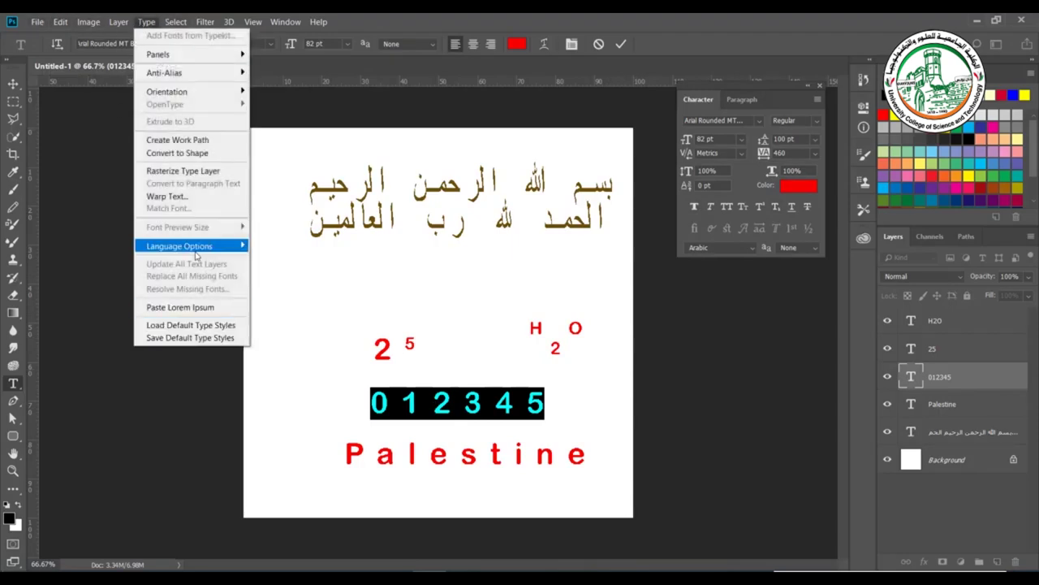
mouse_move(196, 256)
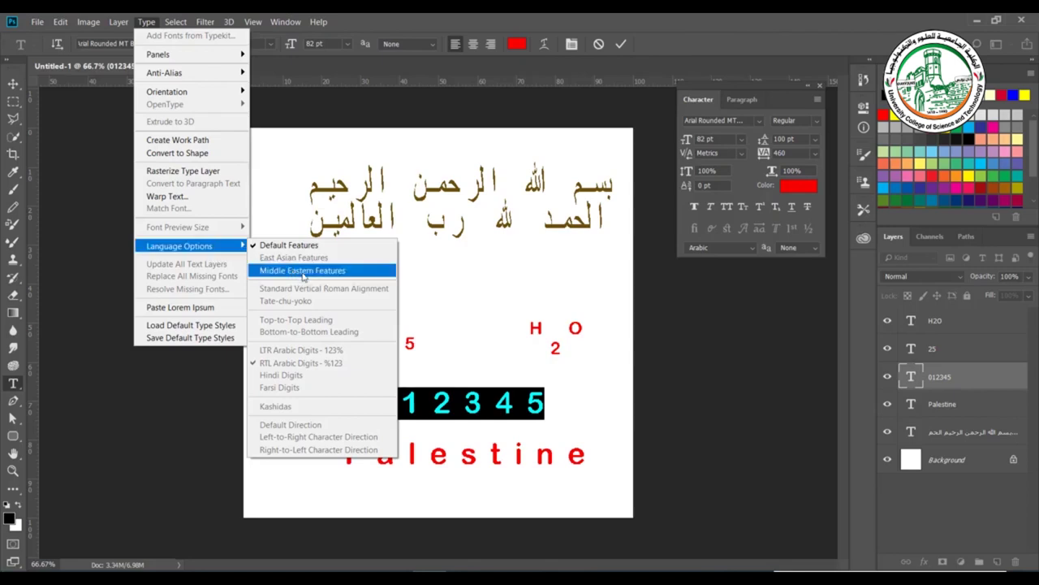
click(303, 274)
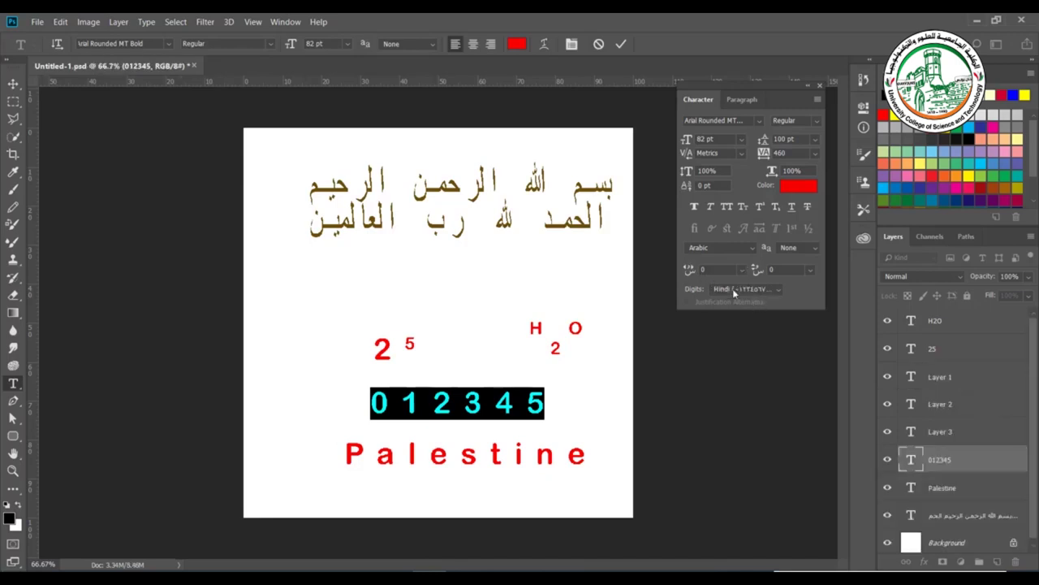
Set the digits of the number "012345" to Hindi and change its font to Arial.
click(743, 289)
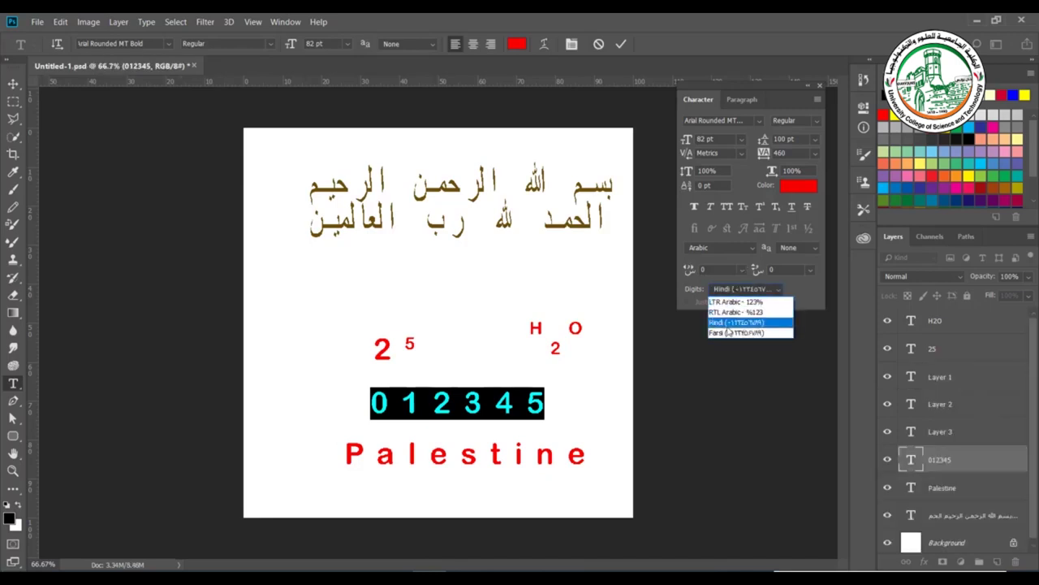
click(727, 324)
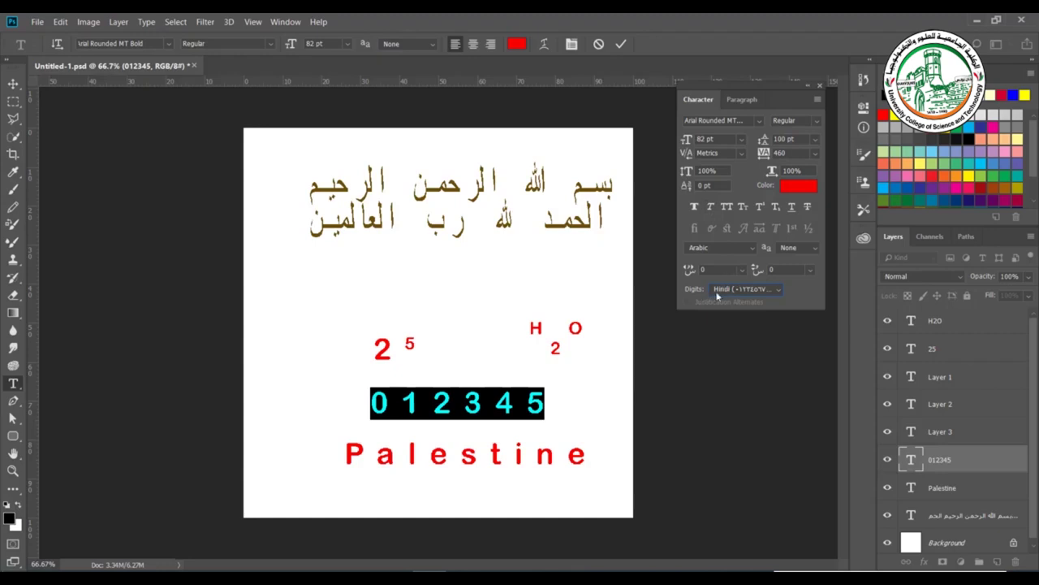
click(717, 292)
click(725, 315)
click(737, 294)
click(728, 321)
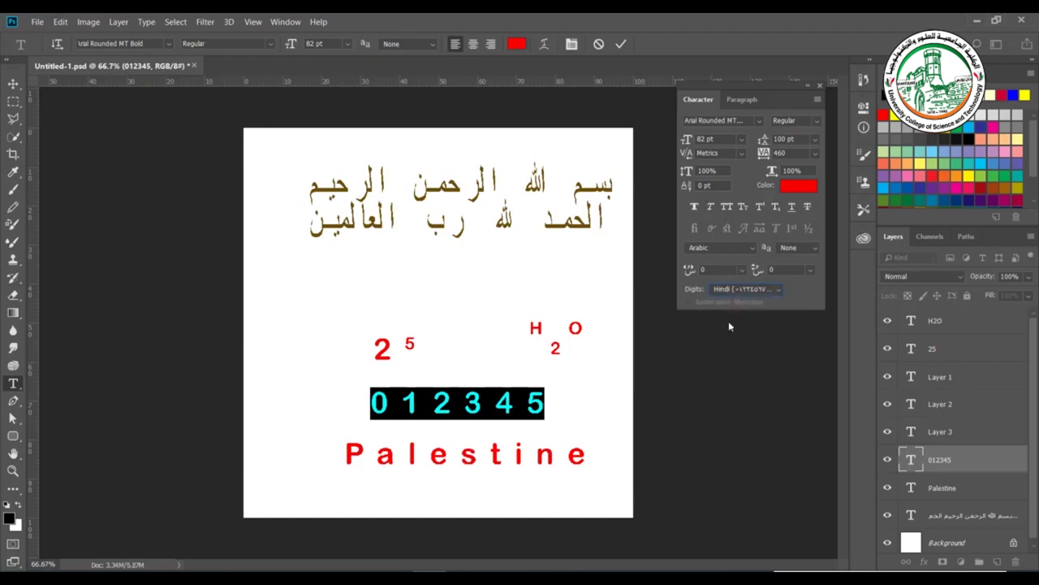
click(759, 121)
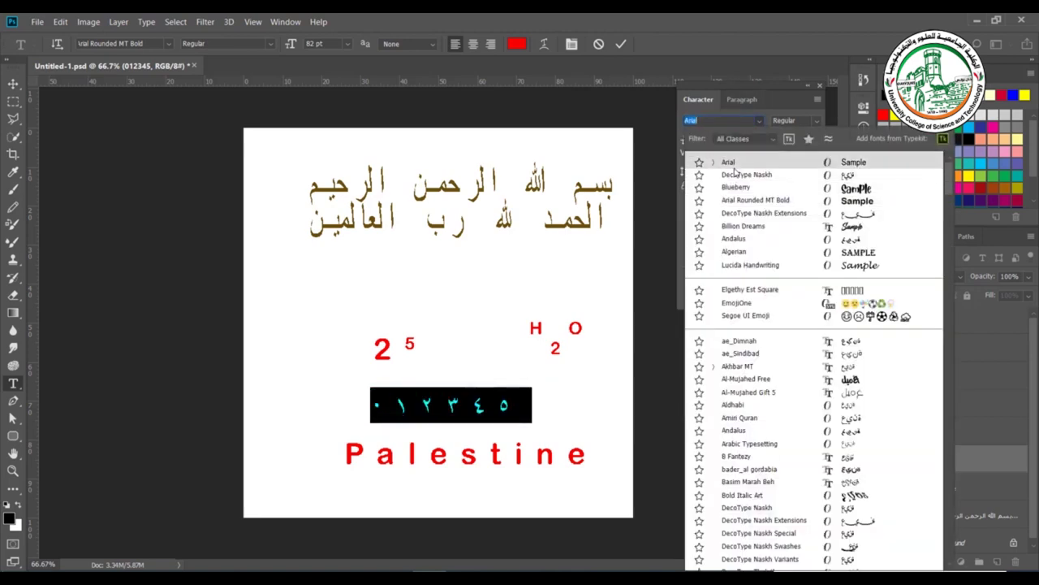
click(734, 164)
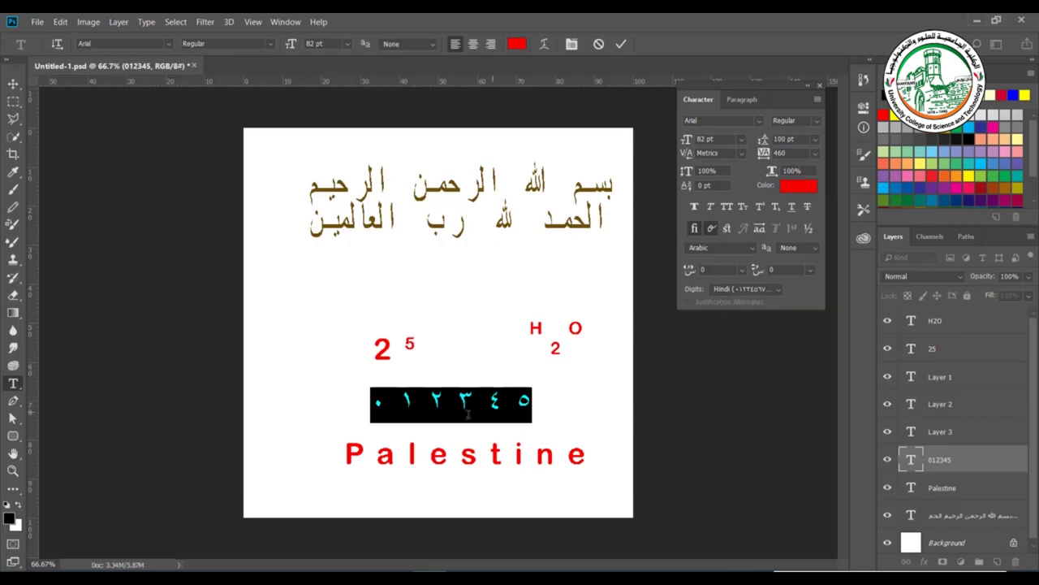
Try the RTL Arabic, Hindi and Farsi digit styles on the number "012345", ending with RTL Arabic.
click(778, 294)
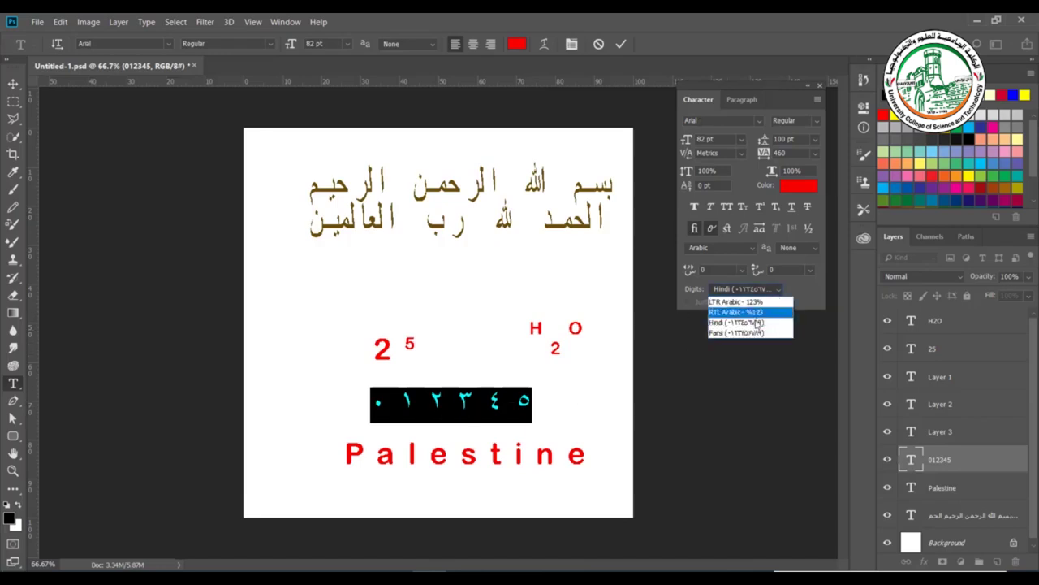
click(749, 310)
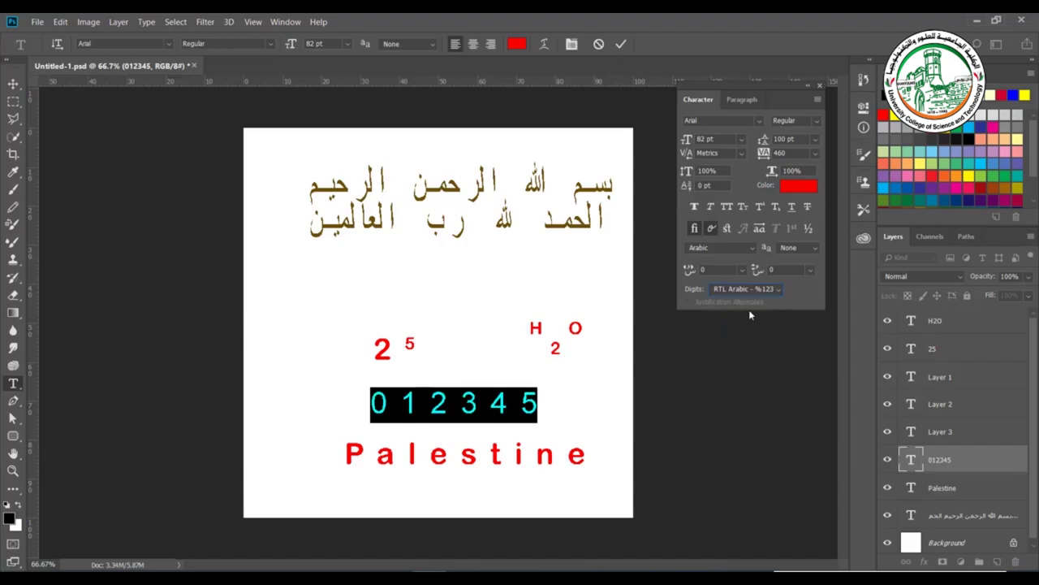
click(753, 292)
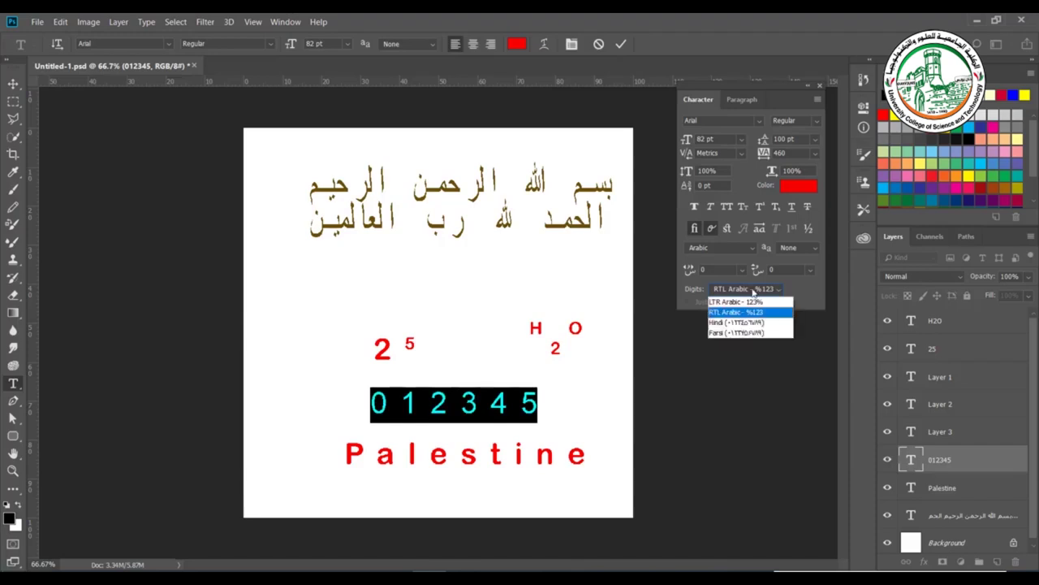
click(752, 320)
click(750, 290)
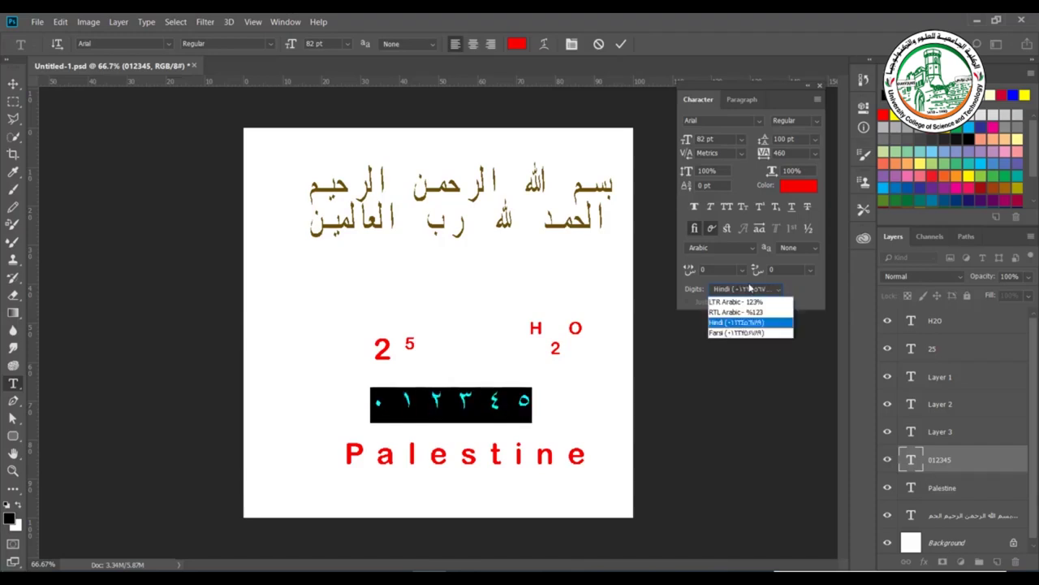
click(751, 331)
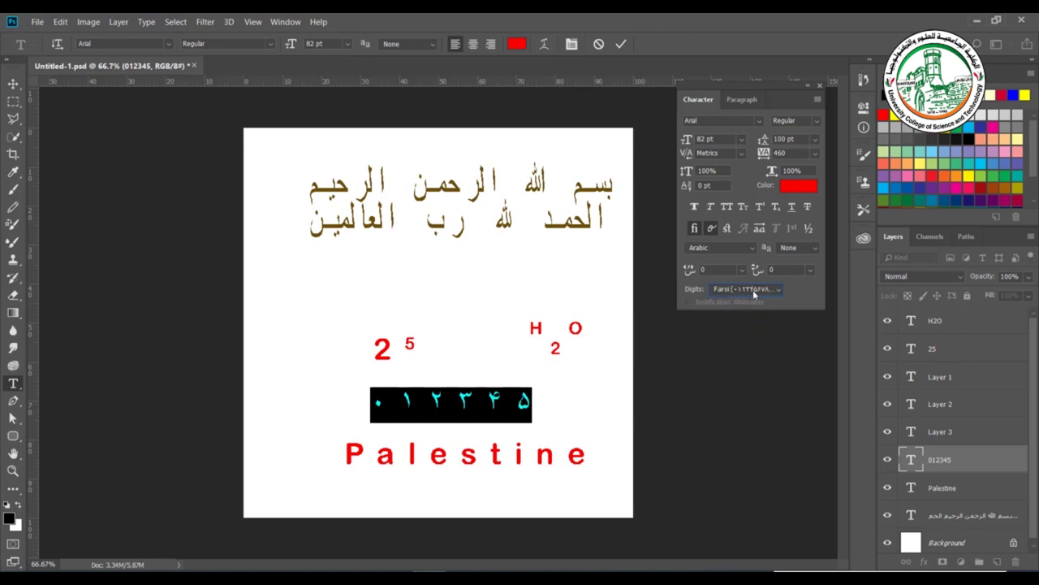
click(753, 290)
click(747, 313)
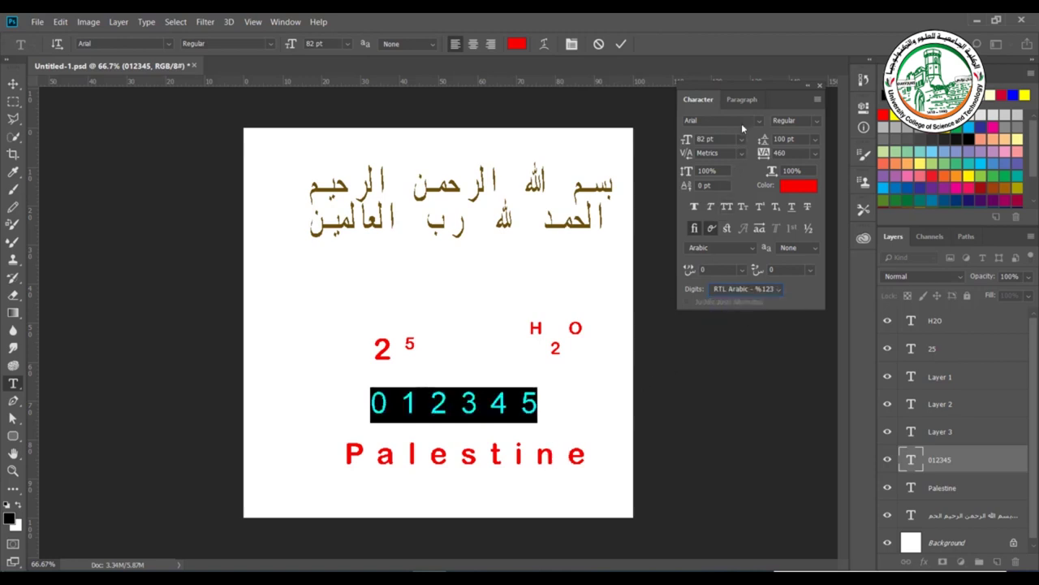
Commit the number, select the whole two-line Arabic text and apply centre and then right paragraph alignment.
click(743, 100)
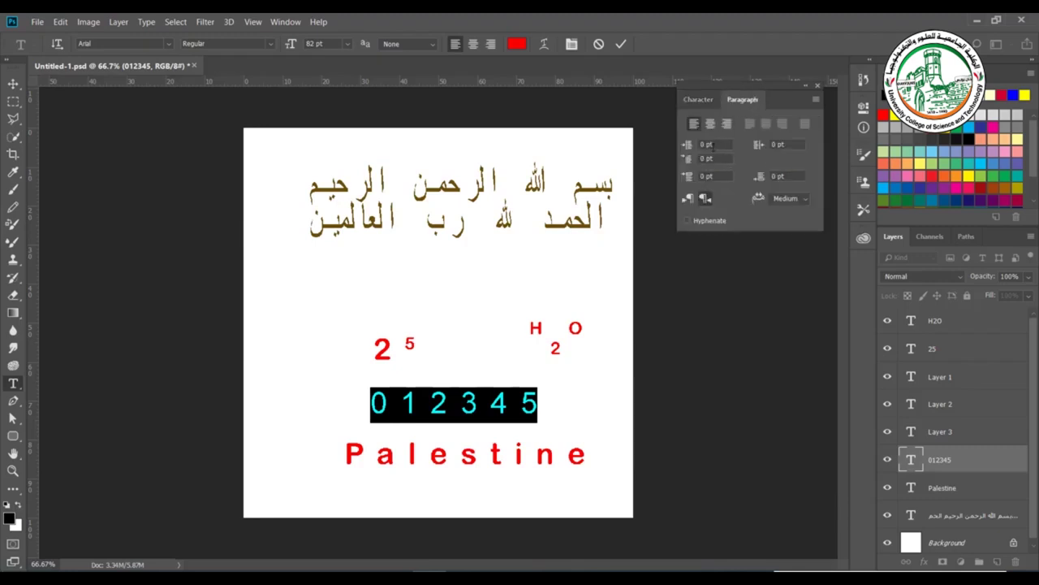
key(ctrl+Return)
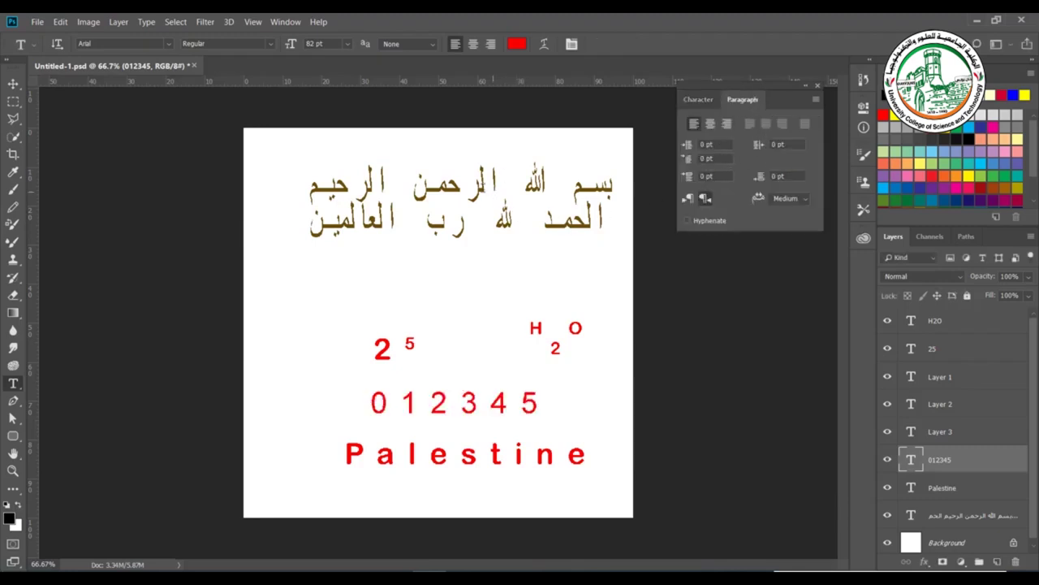
click(552, 175)
key(ctrl+a)
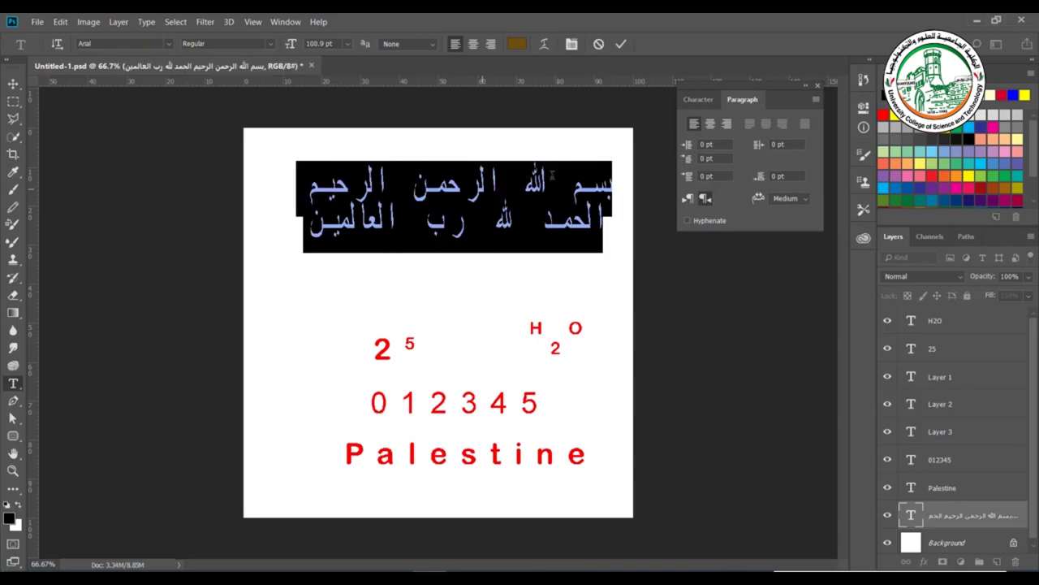
click(709, 124)
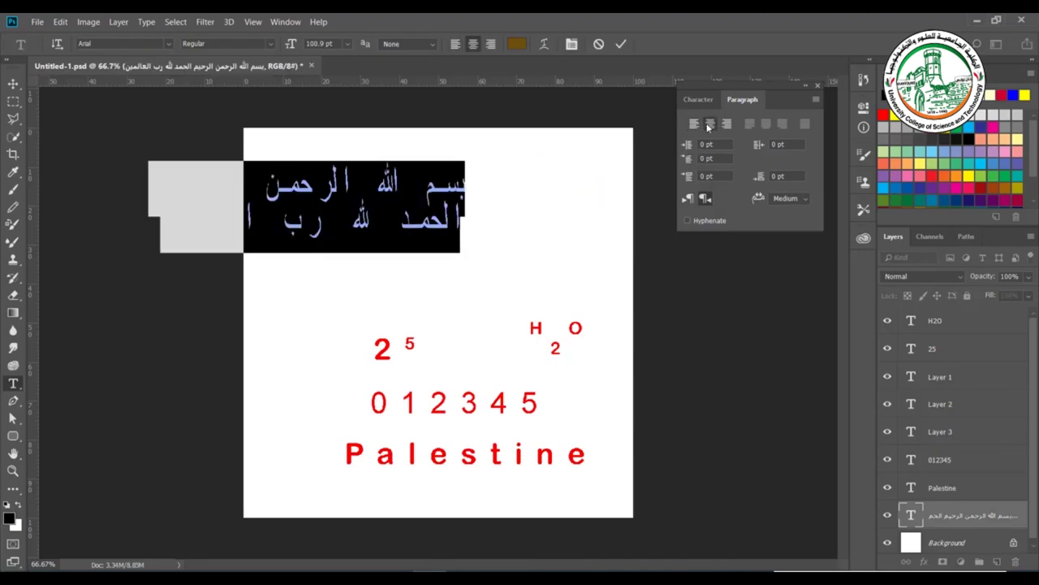
click(727, 123)
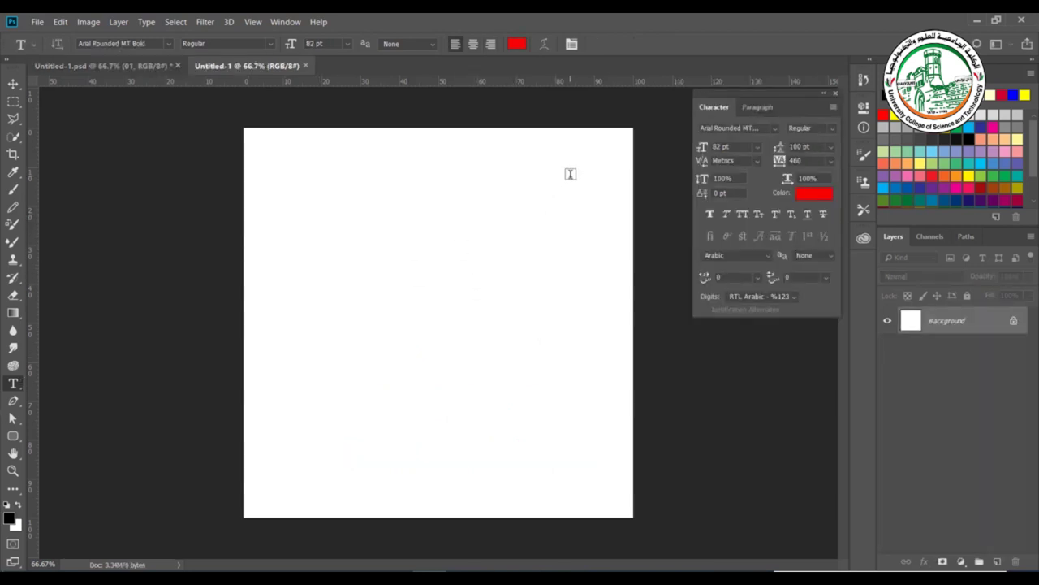
Draw a text box in the upper part of the blank canvas, enter "بسم الله الرحمن الرحيم" and enlarge the box for "الحمد لله رب العالمين".
drag(571, 174, 301, 304)
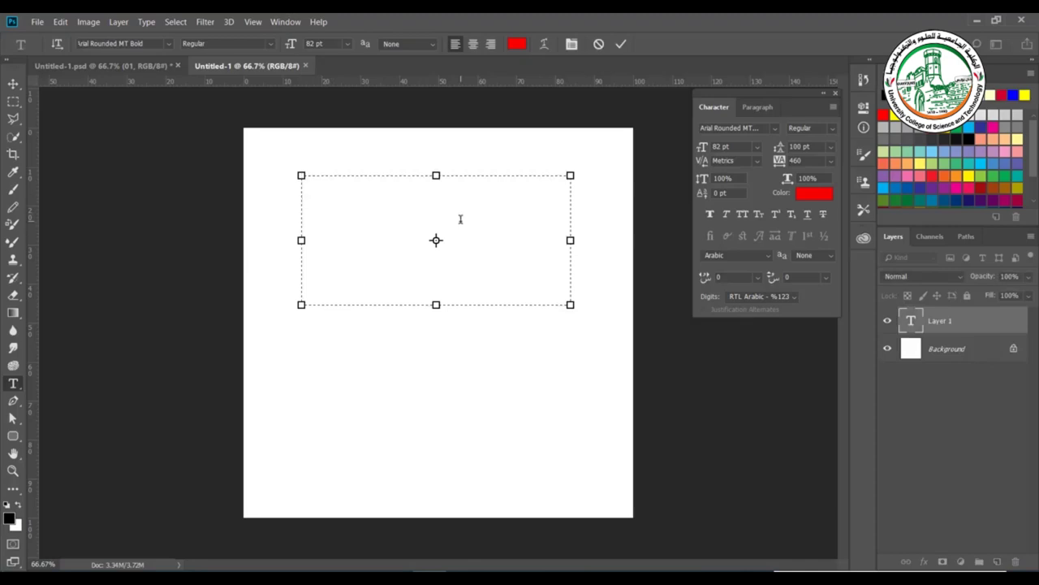
text(بسم)
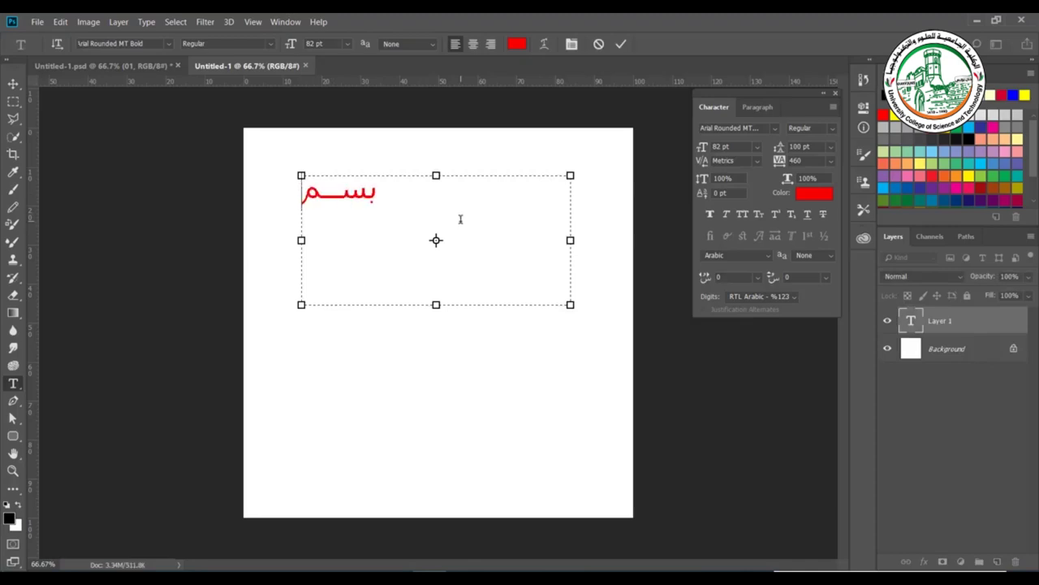
text( الله الرحم)
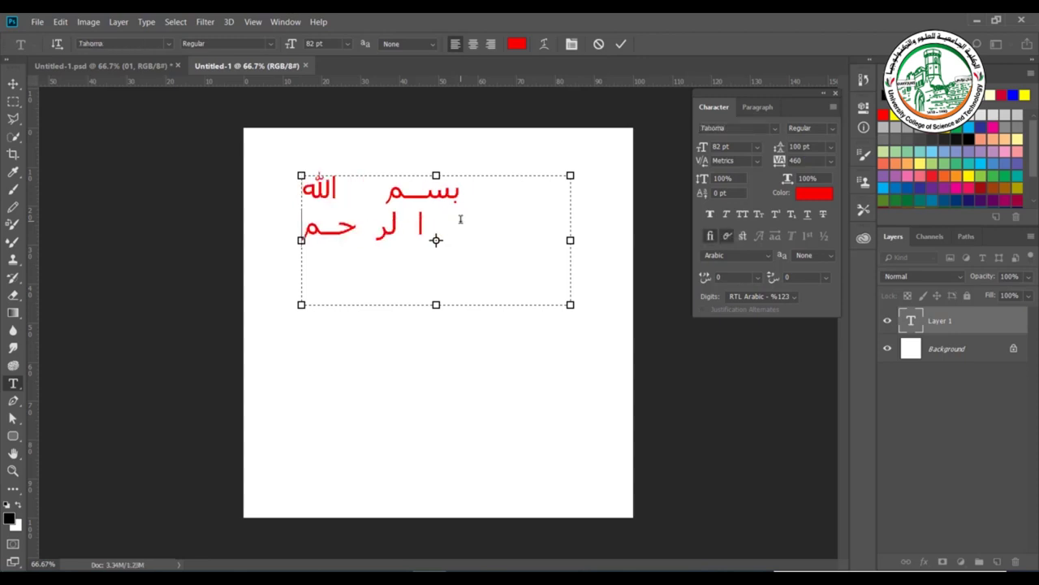
text(ن الرحيم)
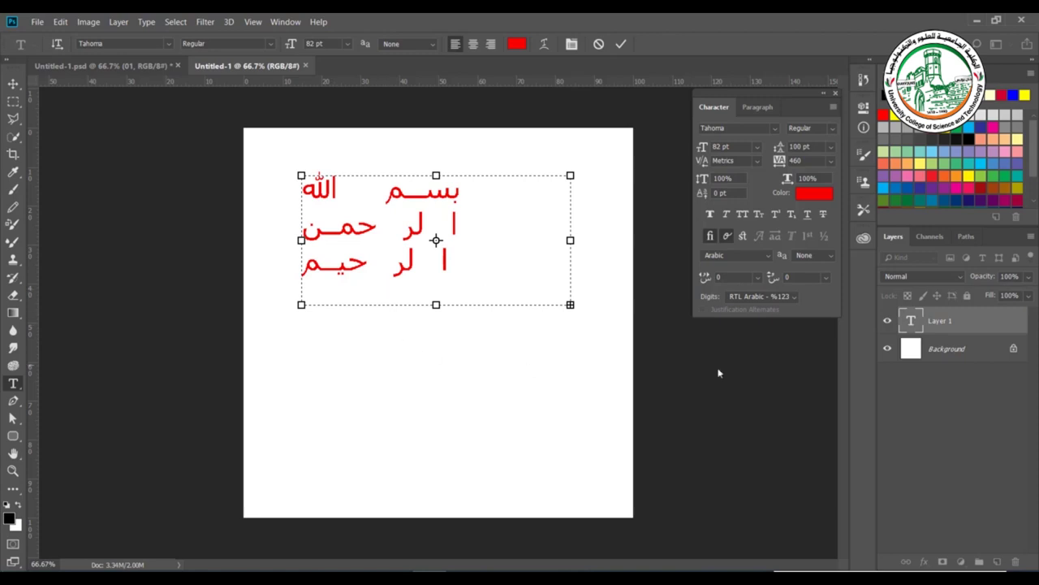
drag(570, 305, 597, 401)
Select all the Arabic text in the box, right-align it and reduce its font size to 43 pt.
click(393, 235)
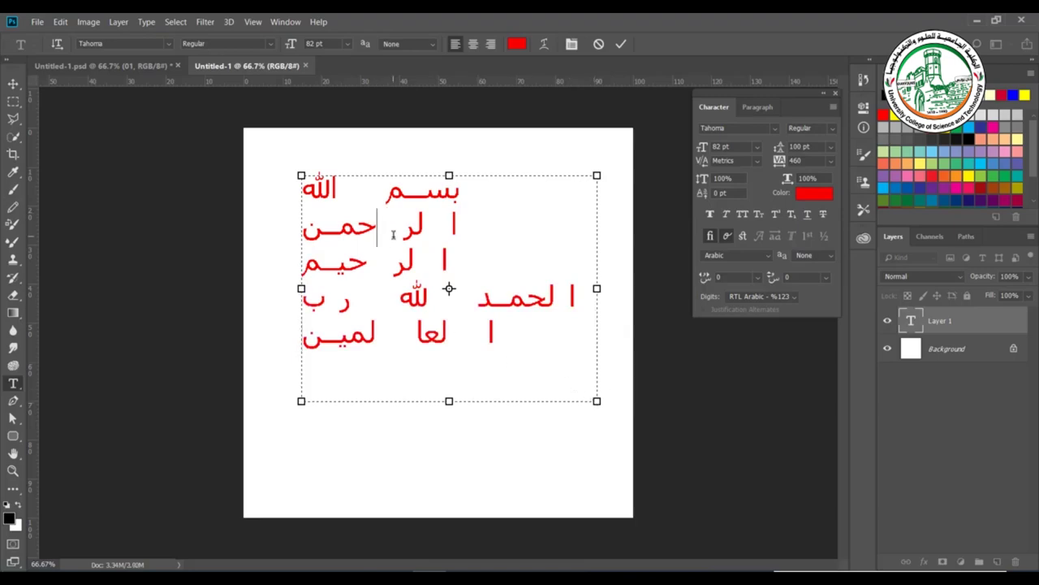
key(ctrl+a)
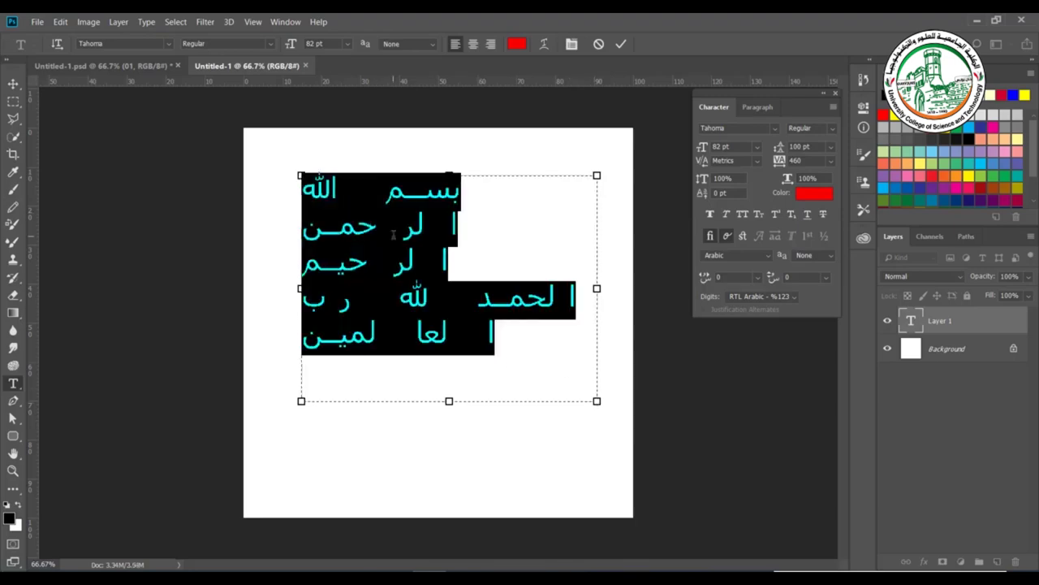
click(751, 107)
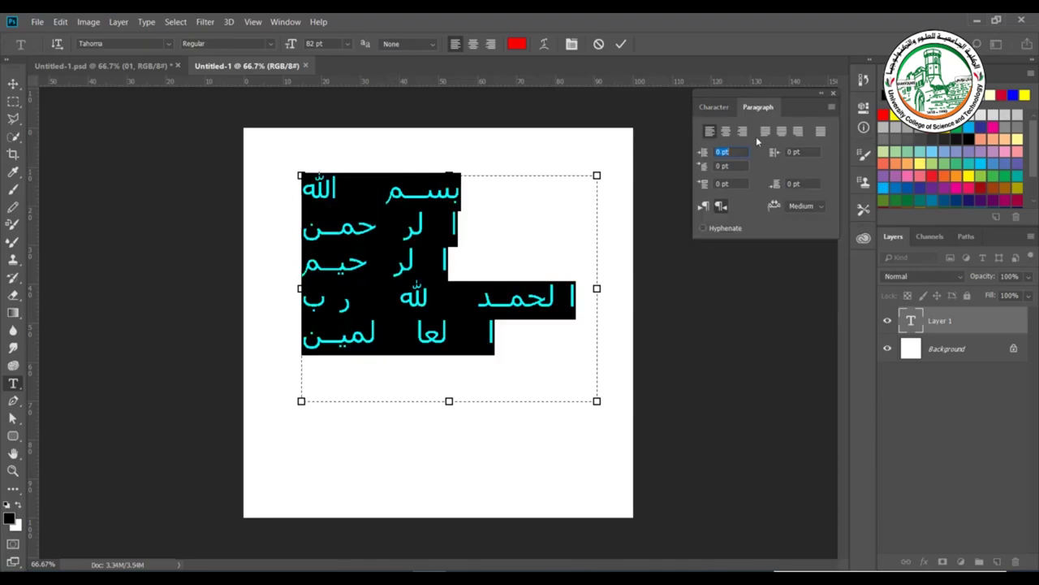
click(742, 135)
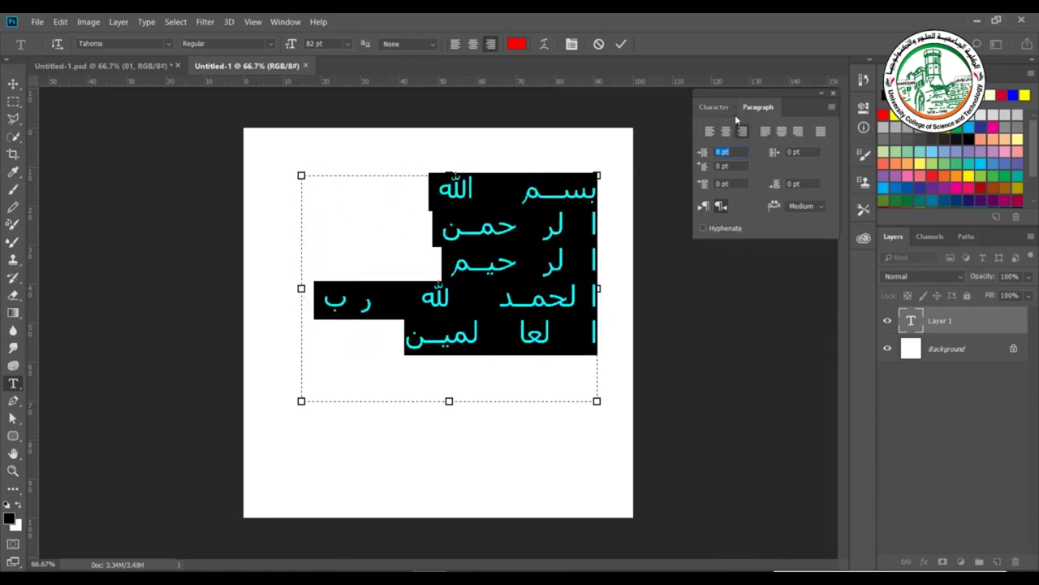
click(727, 109)
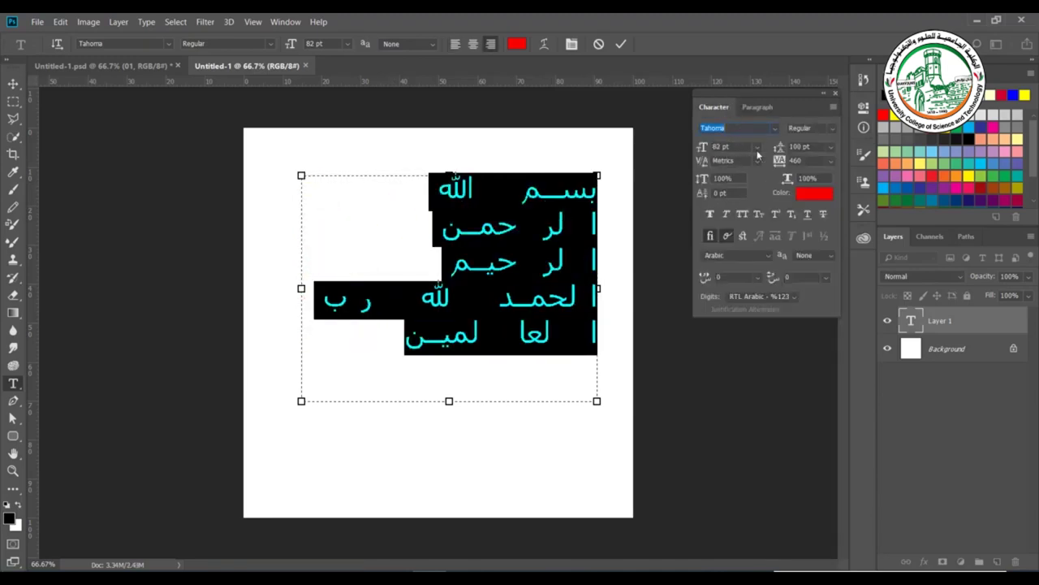
drag(711, 151, 701, 156)
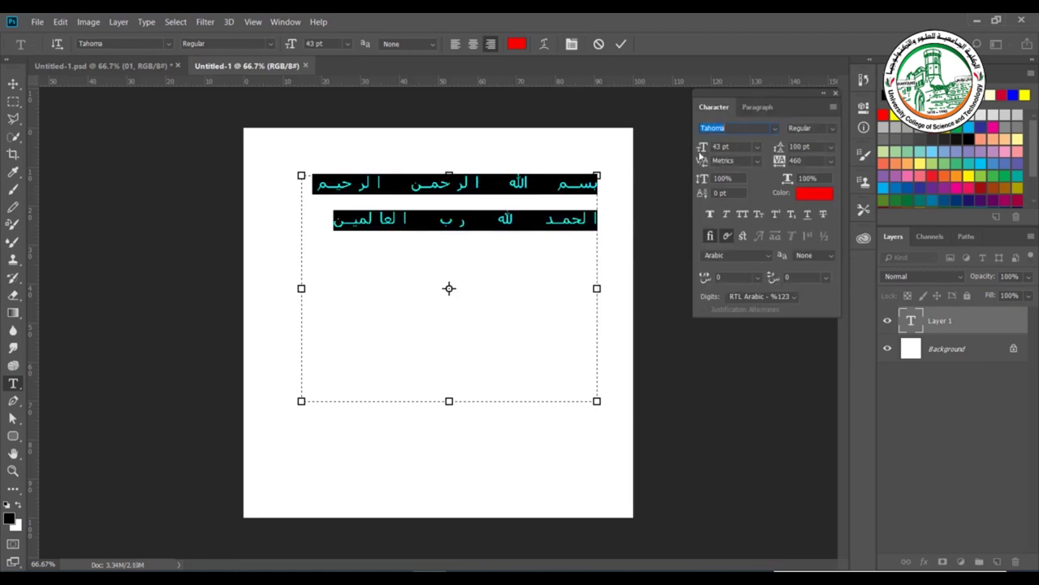
Centre the Arabic text, shorten its text box to fit the two lines and commit the text.
click(753, 108)
click(724, 133)
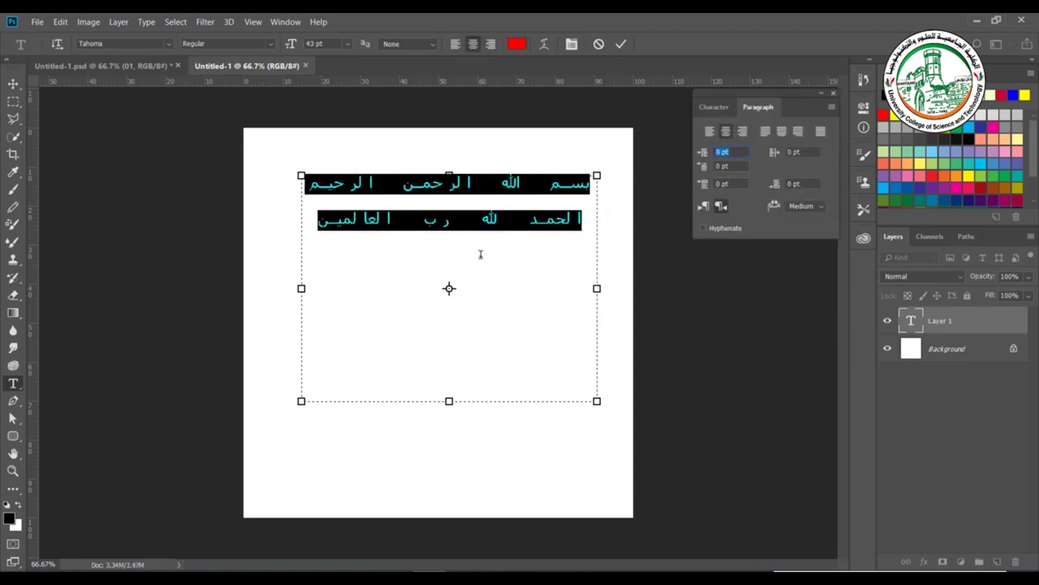
drag(449, 401, 449, 244)
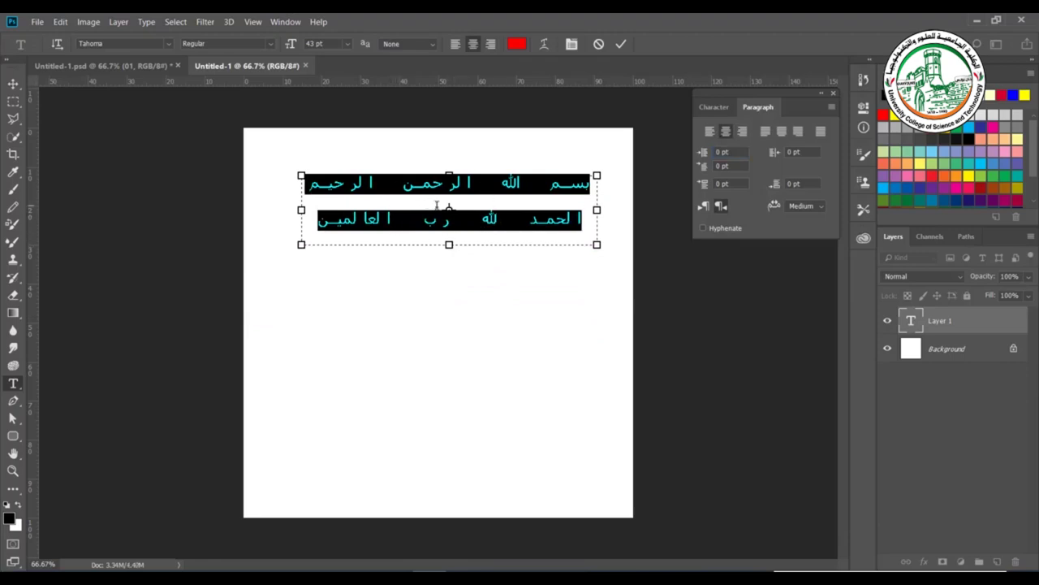
key(ctrl+Return)
key(v)
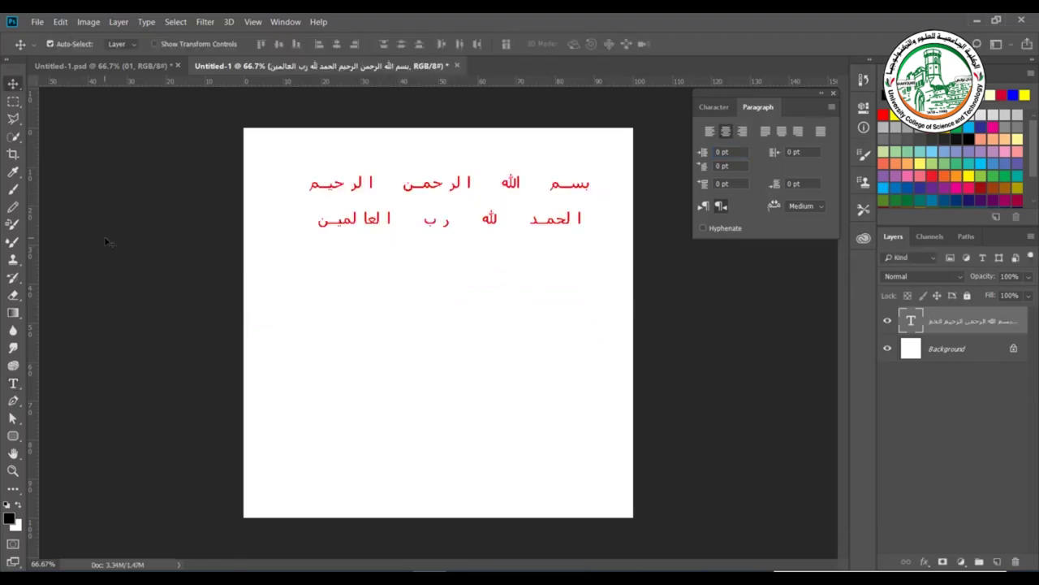
Draw a curved open path with the Pen tool, rising from the canvas's lower-left area to its right side below the text.
click(11, 401)
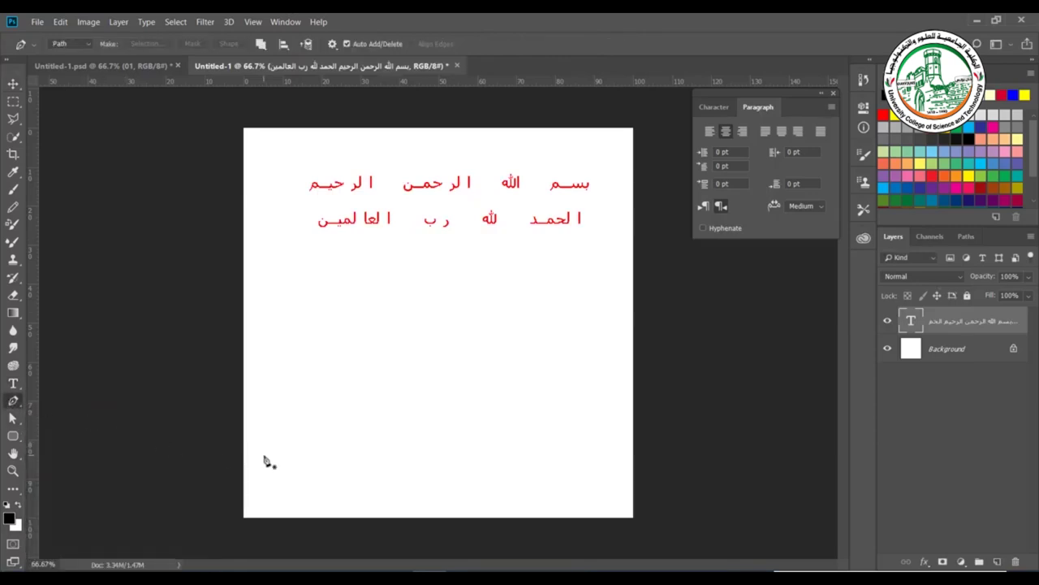
drag(264, 455, 263, 423)
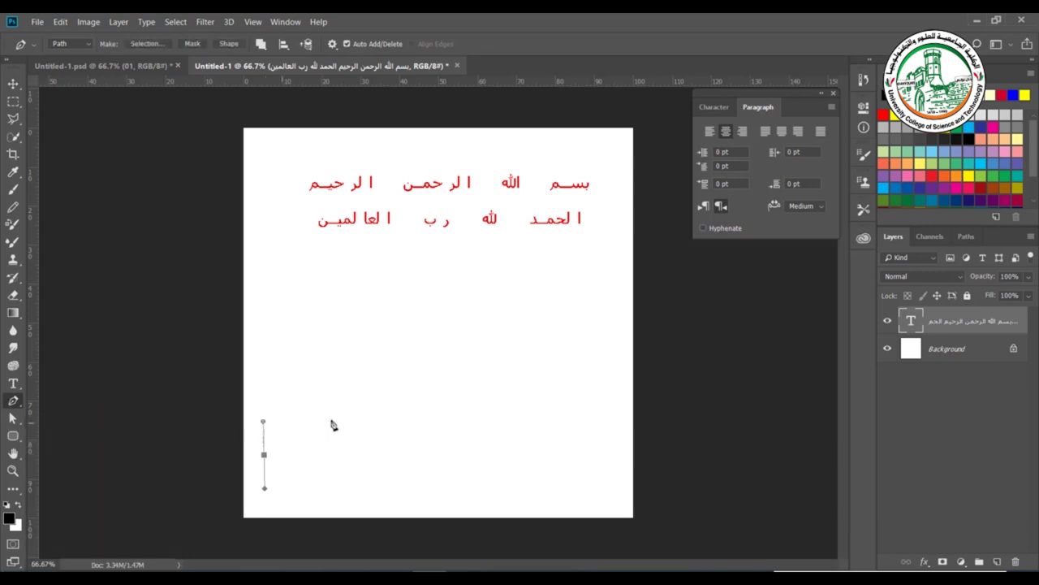
drag(587, 284, 571, 169)
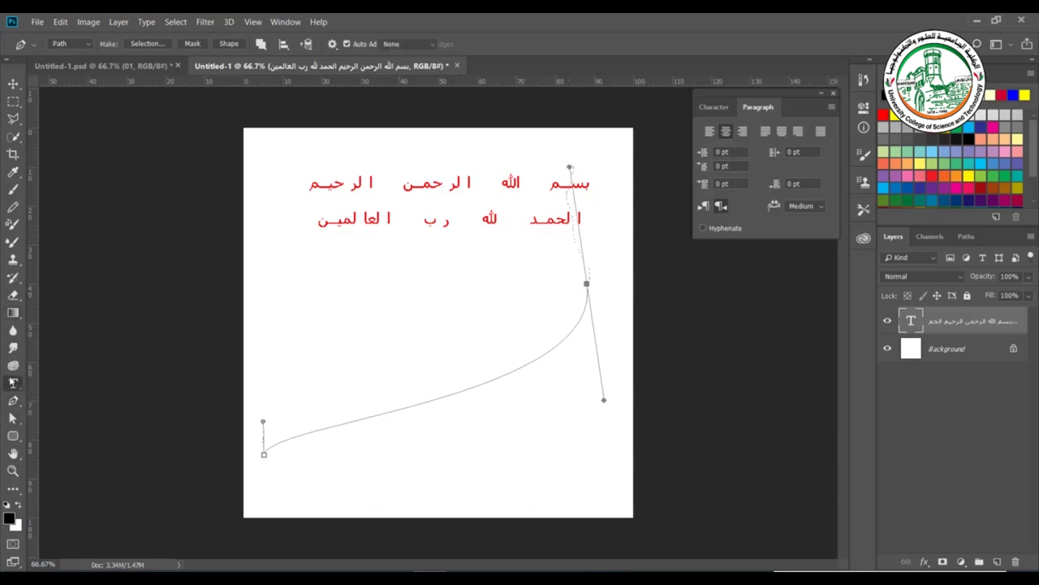
Add horizontal text "بسم الله الرحمن الرحيم" along the curved path and extend its end limit to near the path's lower-left end.
click(13, 383)
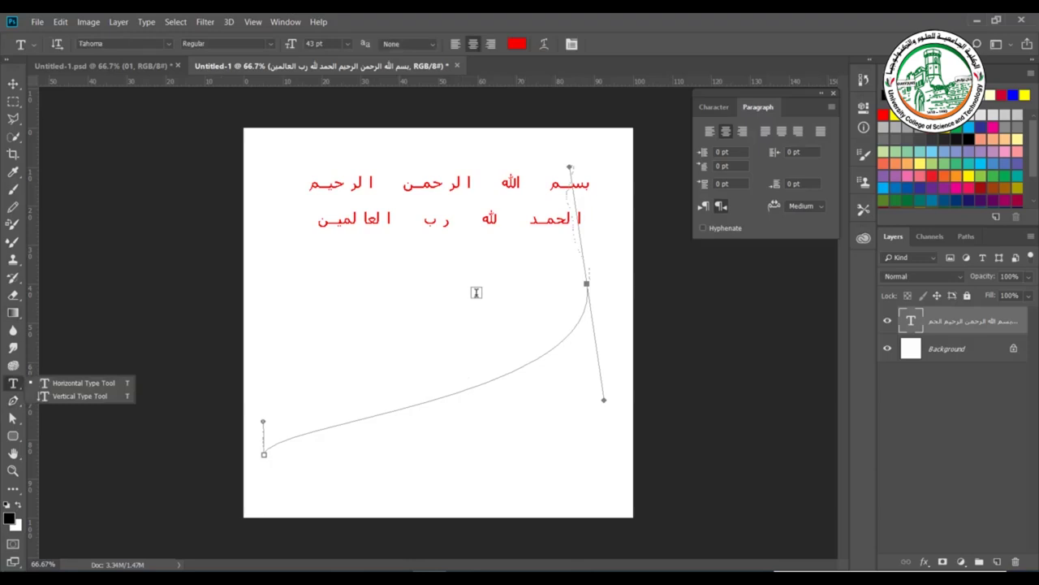
click(573, 328)
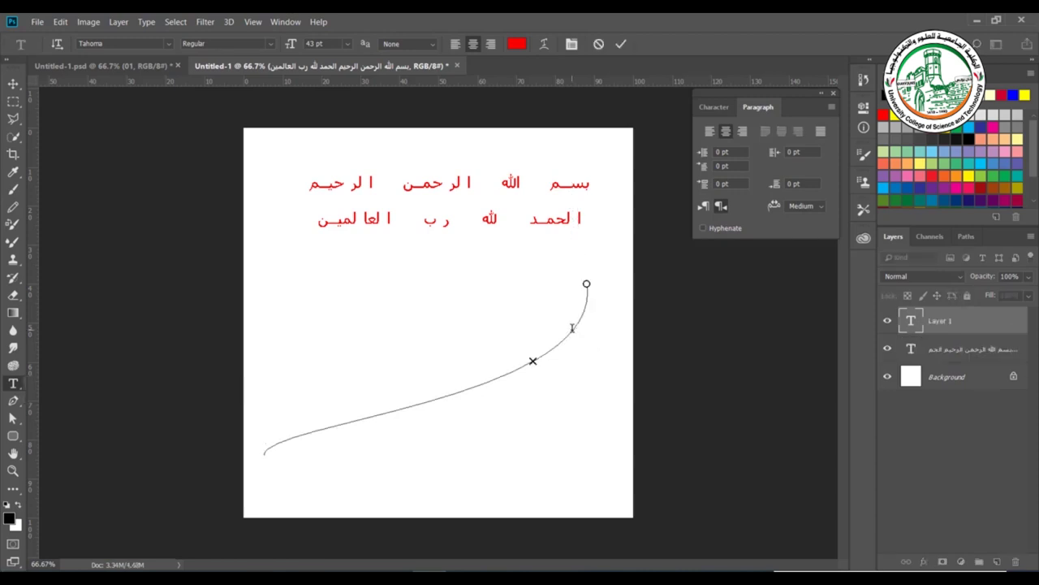
text(بسم الله)
key(ctrl)
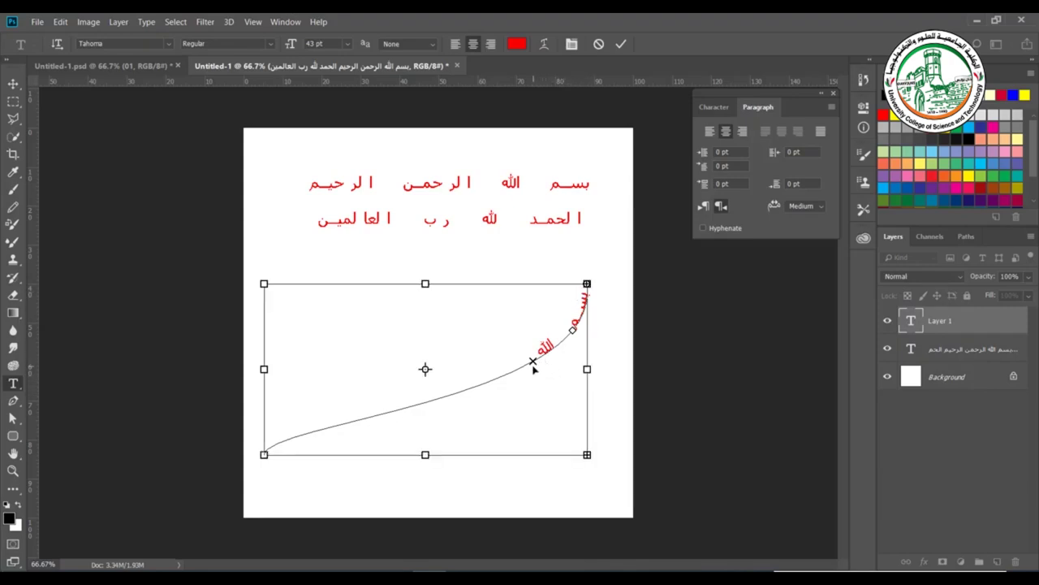
drag(534, 361, 283, 440)
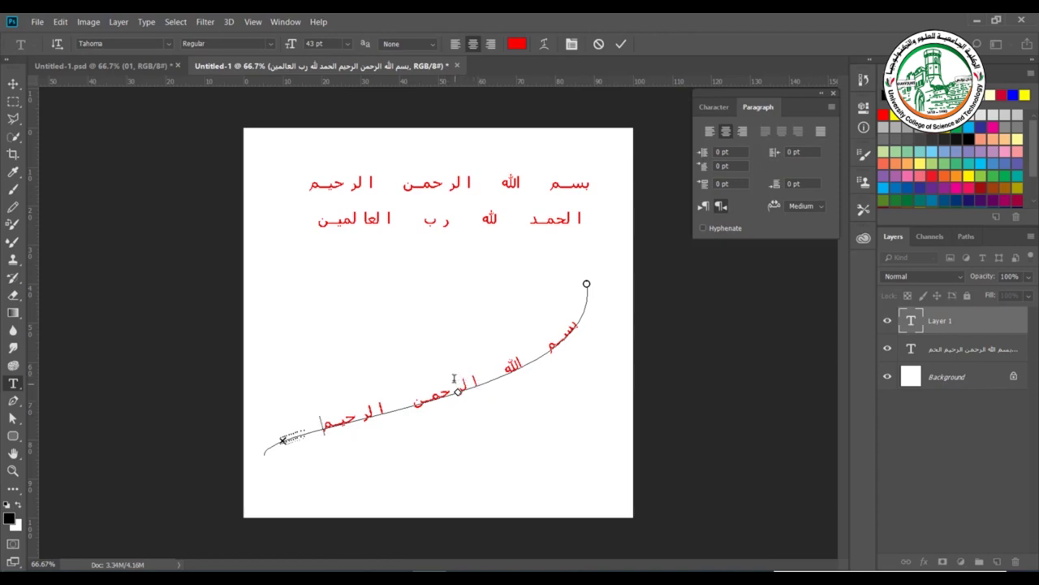
Flip the path text to the underside of the curve and back to the upper side.
key(ctrl)
drag(459, 393, 455, 425)
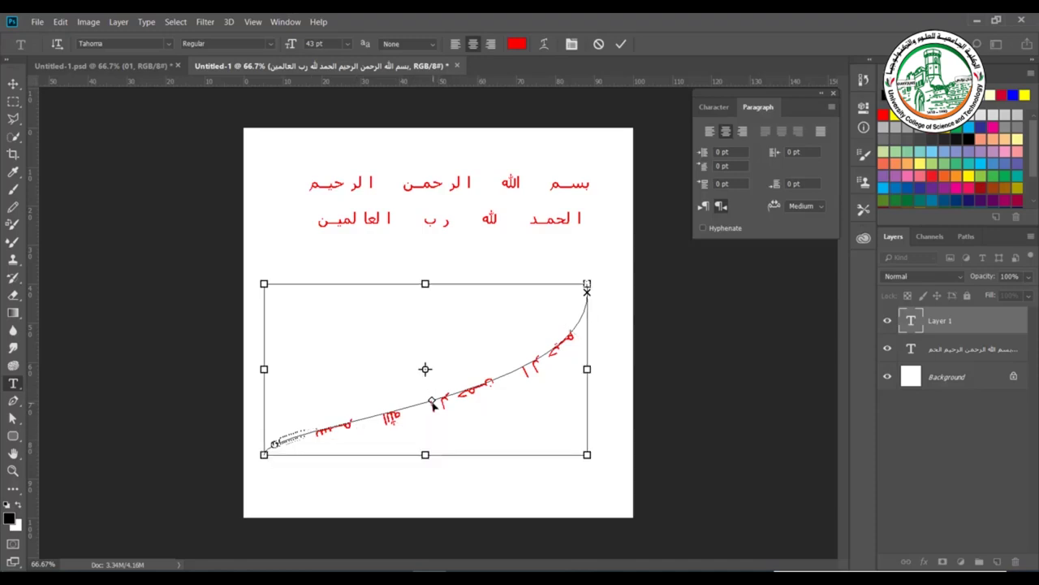
drag(430, 403, 419, 383)
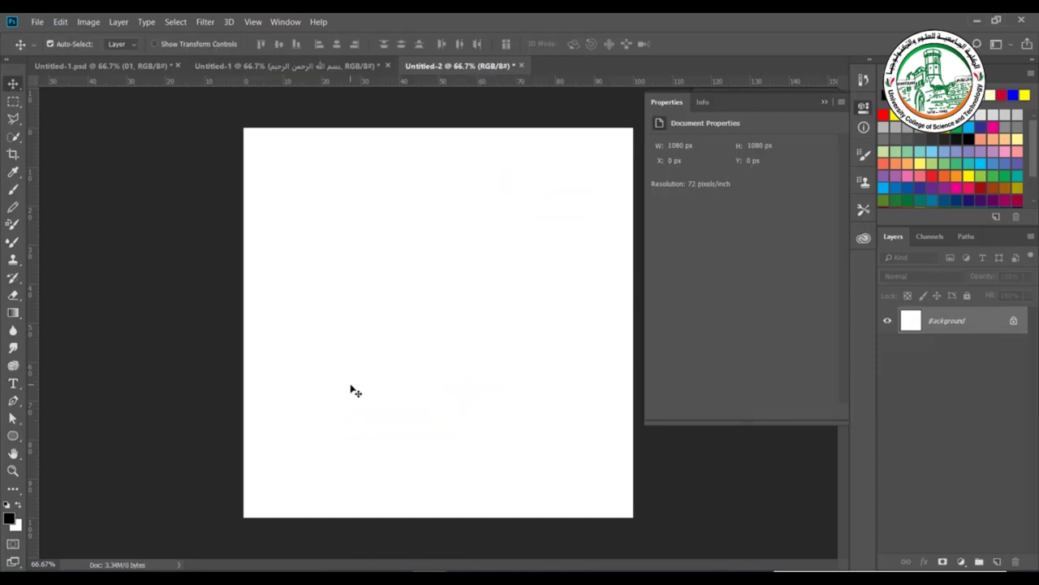
Draw a black filled circle about 389 px in diameter in the upper-right part of the blank Untitled-2 canvas.
click(13, 436)
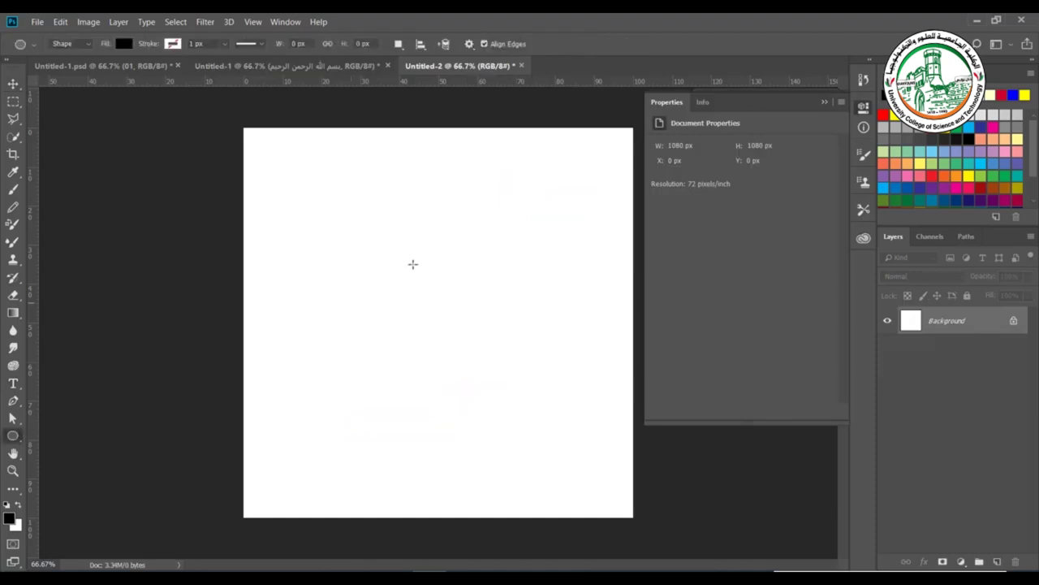
drag(570, 168, 429, 335)
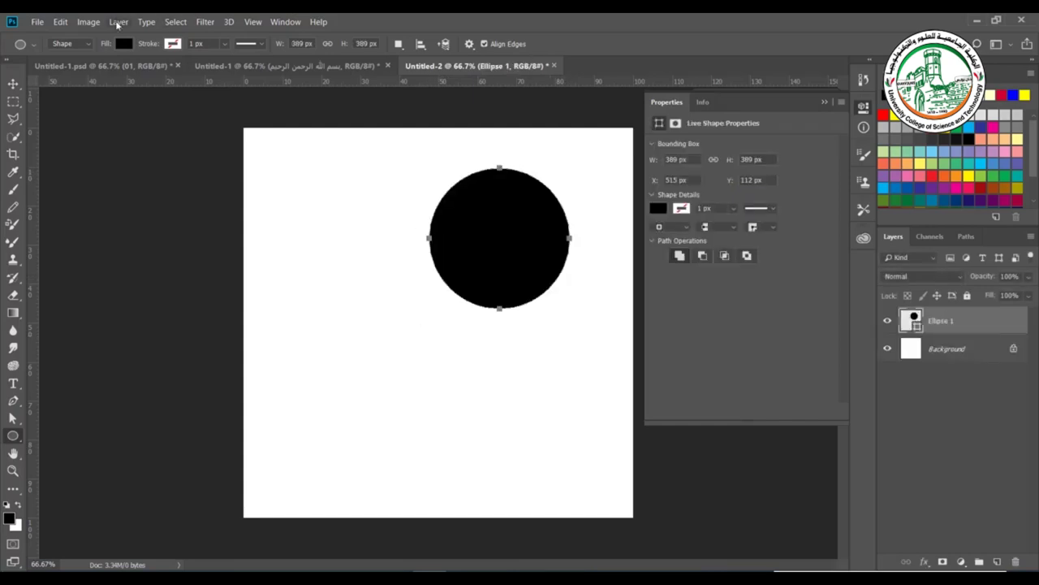
Remove the circle's fill and give it a solid black 1 px stroke.
click(123, 45)
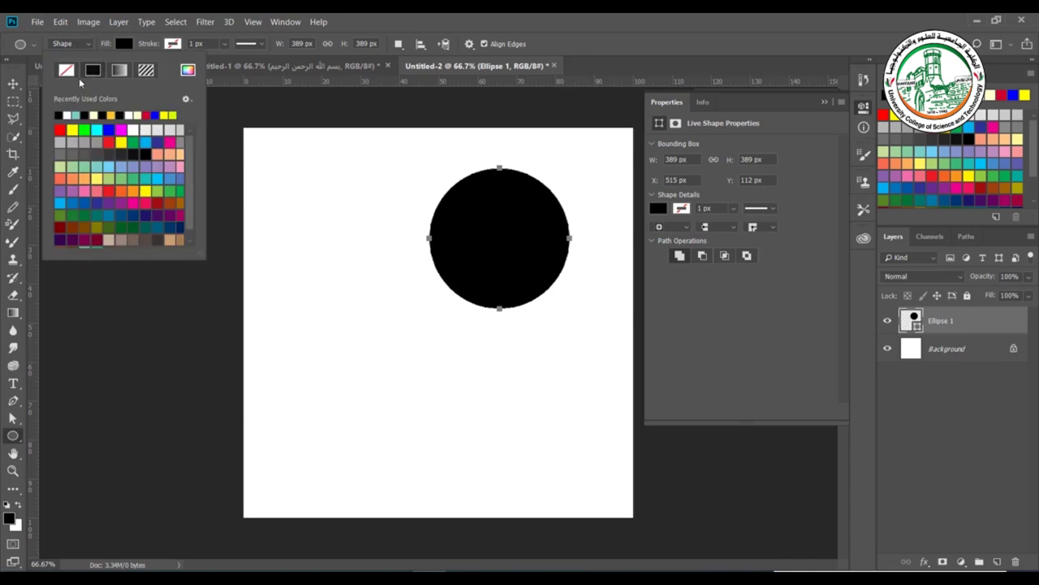
click(71, 70)
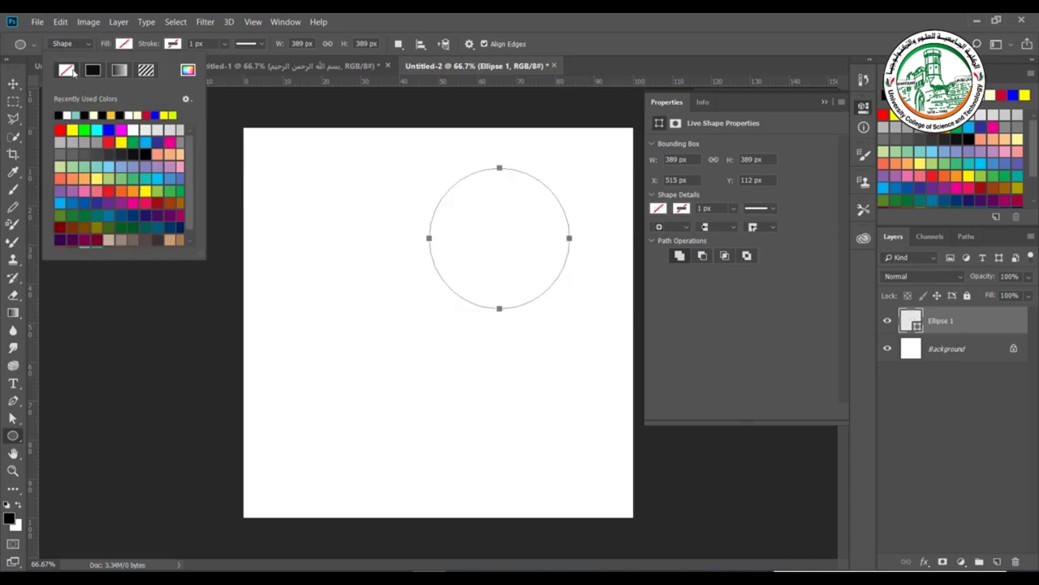
click(172, 44)
click(144, 70)
key(v)
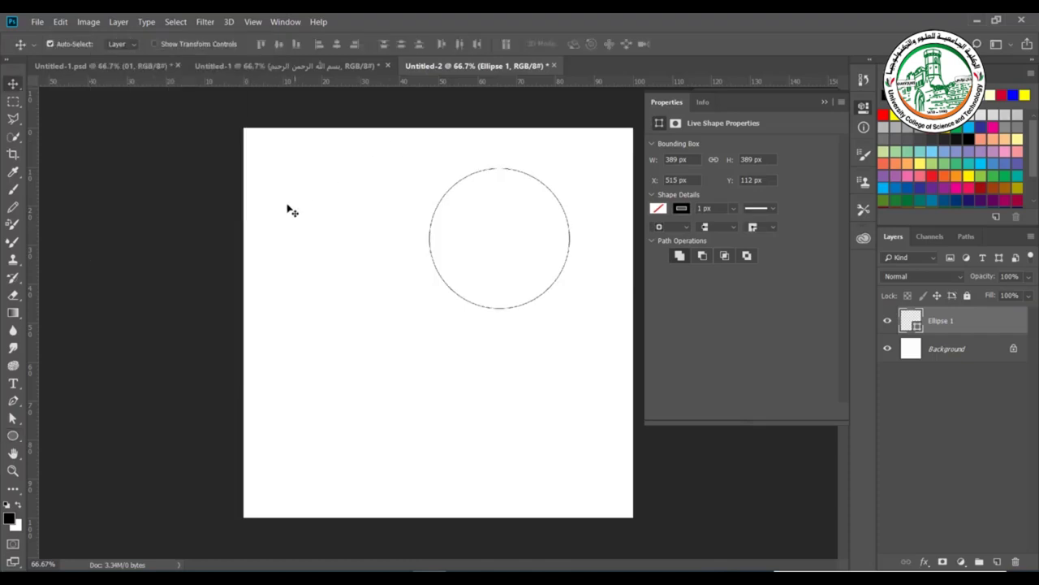
Add red 43 pt Tahoma horizontal text "بسم الله الرحمن" along the outside of the circle, starting from its upper edge.
click(14, 383)
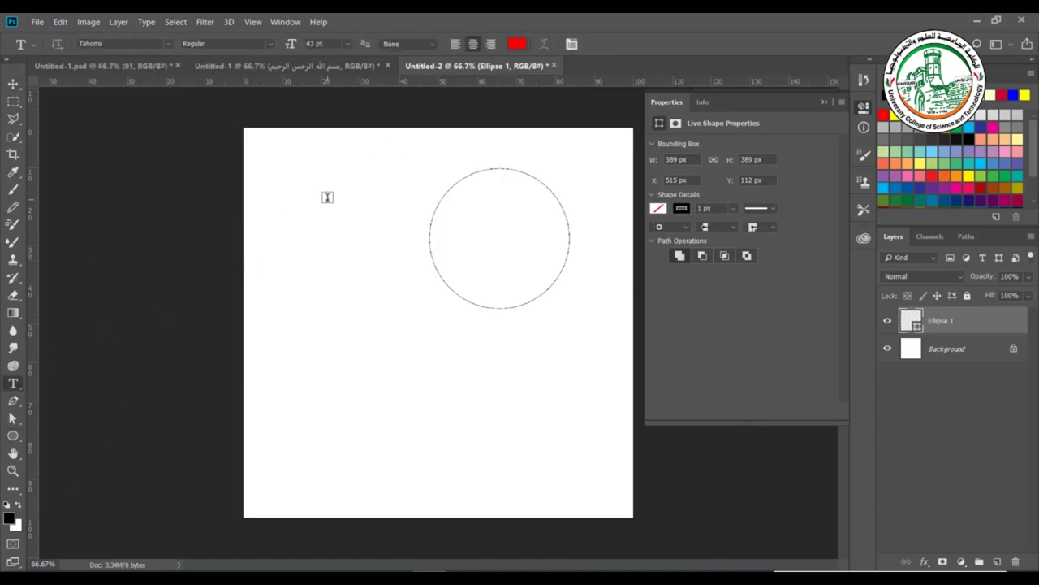
click(532, 173)
text(بسم الله)
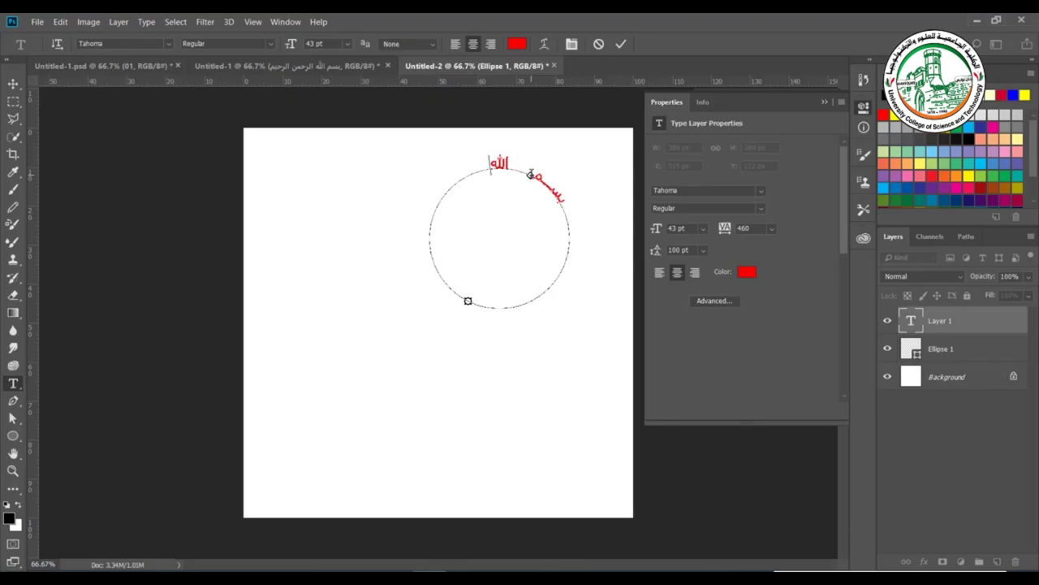
text(الرحمن)
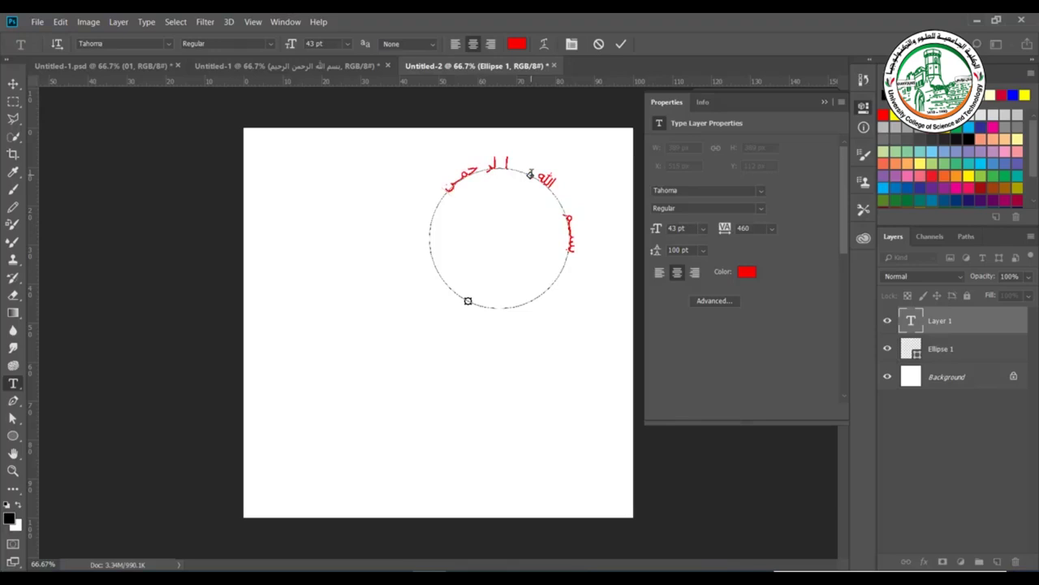
Replace all the Arabic text on the circle with "Paletine".
key(ctrl+a)
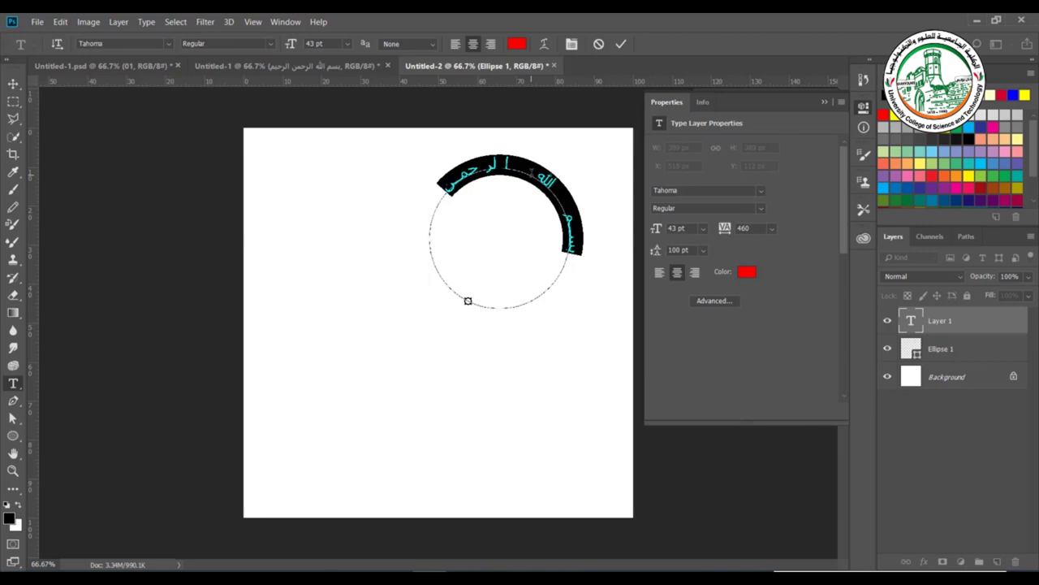
key(BackSpace)
text(pale)
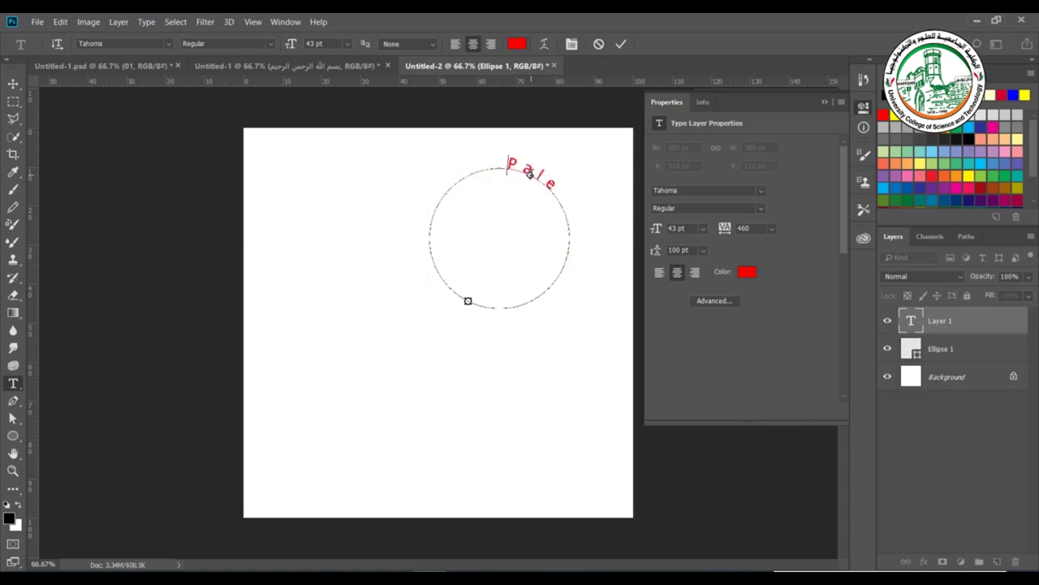
text(tine)
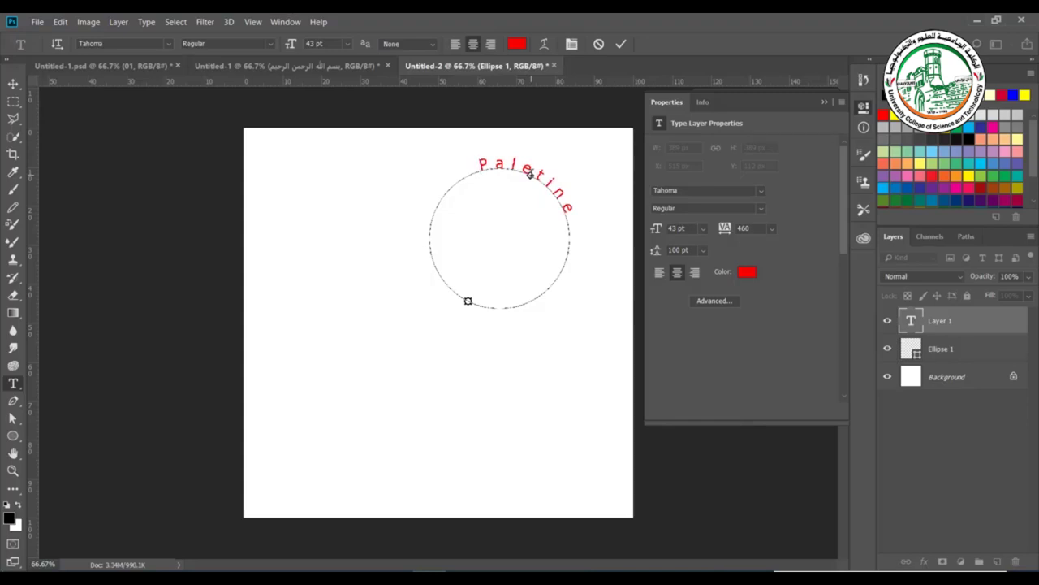
Duplicate the Ellipse 1 layer and move the copied circle to the canvas's lower-left area, about X 122 px, Y 543 px.
right_click(966, 349)
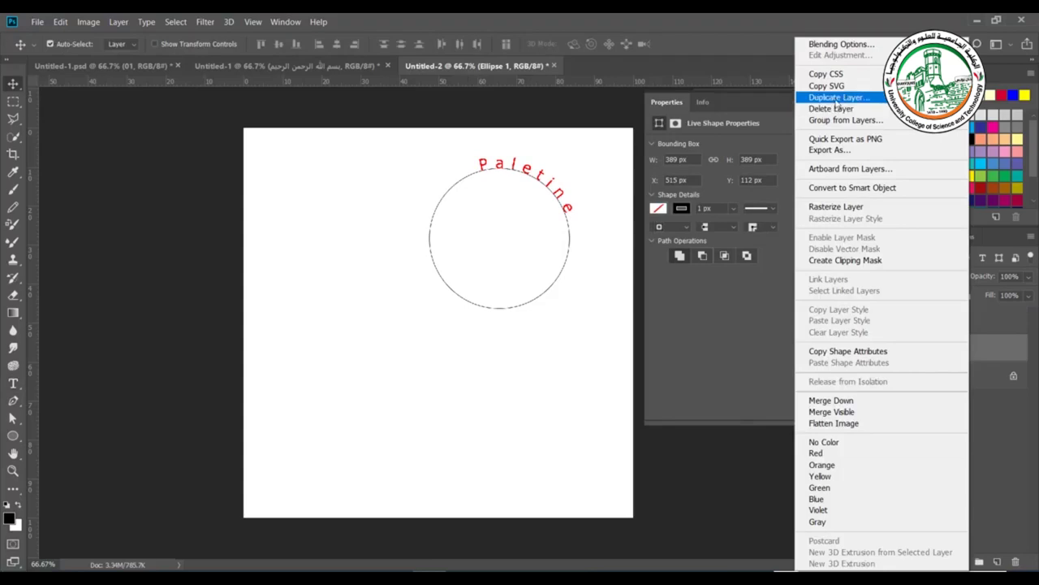
click(836, 99)
click(629, 163)
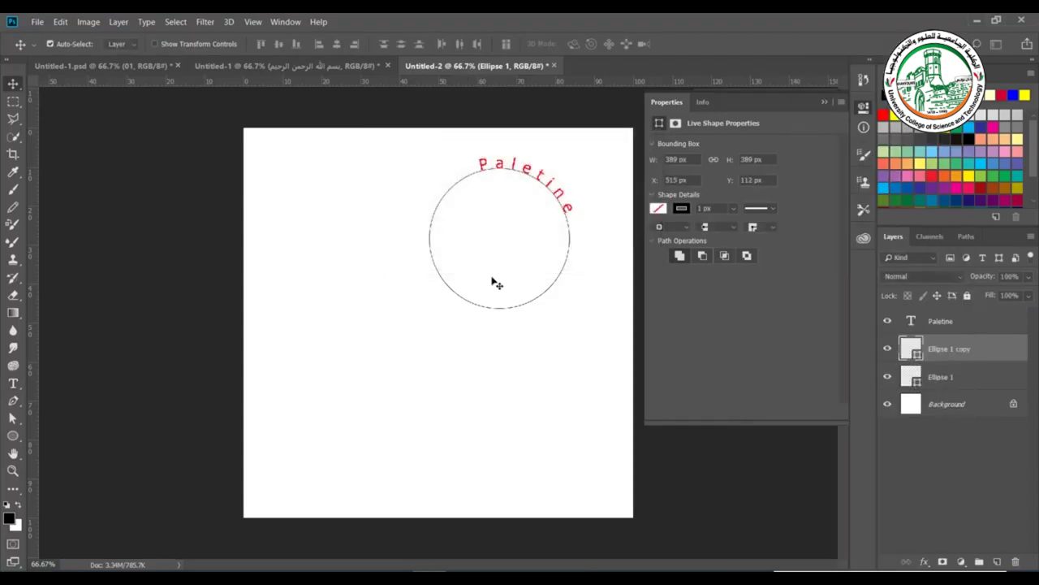
drag(505, 276, 362, 431)
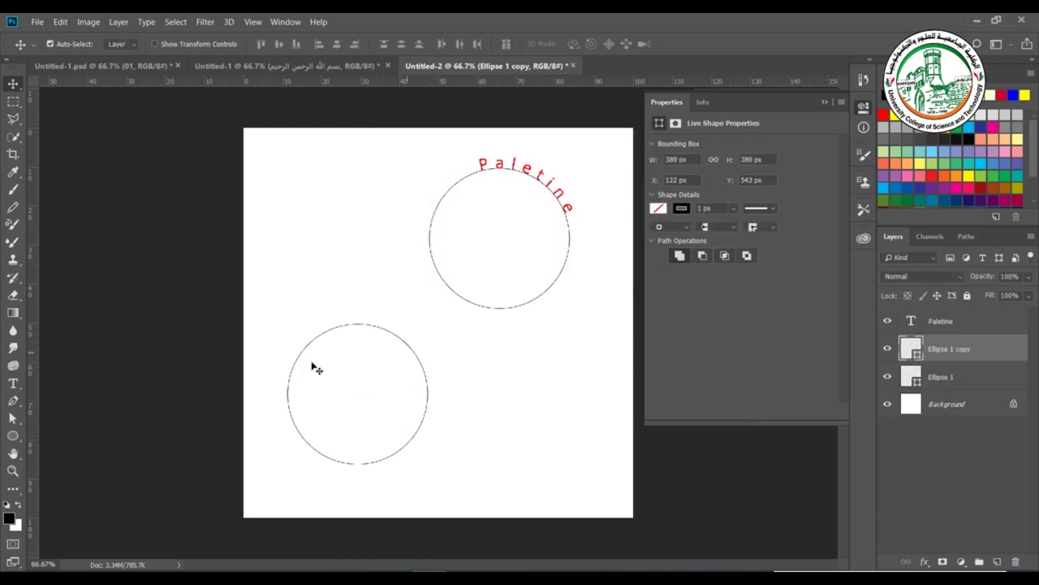
Add horizontal filler text beginning "bligubrguirubuibuugbwp9" inside the copied circle.
click(13, 383)
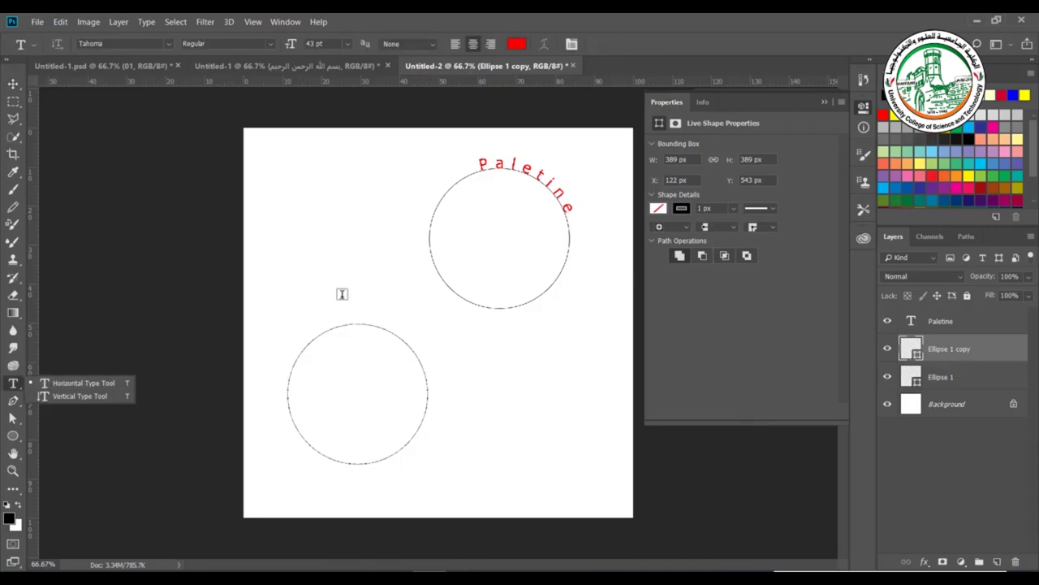
click(359, 356)
text(bligubrguirubuiburgpuipgpru)
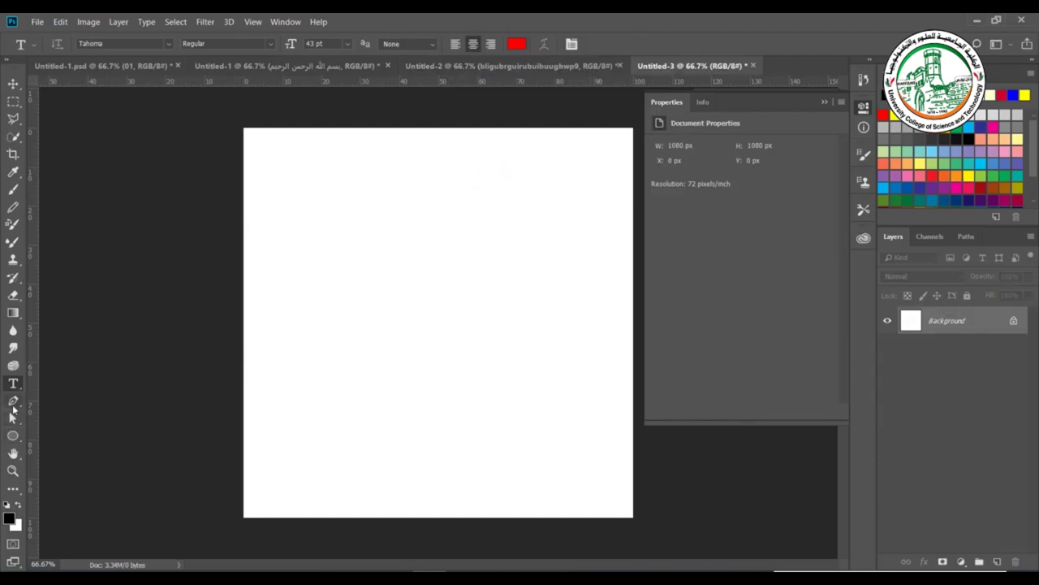
Draw a closed, irregular six-sided path with straight segments using the Pen tool across most of the blank Untitled-3 canvas.
click(13, 402)
click(258, 273)
click(256, 268)
click(404, 167)
click(528, 349)
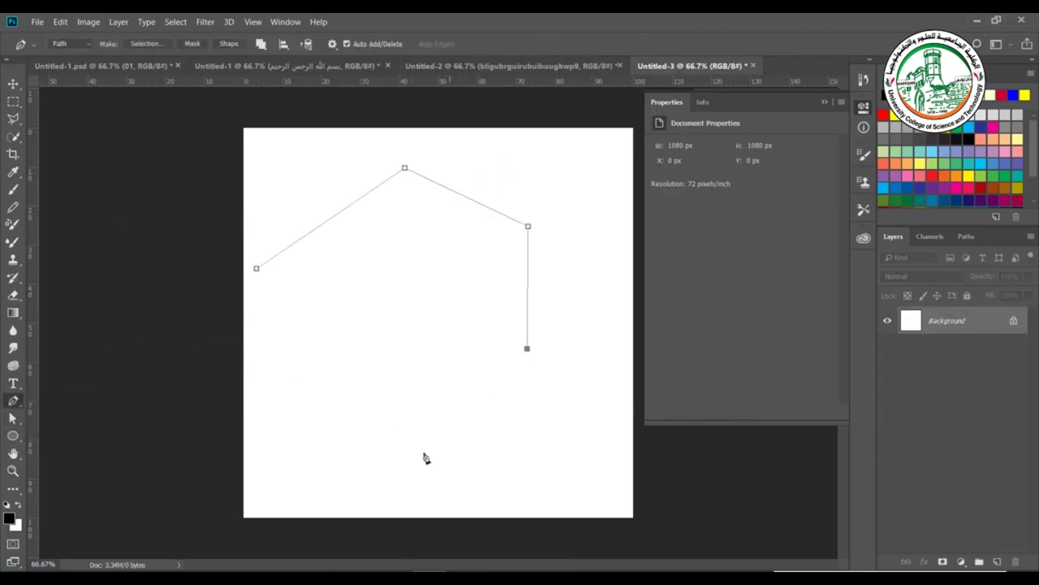
click(423, 452)
click(290, 358)
click(256, 269)
Fill the inside of the six-sided path with horizontal filler text running from "ph9ge8h89h8wer" to "089prhwe".
click(13, 382)
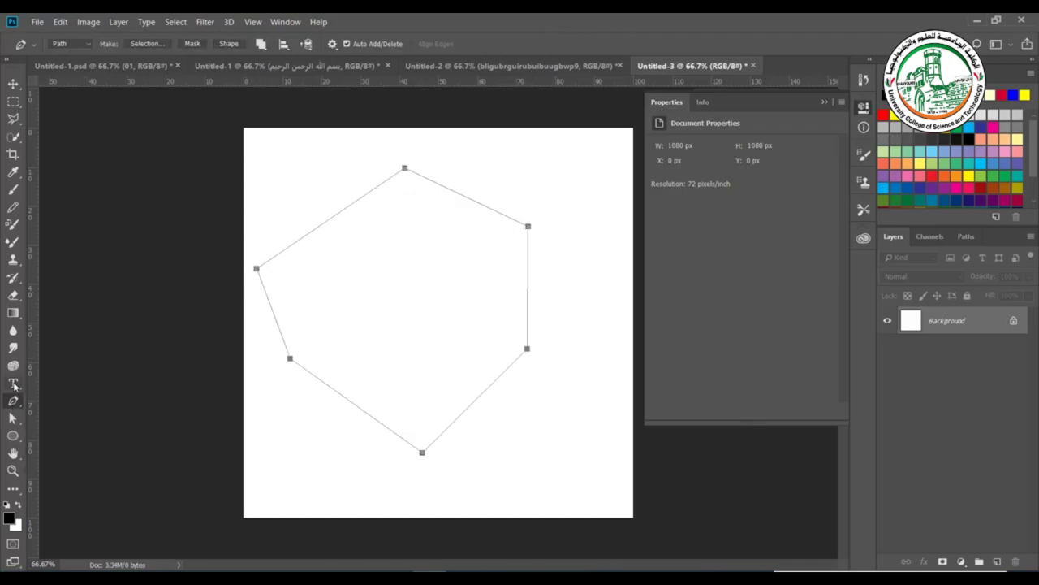
click(475, 257)
text(ph9ge8h89h8wer)
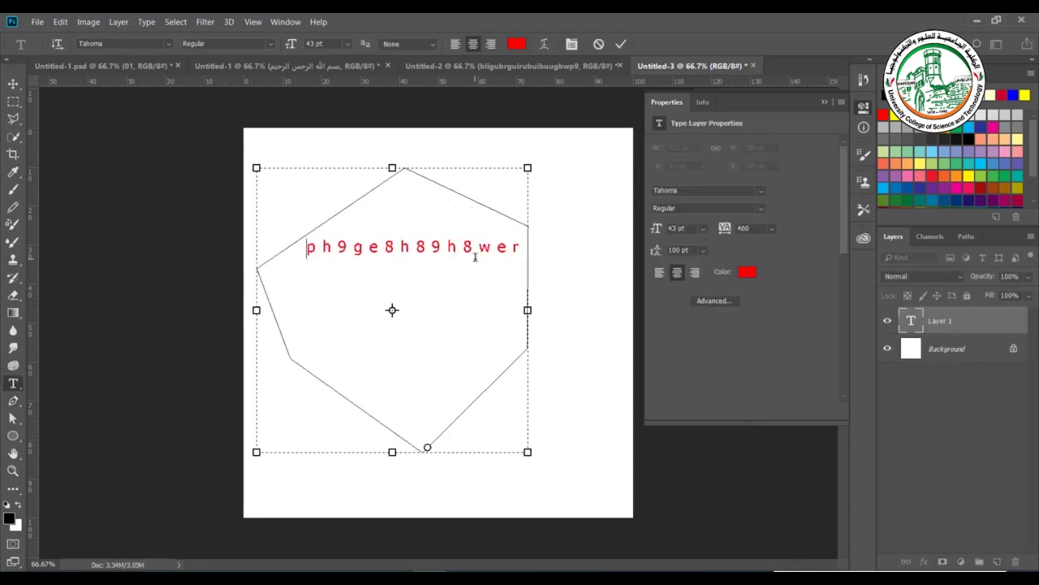
text(bh89bgnpubw8hb8ih8trbh8th)
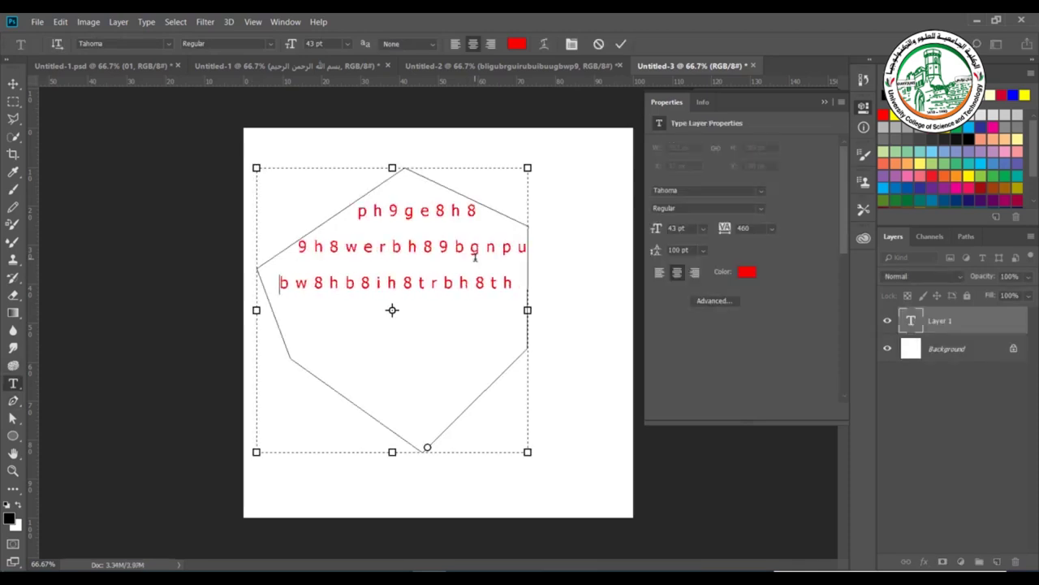
text(niiphbhbt8h8ht8u9hjtbjtrb8trj089prhwe)
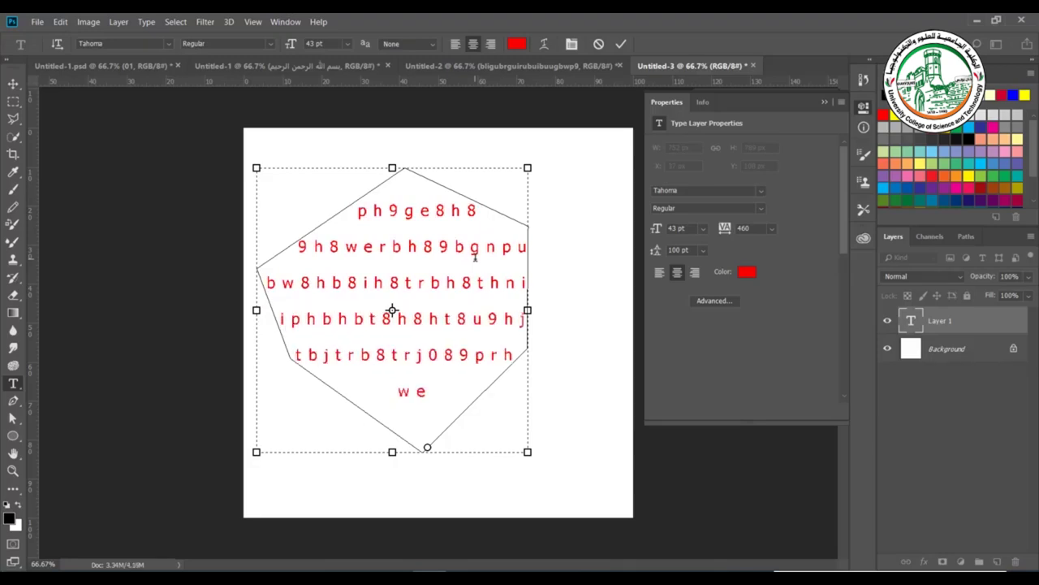
key(ctrl+Return)
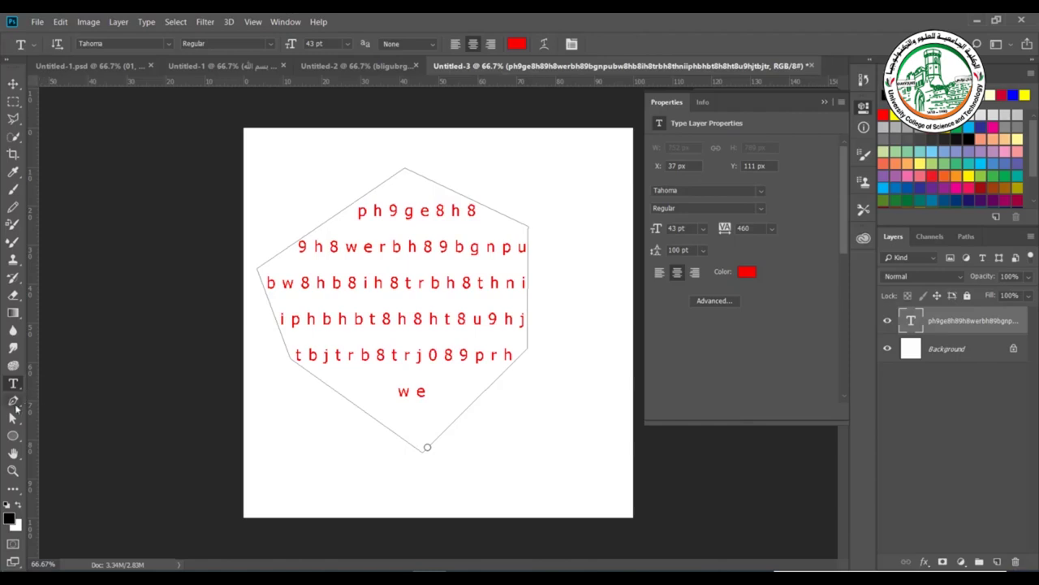
Add vertical text "Palestine" near the canvas's upper-right corner and move it downward so it fits on the canvas.
right_click(14, 387)
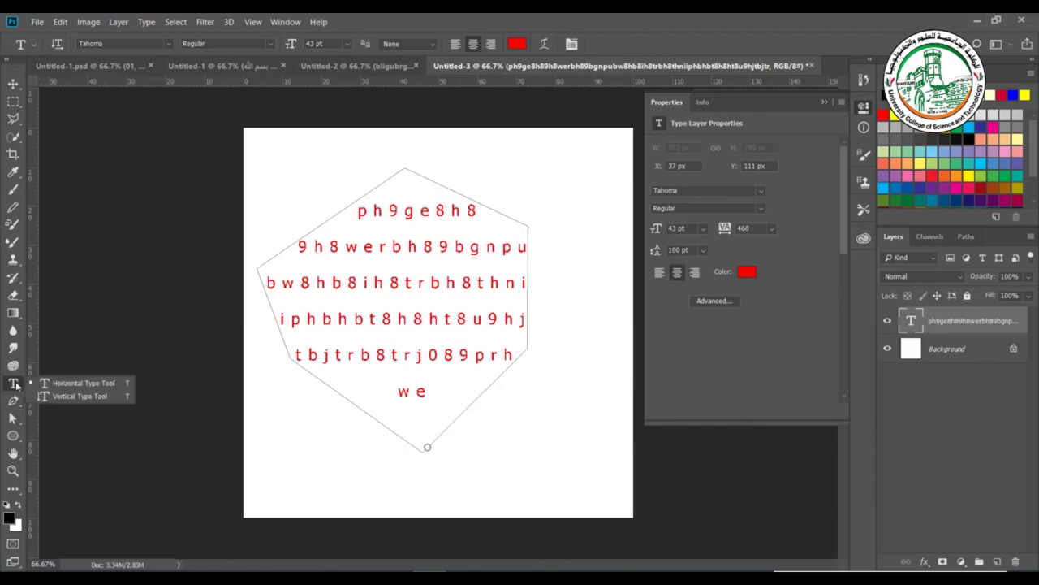
click(62, 396)
click(596, 164)
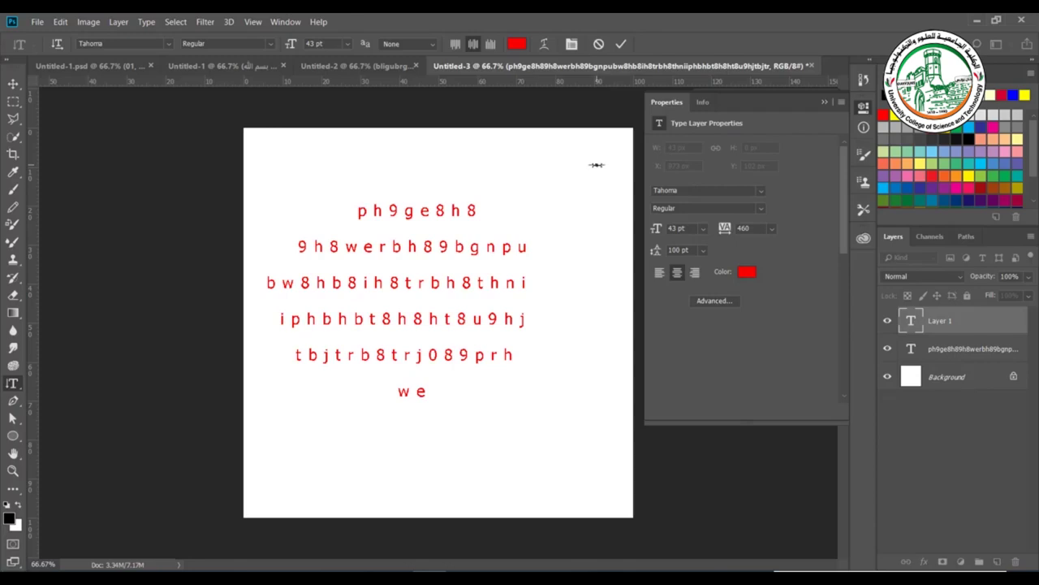
text(Palestin)
text(n)
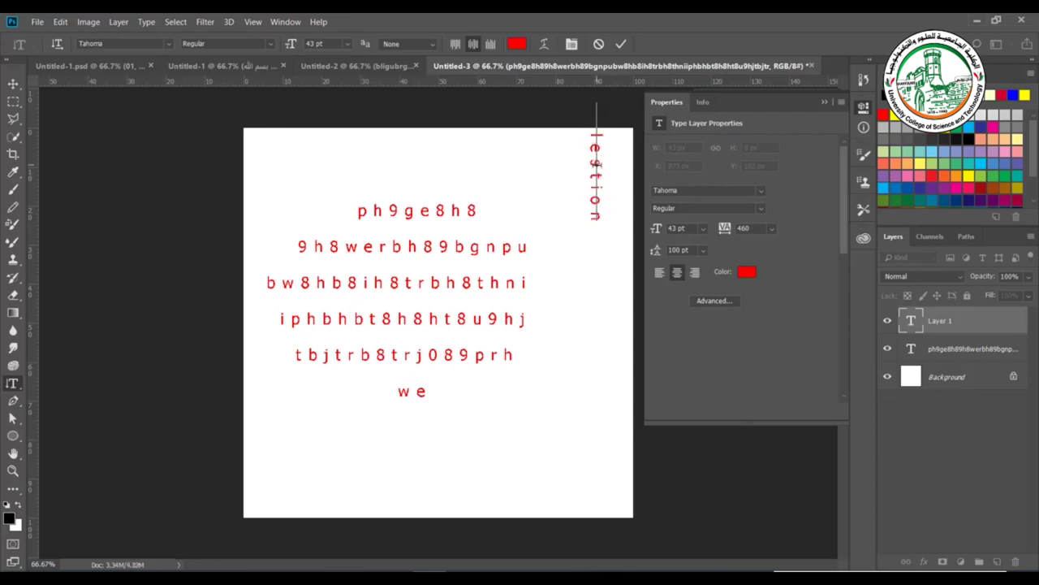
key(BackSpace)
key(BackSpace)
text(ne)
drag(560, 188, 559, 233)
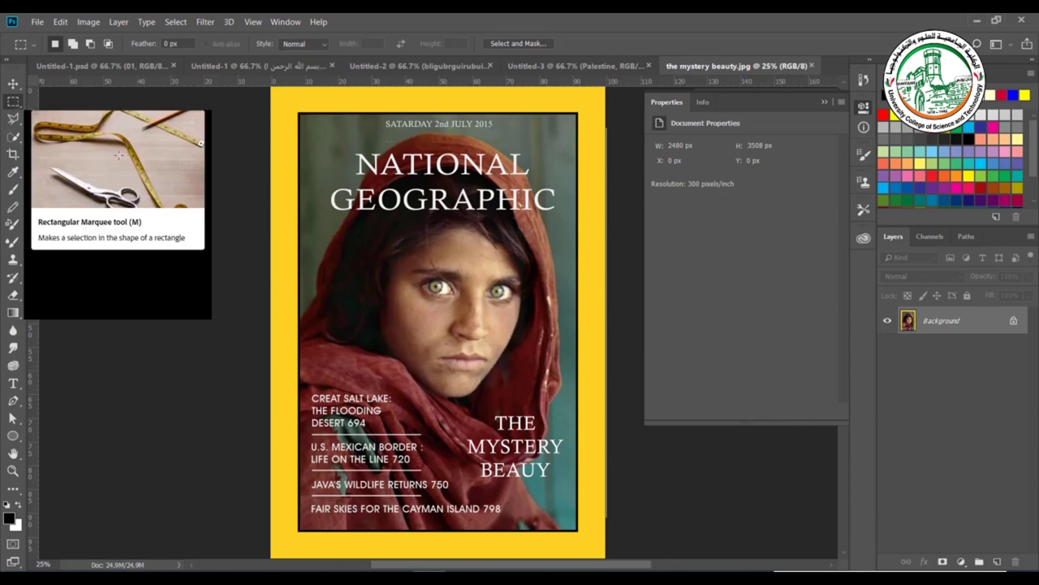
Select the NATIONAL GEOGRAPHIC title on the magazine cover, examine similar fonts with Match Font, and close the results without choosing one.
drag(330, 146, 562, 220)
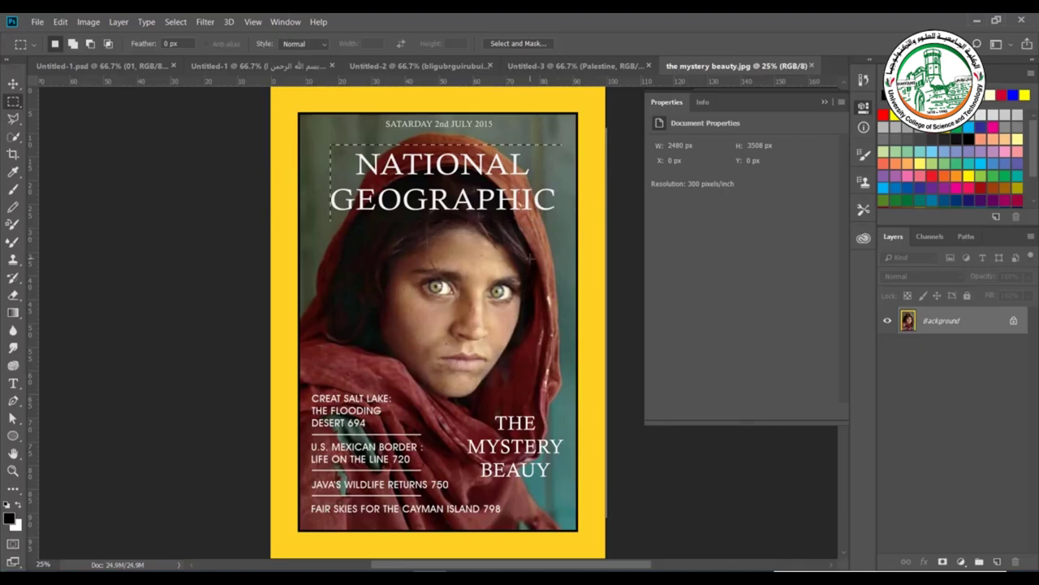
click(145, 22)
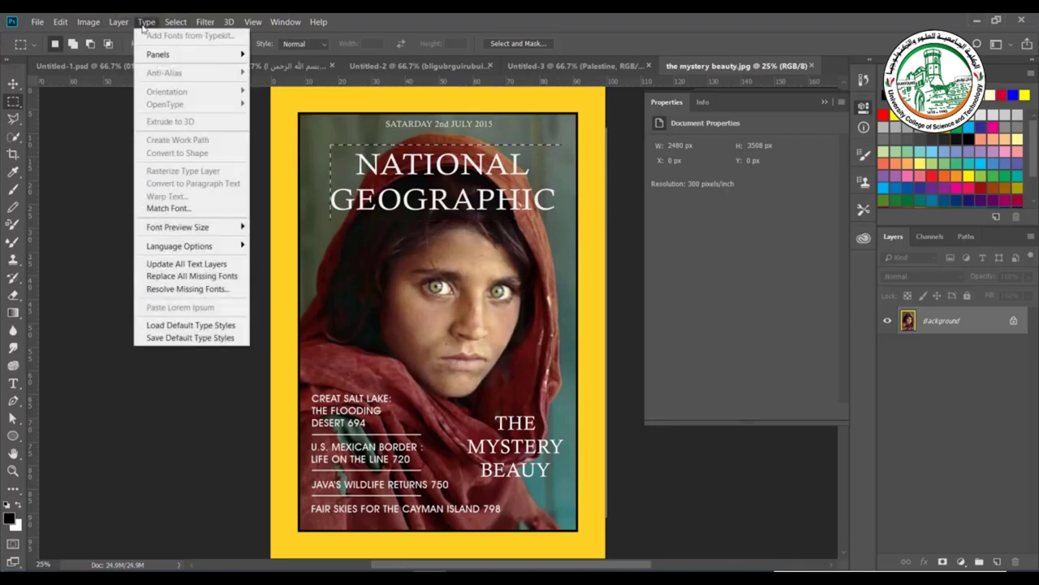
click(168, 208)
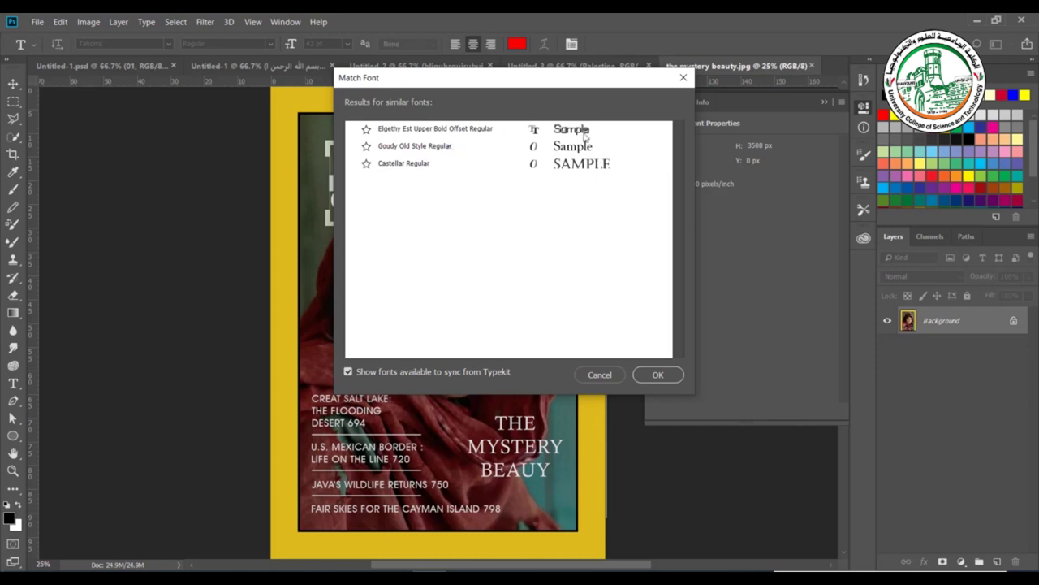
drag(482, 76, 758, 83)
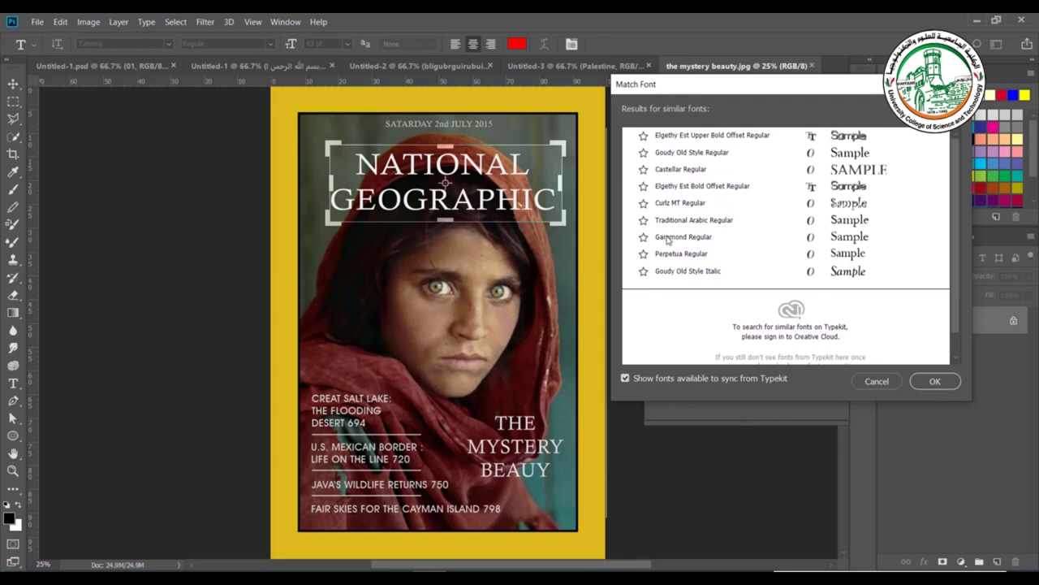
key(Escape)
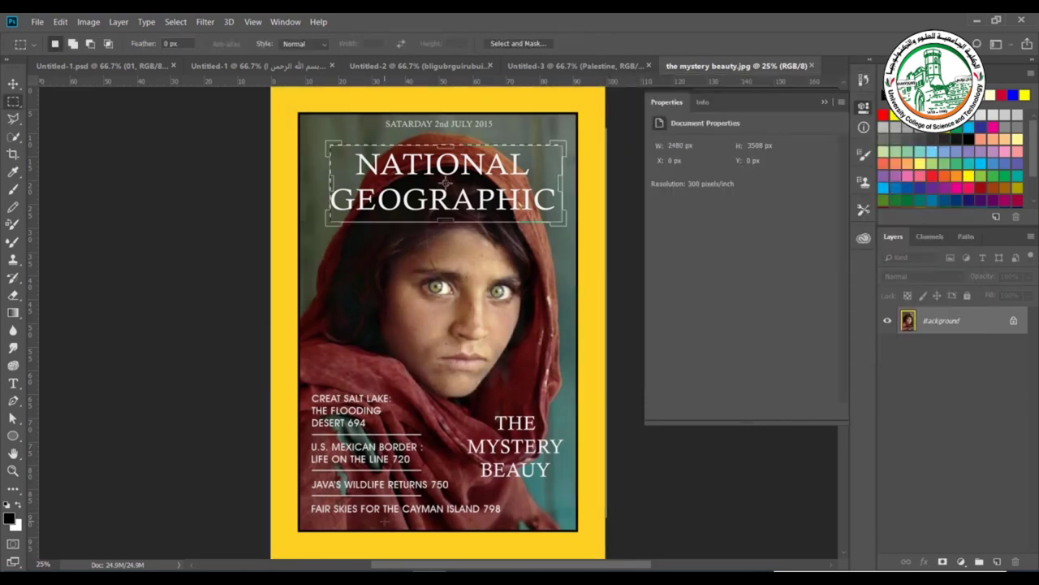